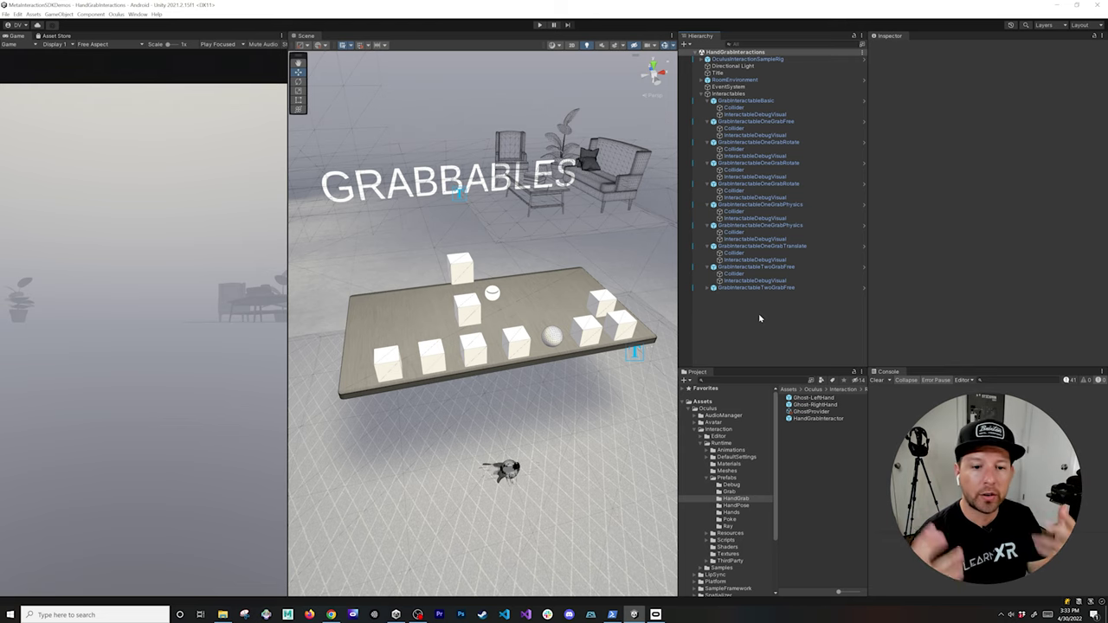
# Examine the grab and poke interactors under the controllers and hands of the OculusInteractionSampleRig
pyautogui.scroll(5, 642, 394)
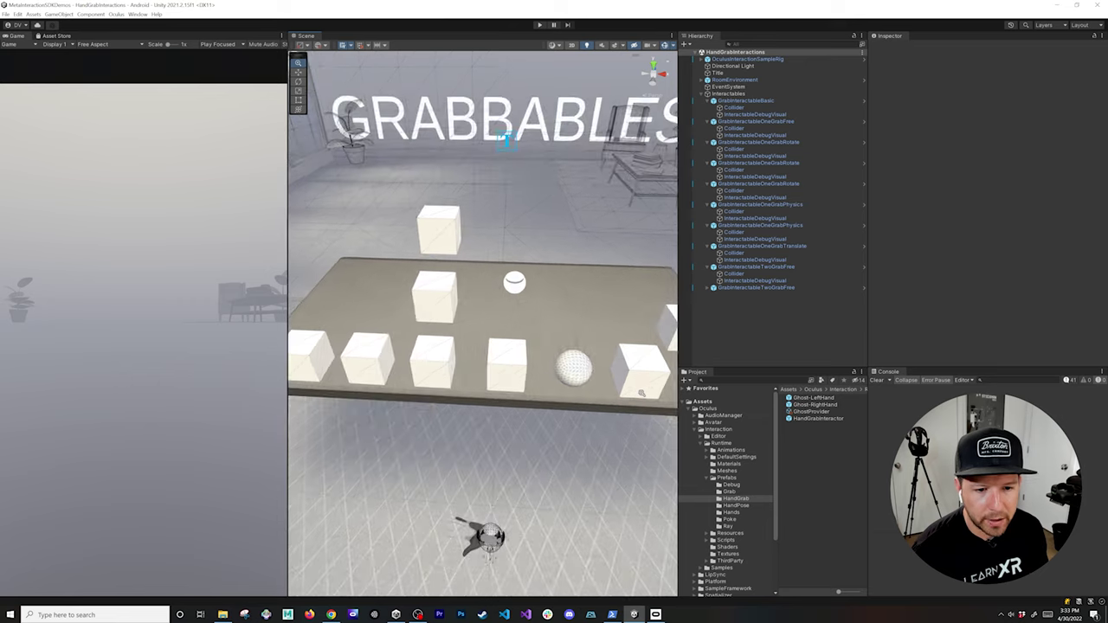
pyautogui.moveTo(626, 384); pyautogui.dragTo(580, 378, button='middle')
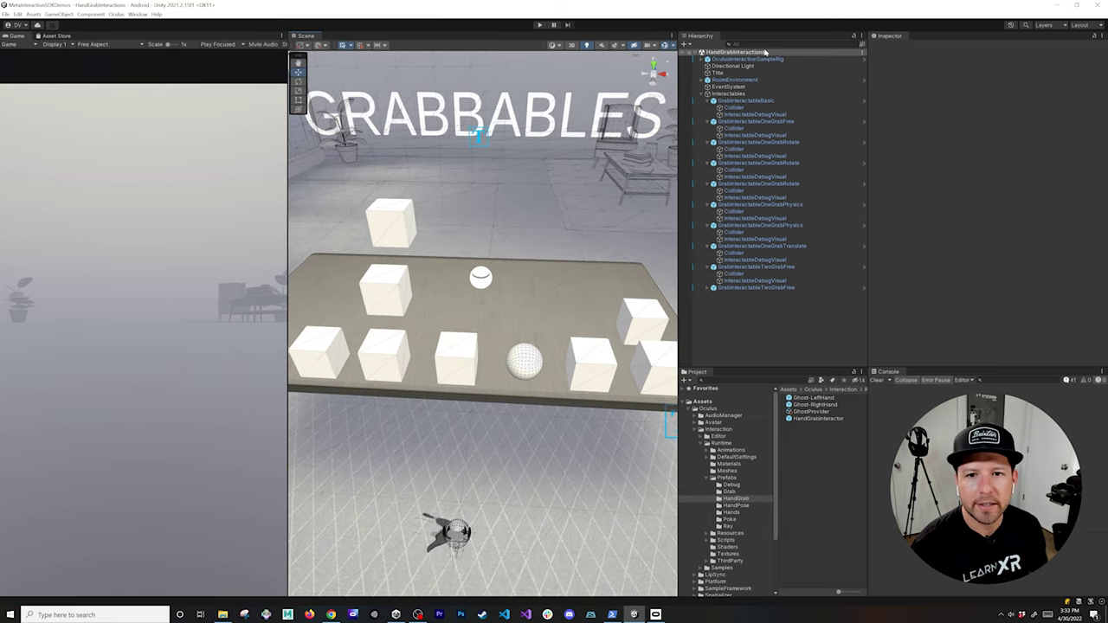
pyautogui.click(702, 59)
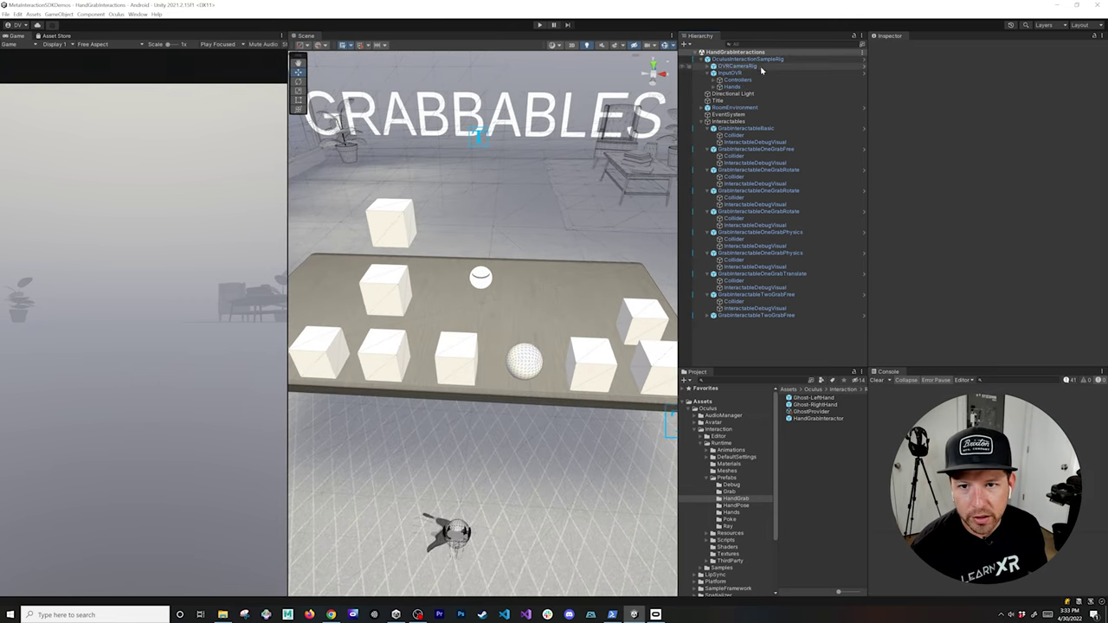
pyautogui.keyDown('alt'); pyautogui.click(713, 80); pyautogui.keyUp('alt')
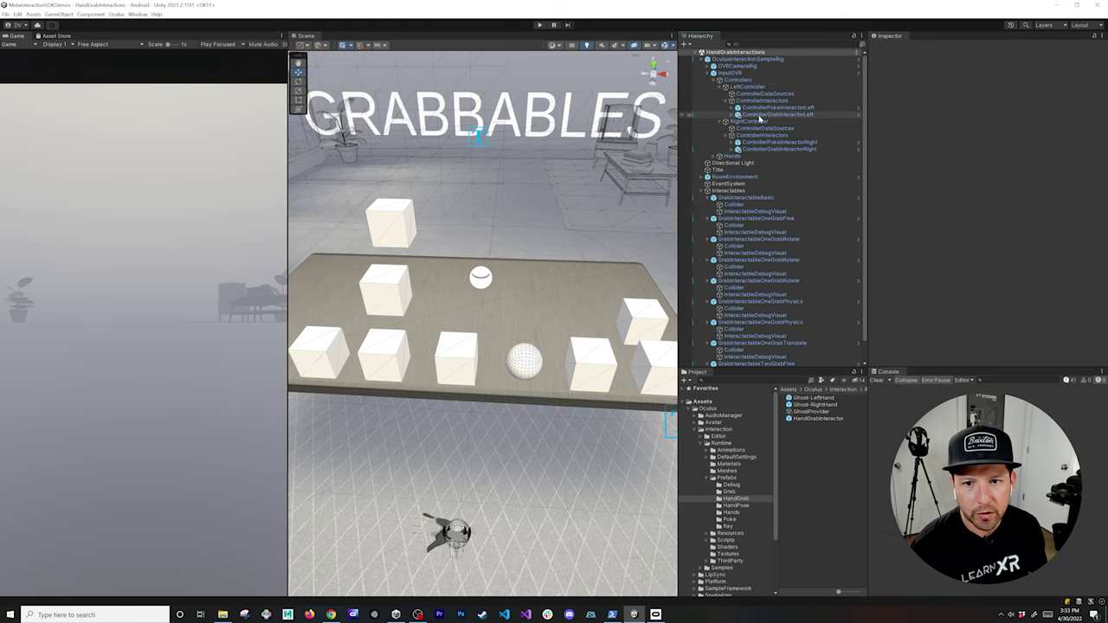
pyautogui.click(786, 149)
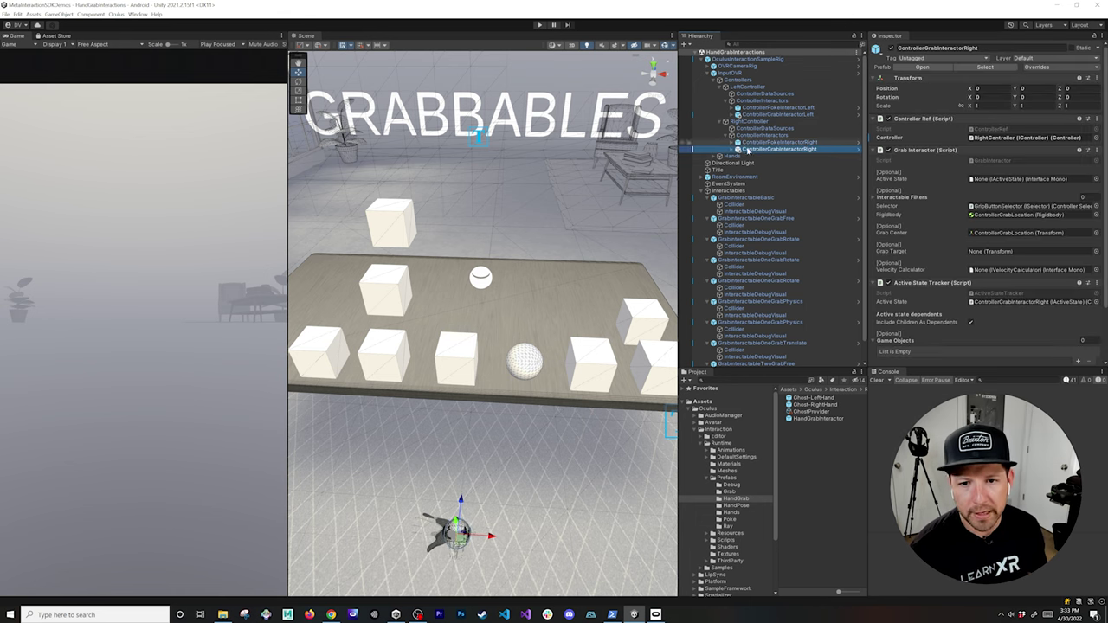
pyautogui.click(713, 81)
pyautogui.click(710, 88)
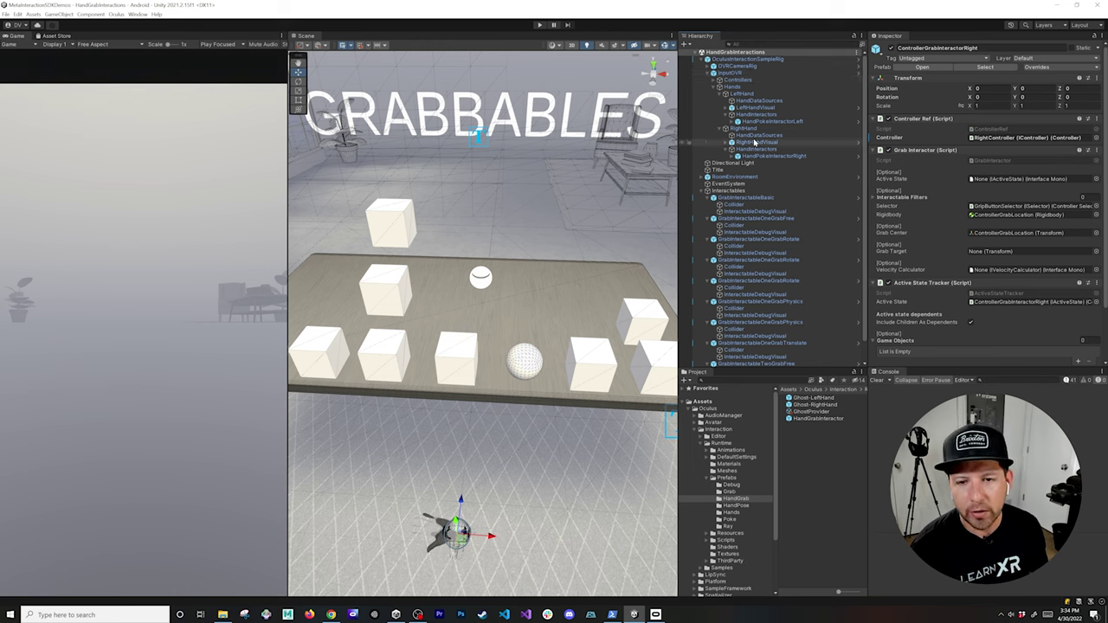
pyautogui.click(758, 122)
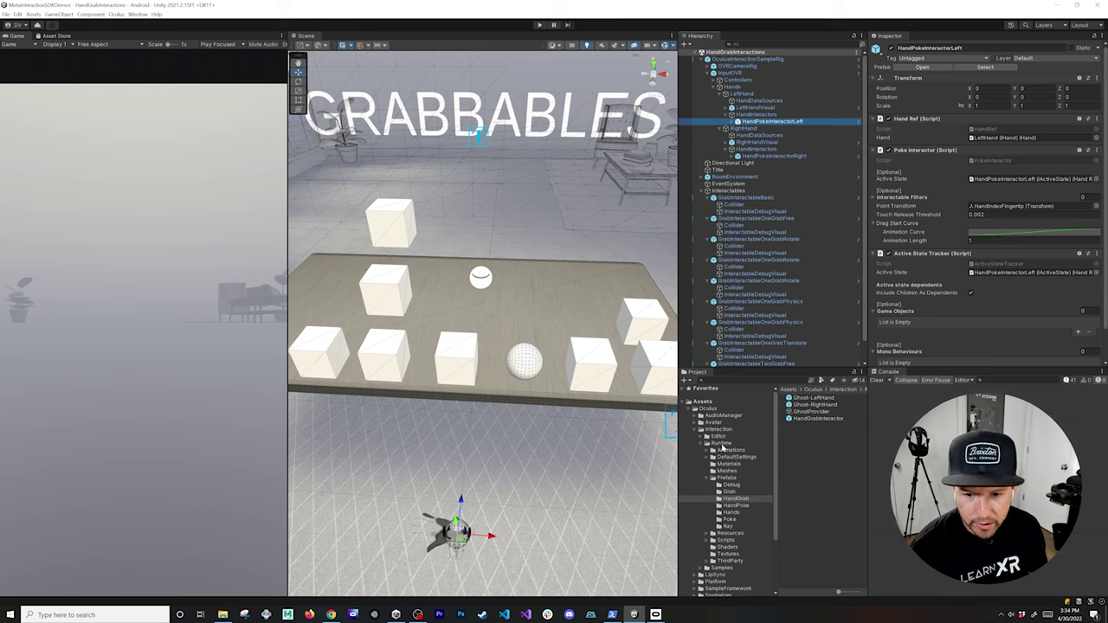
# Add the HandGrabInteractor prefab from the HandGrab folder to the HandInteractors of both LeftHand and RightHand
pyautogui.click(726, 477)
pyautogui.click(736, 500)
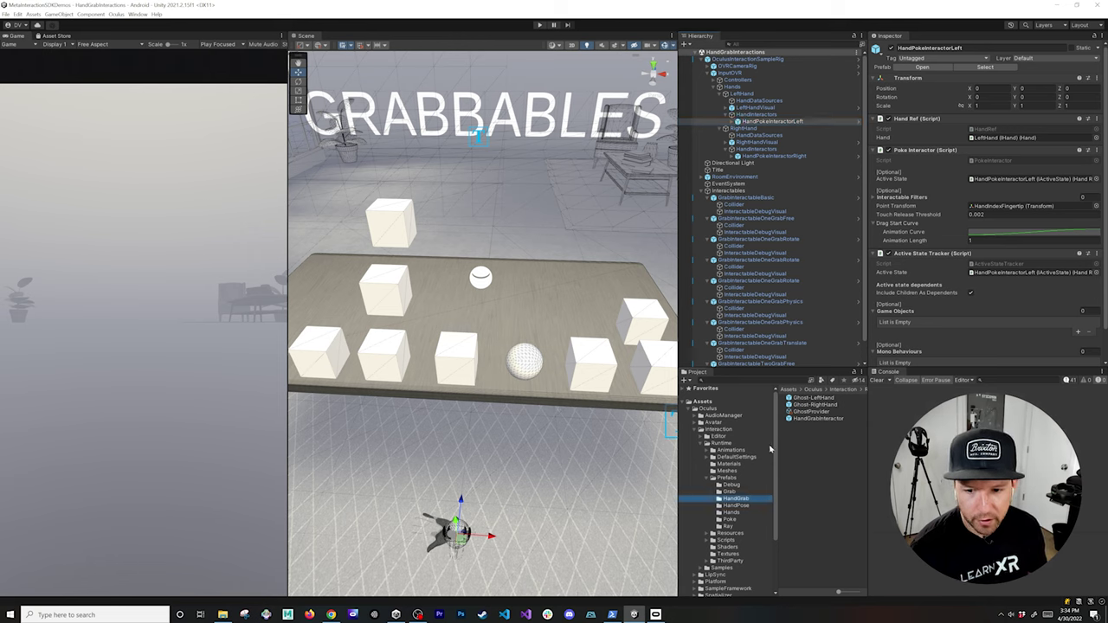
pyautogui.moveTo(808, 420); pyautogui.dragTo(825, 128)
pyautogui.moveTo(818, 420); pyautogui.dragTo(791, 158)
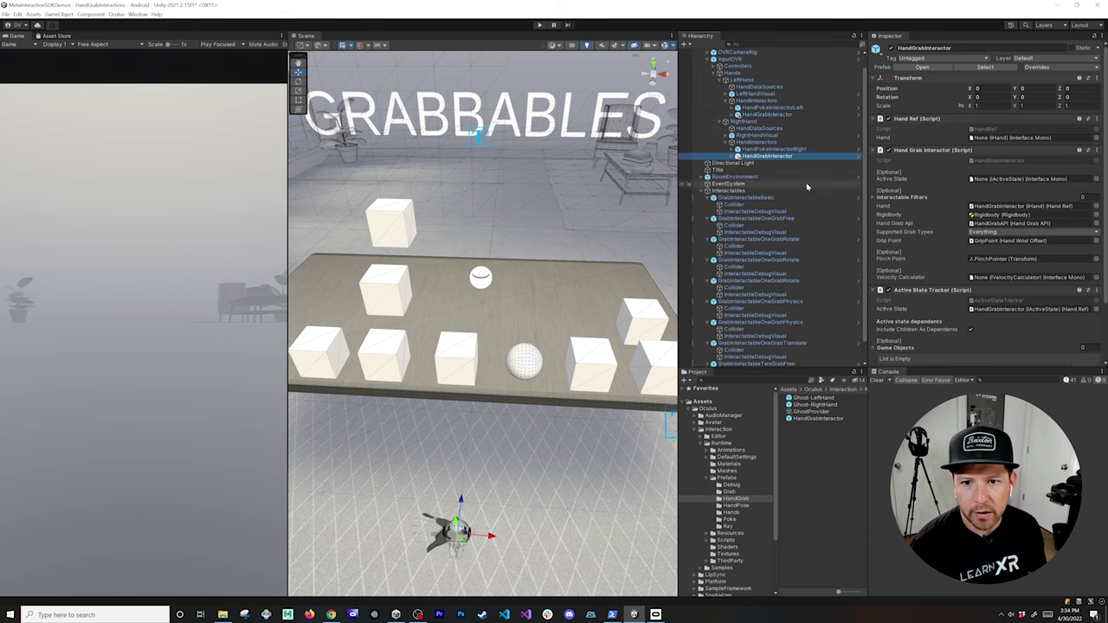
# Rename the two new hand grab interactors HandGrabInteractorLeft and HandGrabInteractorRight to match their hands
pyautogui.click(767, 114)
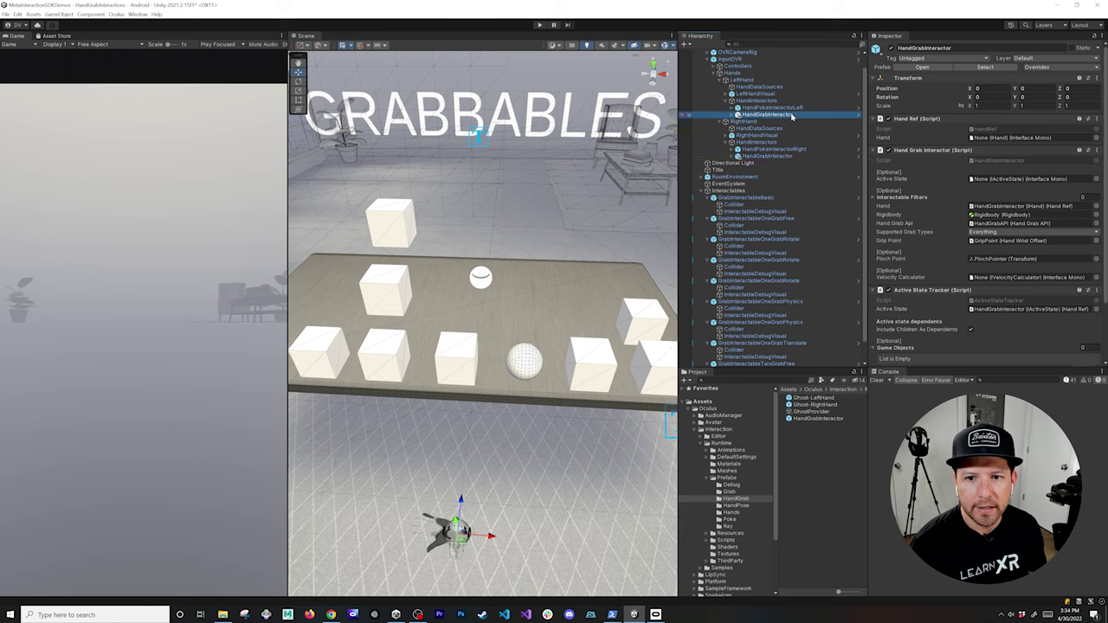
pyautogui.click(798, 116)
pyautogui.write('Left')
pyautogui.press('Return')
pyautogui.click(790, 156)
pyautogui.press('F2')
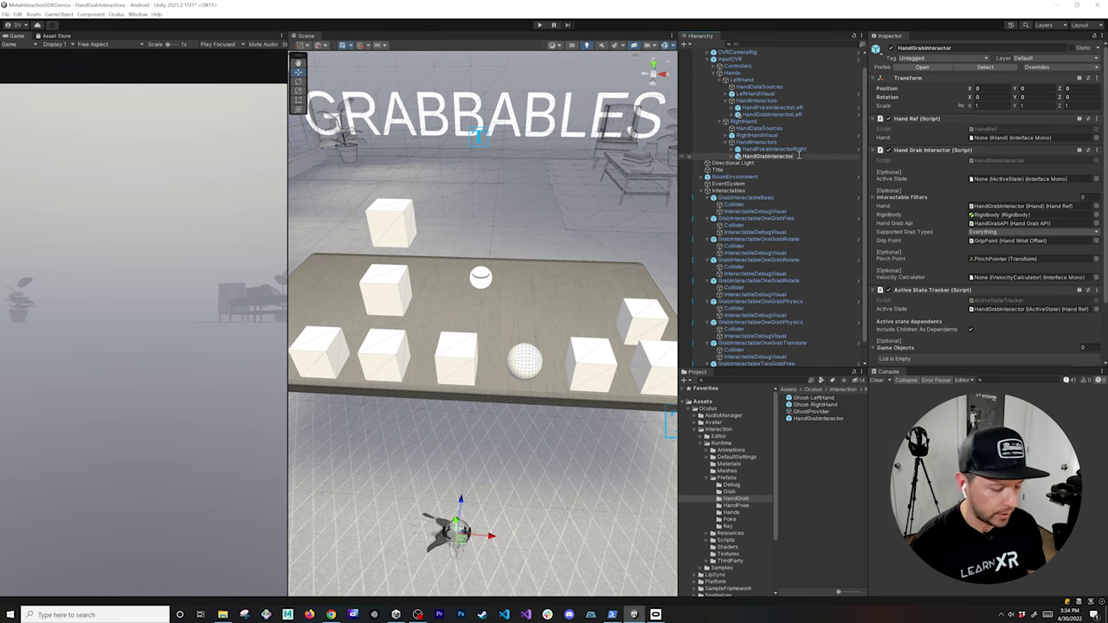
pyautogui.write('Right')
pyautogui.press('Return')
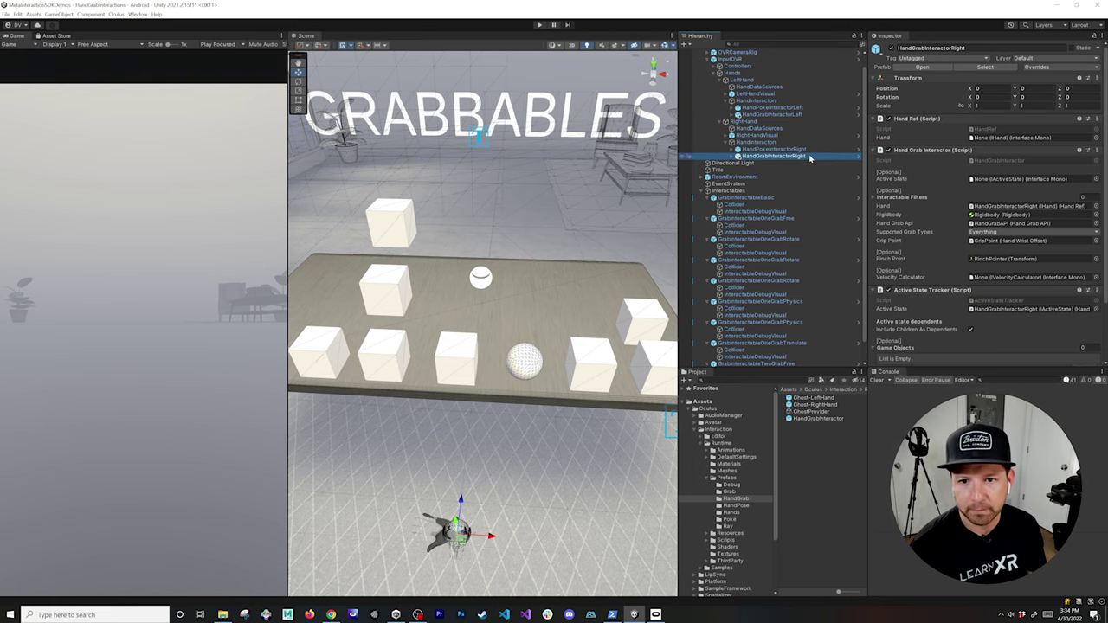
# Assign LeftHand and RightHand as the Hand reference of HandGrabInteractorLeft and HandGrabInteractorRight respectively
pyautogui.click(750, 80)
pyautogui.click(771, 114)
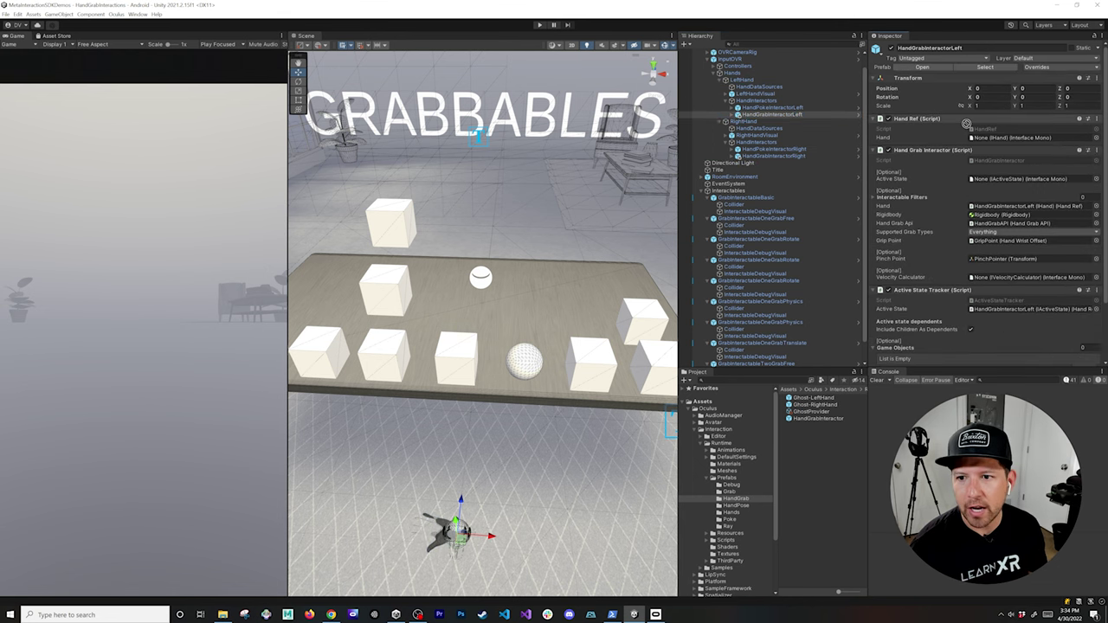
pyautogui.click(773, 156)
pyautogui.moveTo(764, 136); pyautogui.dragTo(1026, 138)
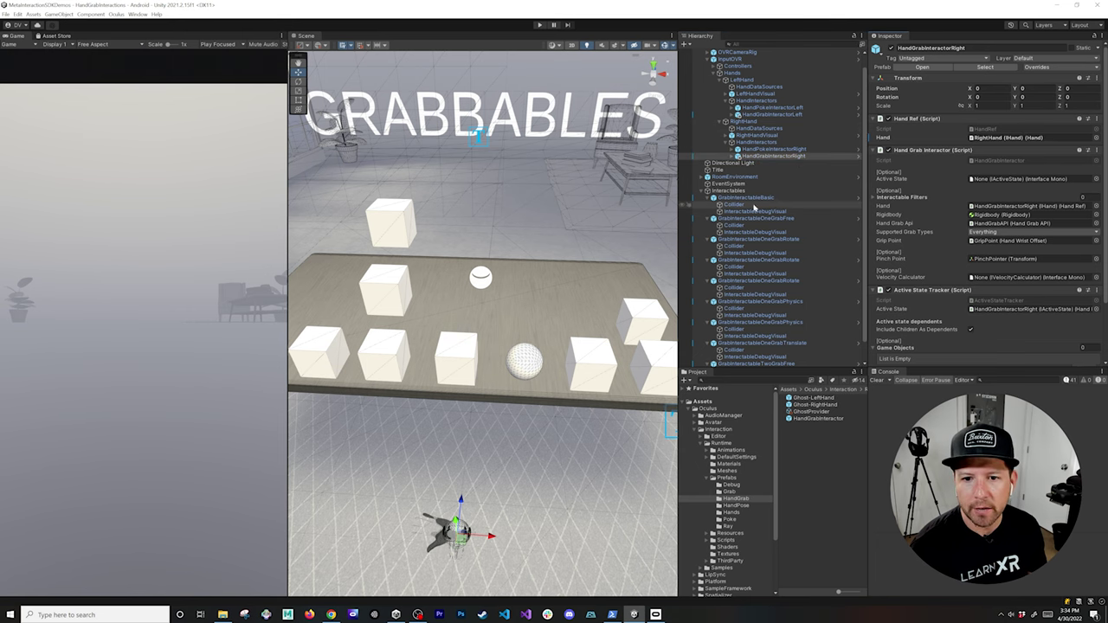
# Create an empty child object named HandGrabInteractable under GrabInteractableBasic
pyautogui.scroll(-3, 404, 269)
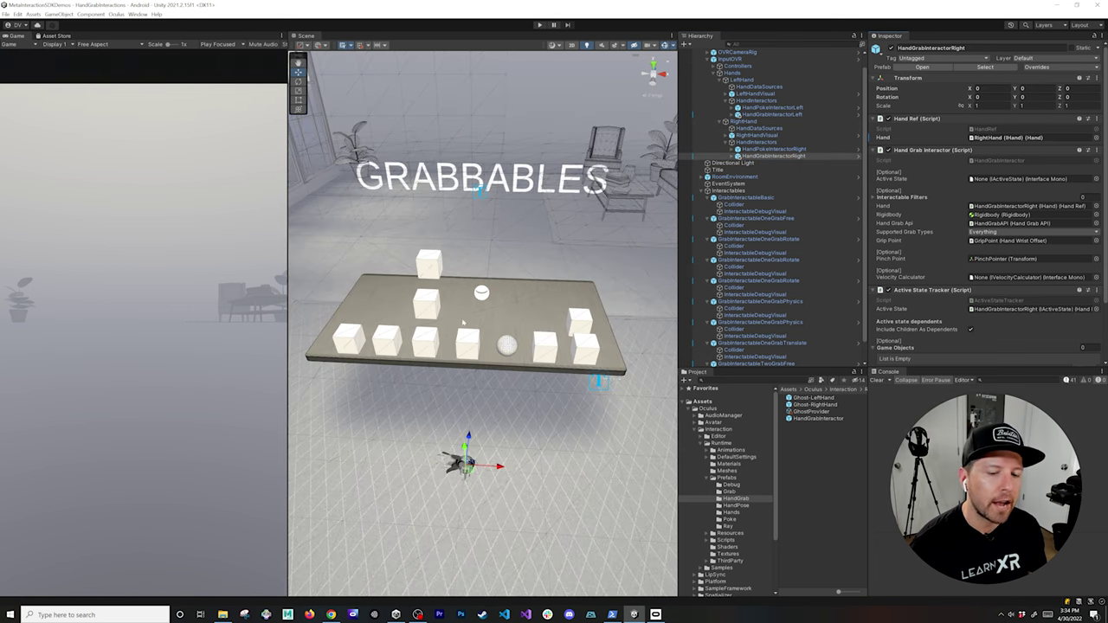
pyautogui.scroll(3, 463, 322)
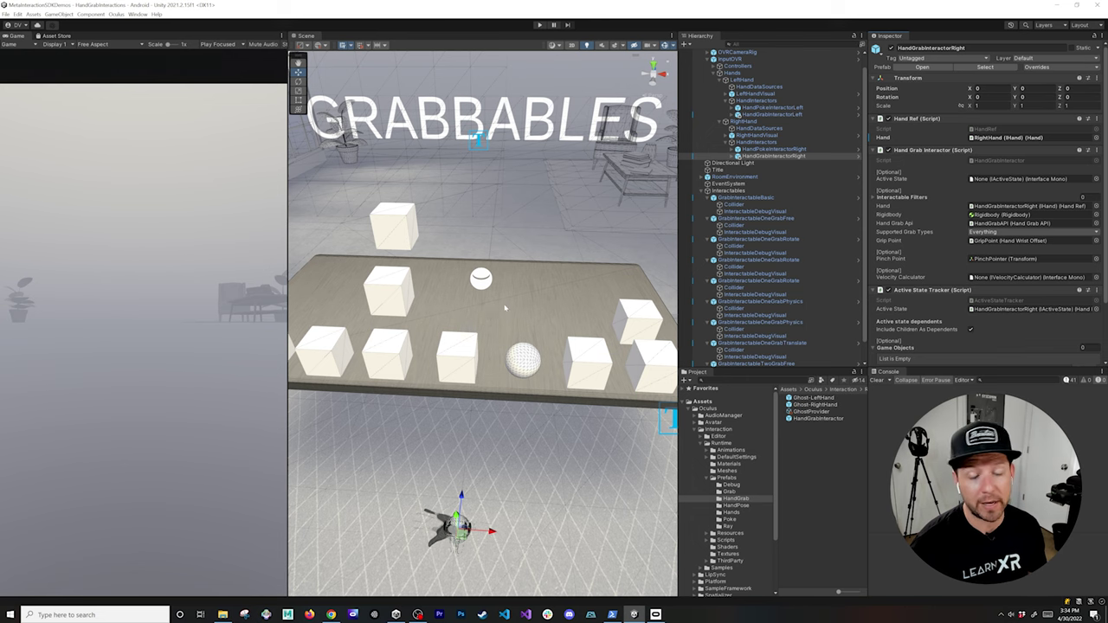
pyautogui.moveTo(460, 303); pyautogui.dragTo(535, 282, button='middle')
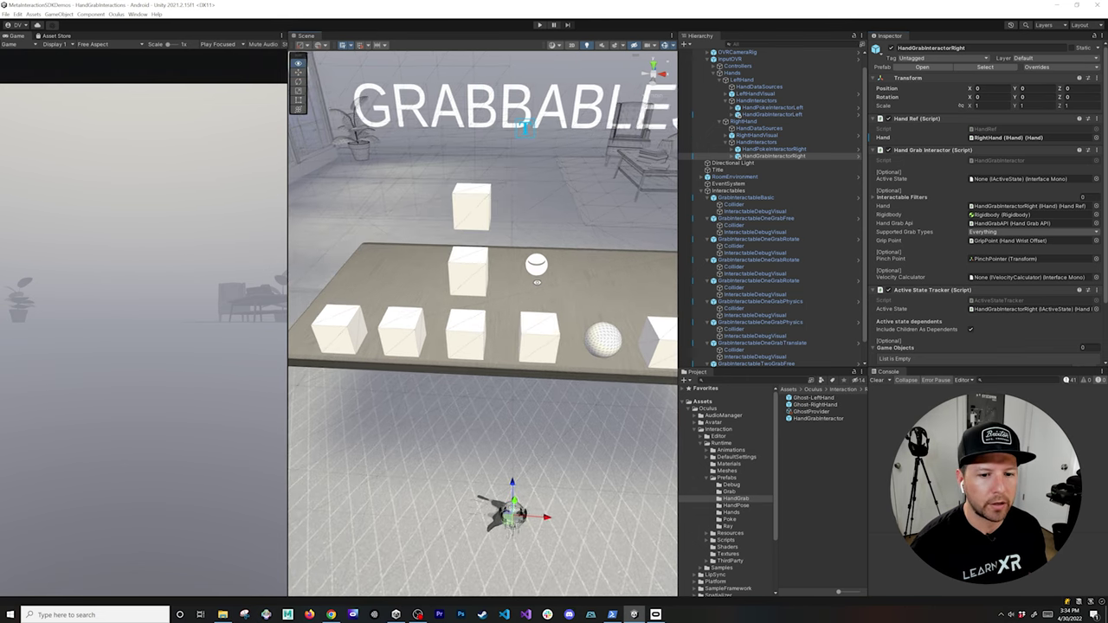
pyautogui.keyDown('alt'); pyautogui.moveTo(536, 282); pyautogui.dragTo(495, 286); pyautogui.keyUp('alt')
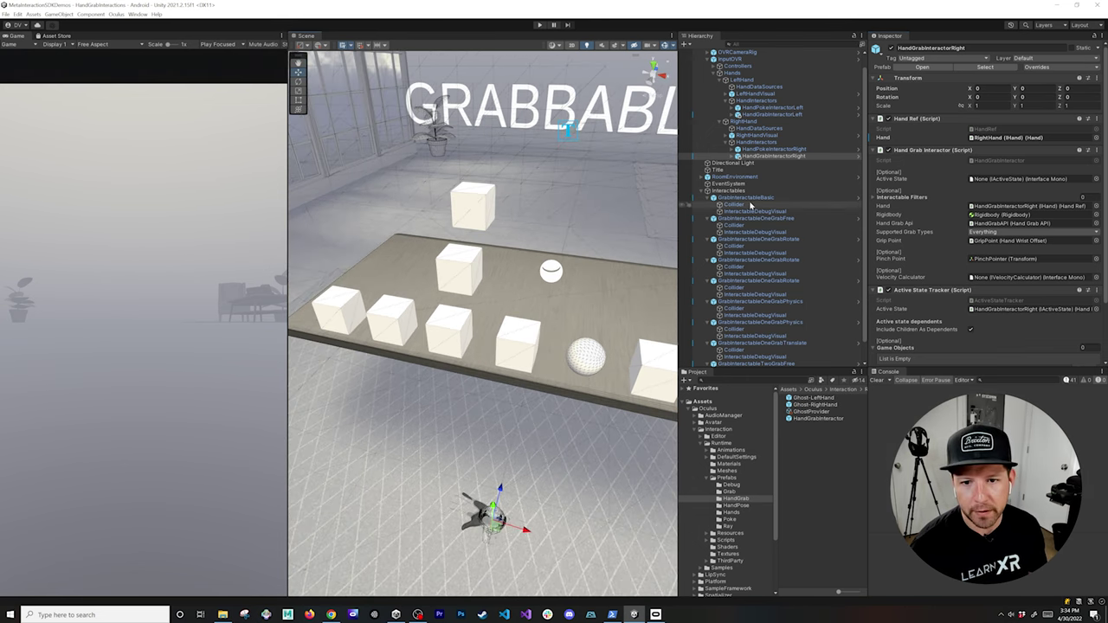
pyautogui.click(743, 198)
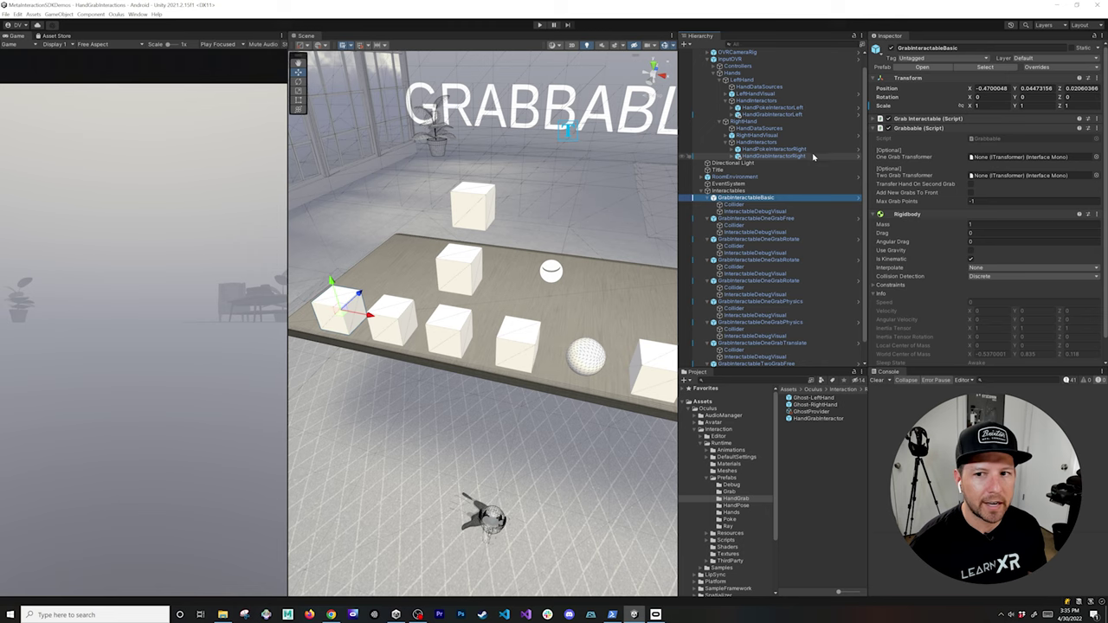
pyautogui.rightClick(760, 198)
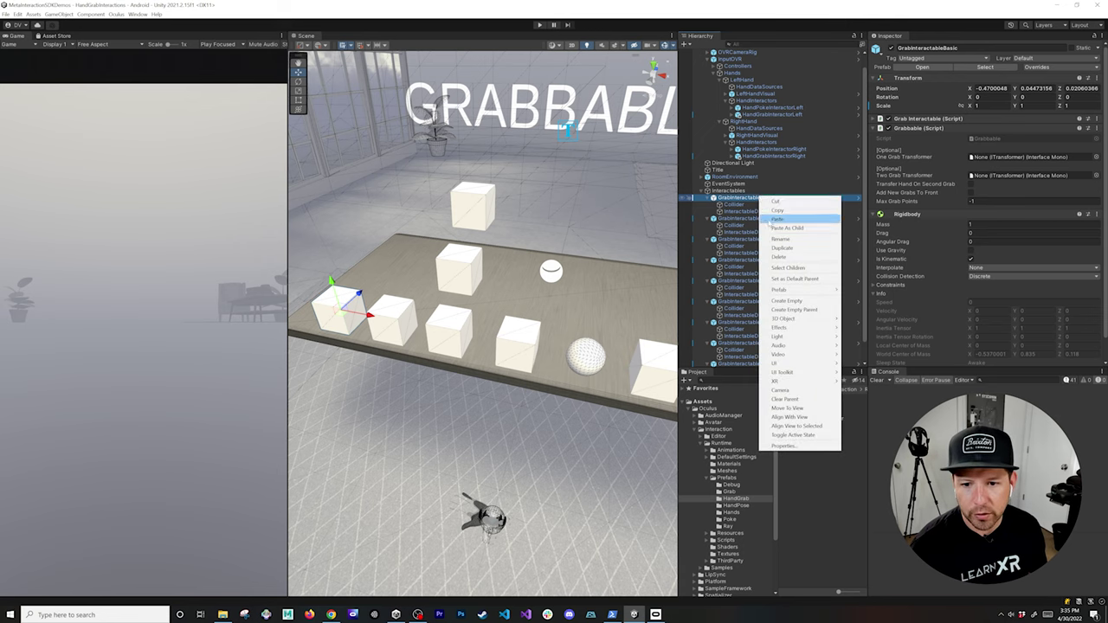
pyautogui.click(784, 301)
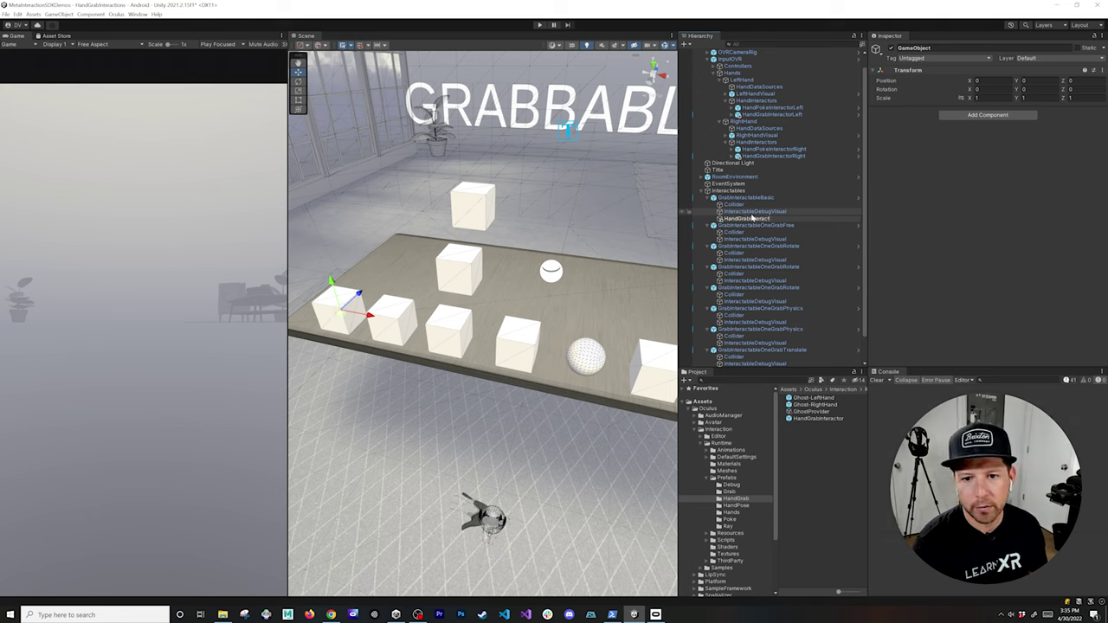
pyautogui.press('Return')
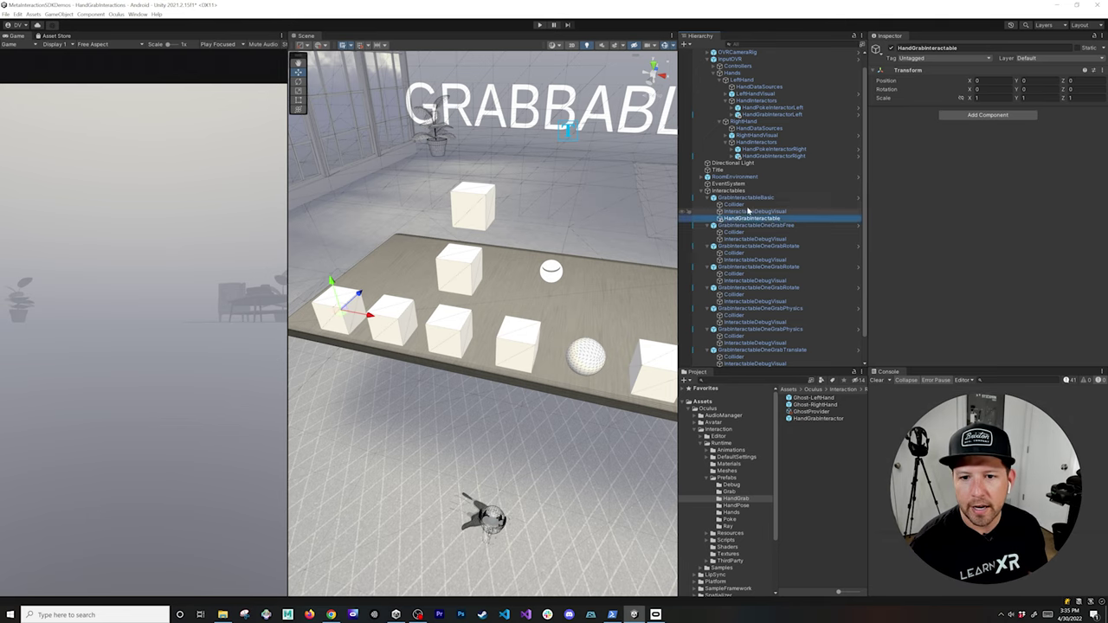
# Paste a copy of HandGrabInteractable into each of the remaining grab interactables
pyautogui.click(769, 240)
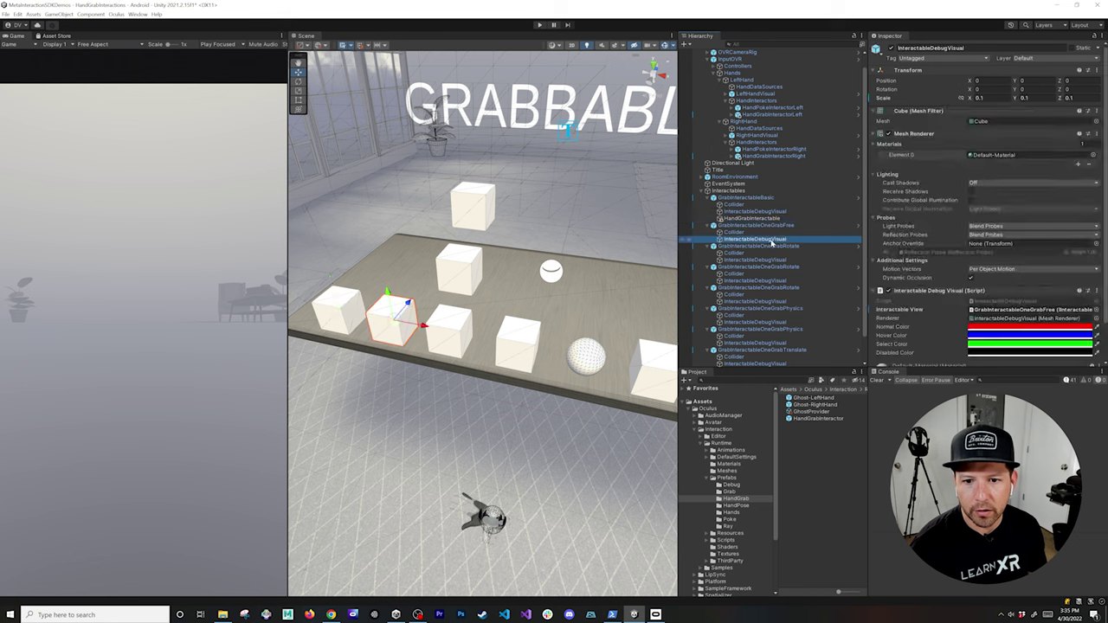
pyautogui.hotkey('ctrl', 'v')
pyautogui.click(767, 267)
pyautogui.hotkey('ctrl', 'v')
pyautogui.click(763, 296)
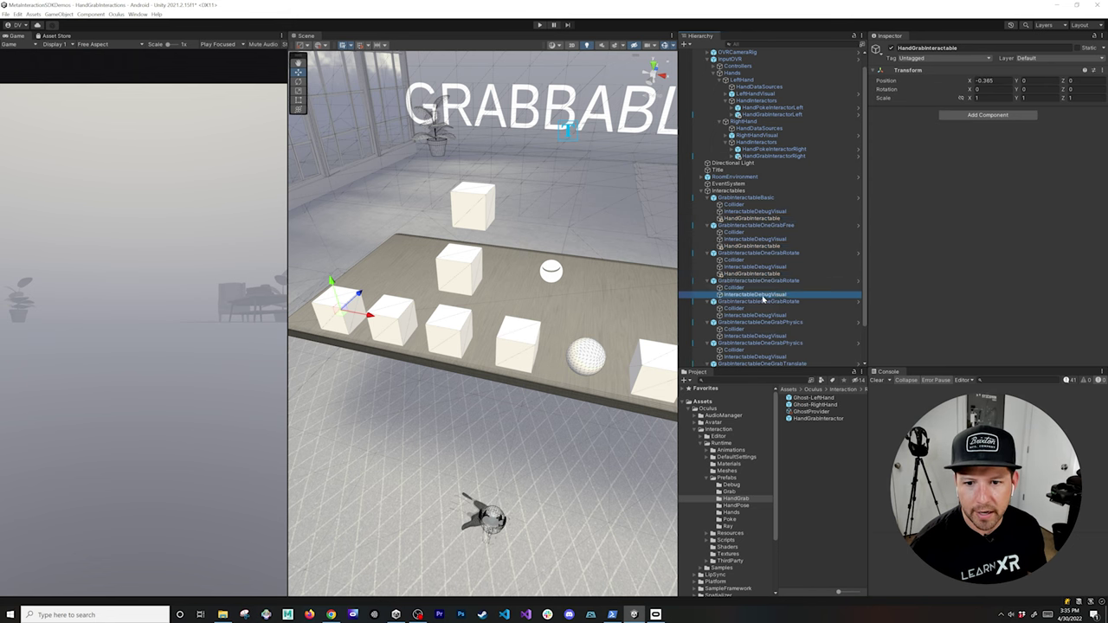
# Set the position of all ten HandGrabInteractable objects to 0, 0, 0 together
pyautogui.keyDown('ctrl'); pyautogui.click(773, 308); pyautogui.keyUp('ctrl')
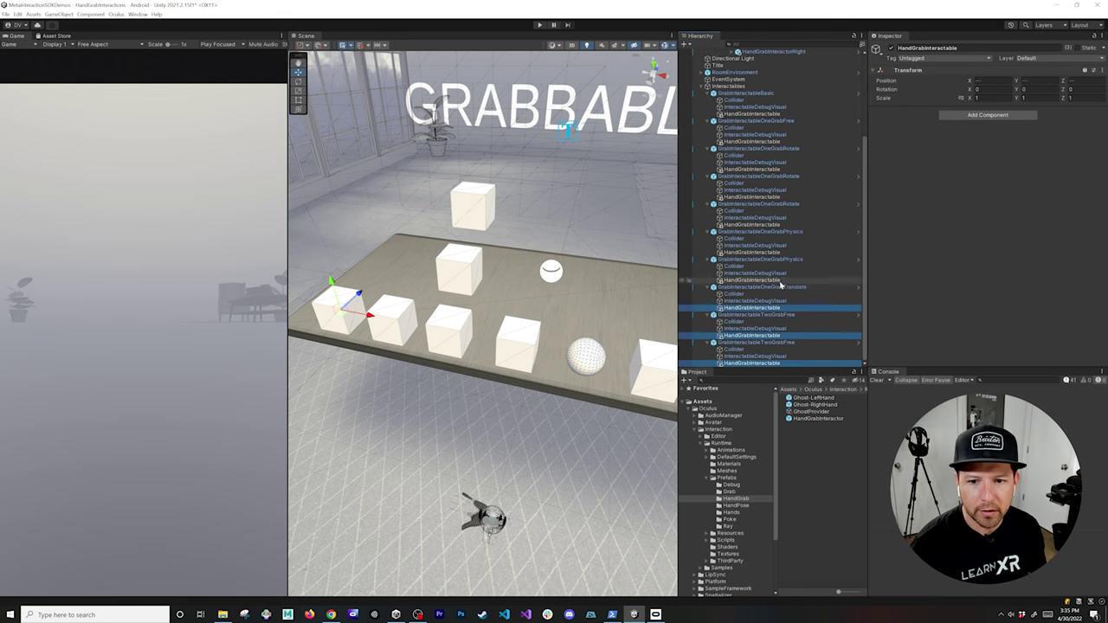
pyautogui.keyDown('ctrl'); pyautogui.click(783, 281); pyautogui.keyUp('ctrl')
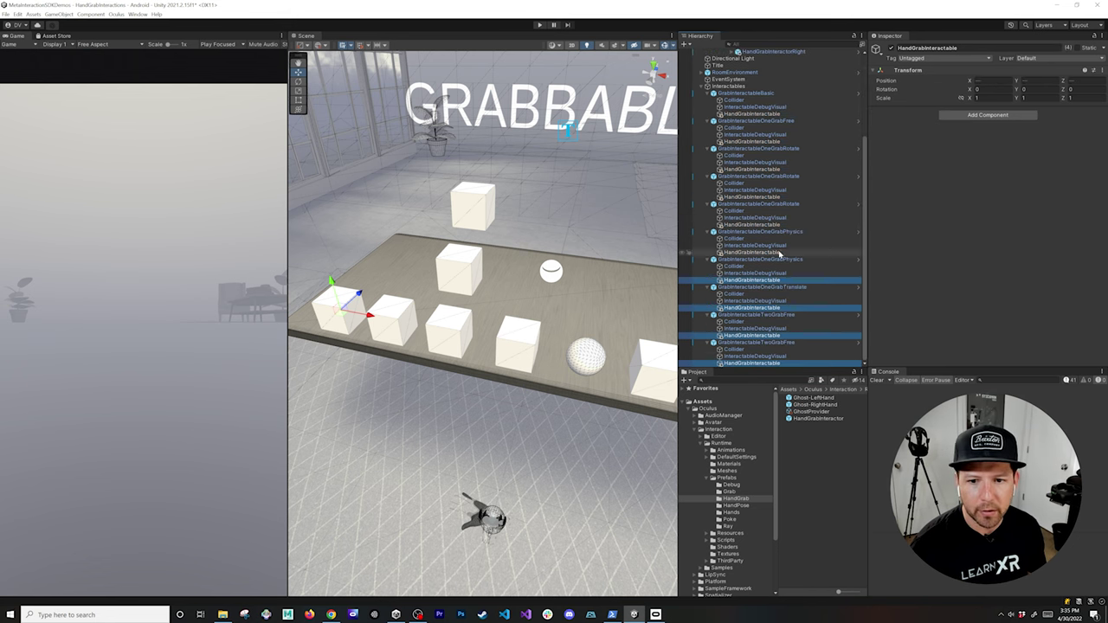
pyautogui.keyDown('ctrl'); pyautogui.click(779, 252); pyautogui.keyUp('ctrl')
pyautogui.keyDown('ctrl'); pyautogui.click(785, 224); pyautogui.keyUp('ctrl')
pyautogui.keyDown('ctrl'); pyautogui.click(783, 196); pyautogui.keyUp('ctrl')
pyautogui.keyDown('ctrl'); pyautogui.click(786, 169); pyautogui.keyUp('ctrl')
pyautogui.keyDown('ctrl'); pyautogui.click(788, 141); pyautogui.keyUp('ctrl')
pyautogui.keyDown('ctrl'); pyautogui.click(790, 113); pyautogui.keyUp('ctrl')
pyautogui.click(983, 80)
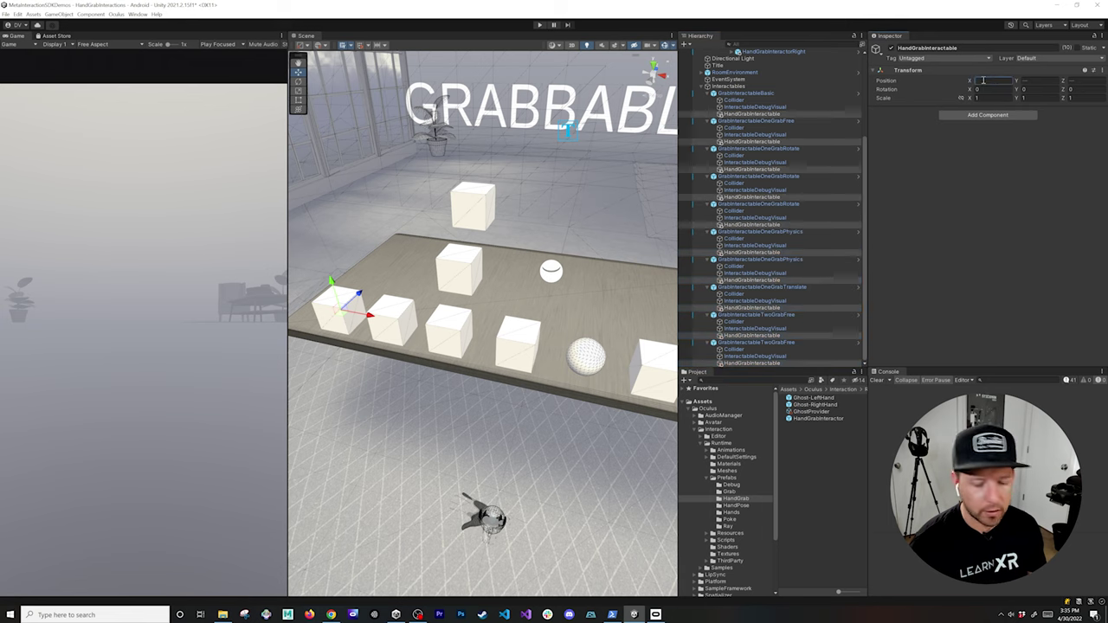
pyautogui.press('Tab')
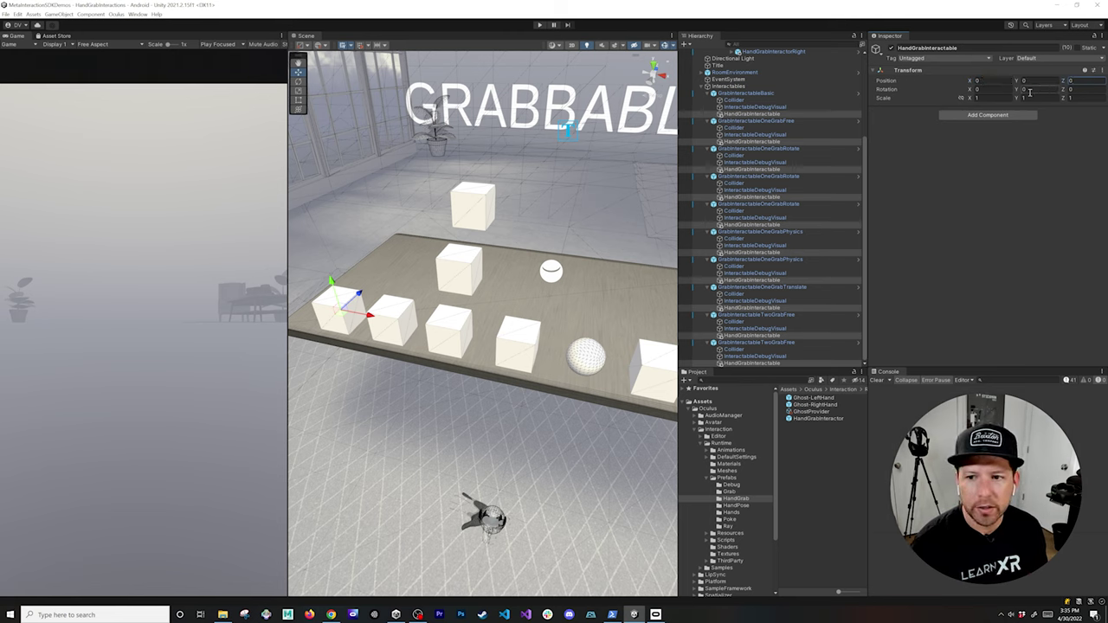
# Add the Hand Grab Interactable script component to all ten selected HandGrabInteractable objects
pyautogui.click(1003, 115)
pyautogui.write('hand grab')
pyautogui.press('Down')
pyautogui.press('Return')
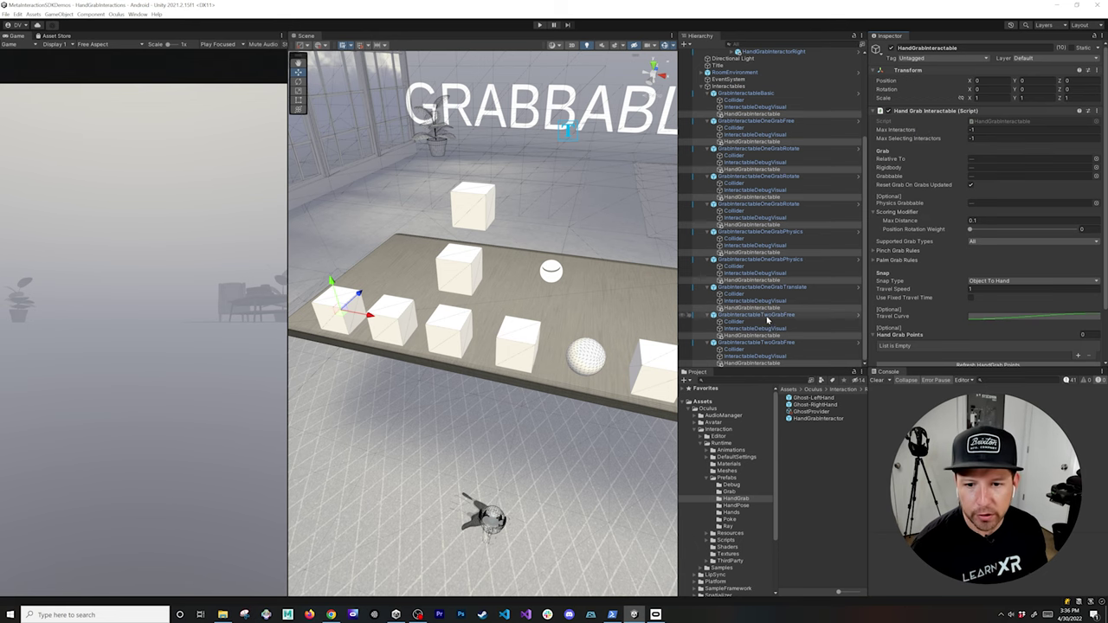
# Set the Snap Type to Hand To Object on the HandGrabInteractable of both GrabInteractableTwoGrabFree objects
pyautogui.click(753, 336)
pyautogui.keyDown('ctrl'); pyautogui.click(753, 362); pyautogui.keyUp('ctrl')
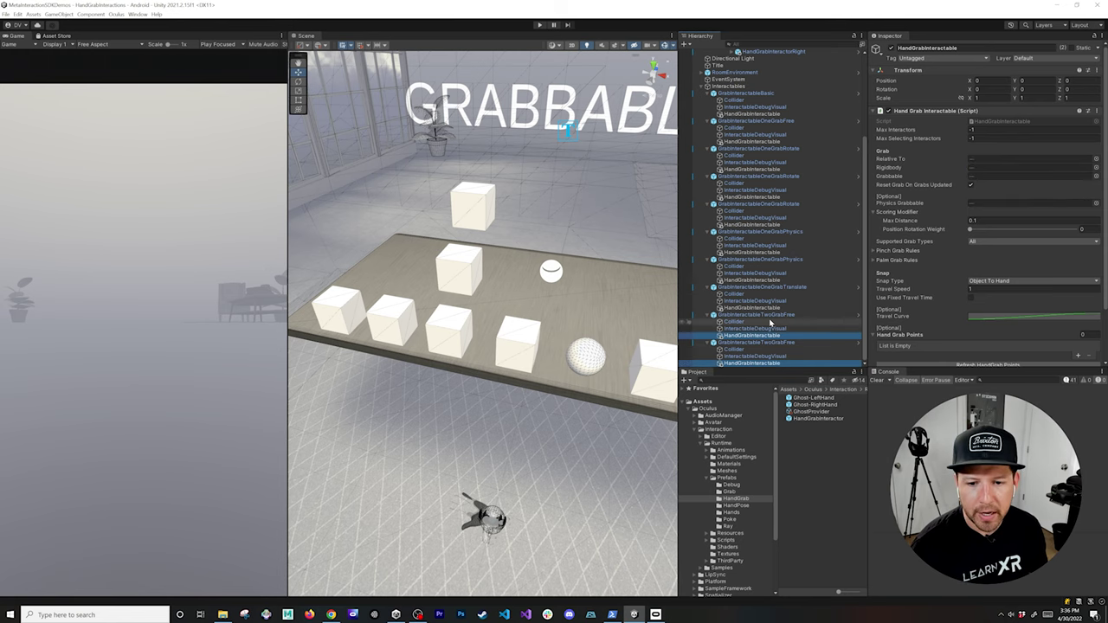
pyautogui.moveTo(604, 321); pyautogui.dragTo(459, 309, button='middle')
pyautogui.keyDown('alt'); pyautogui.moveTo(487, 309); pyautogui.dragTo(465, 313); pyautogui.keyUp('alt')
pyautogui.scroll(5, 466, 313)
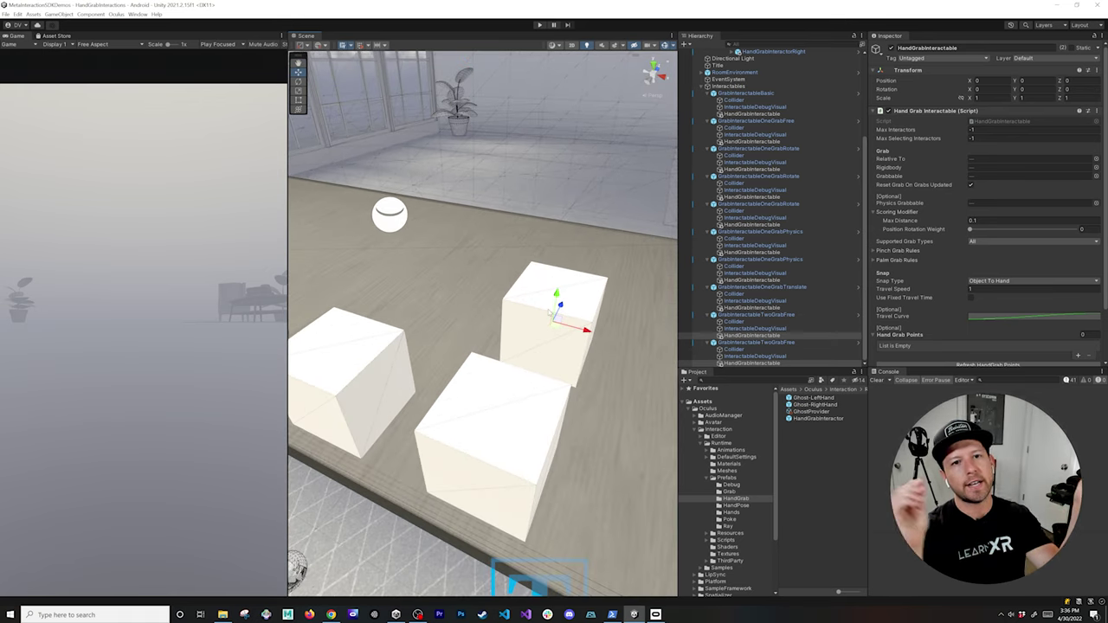
pyautogui.click(1003, 281)
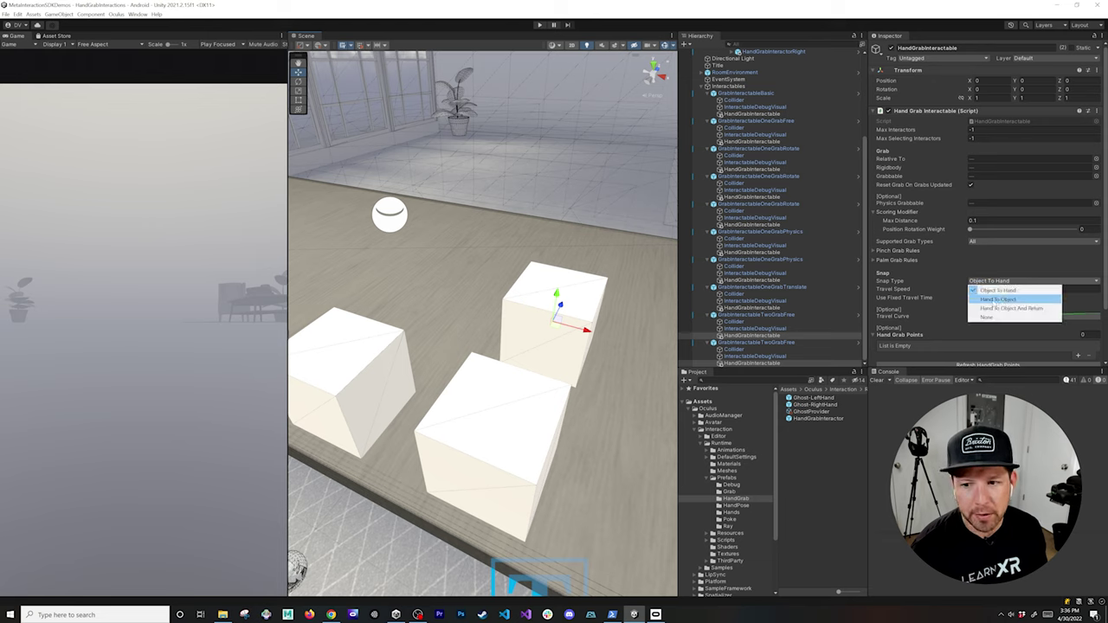
pyautogui.click(997, 299)
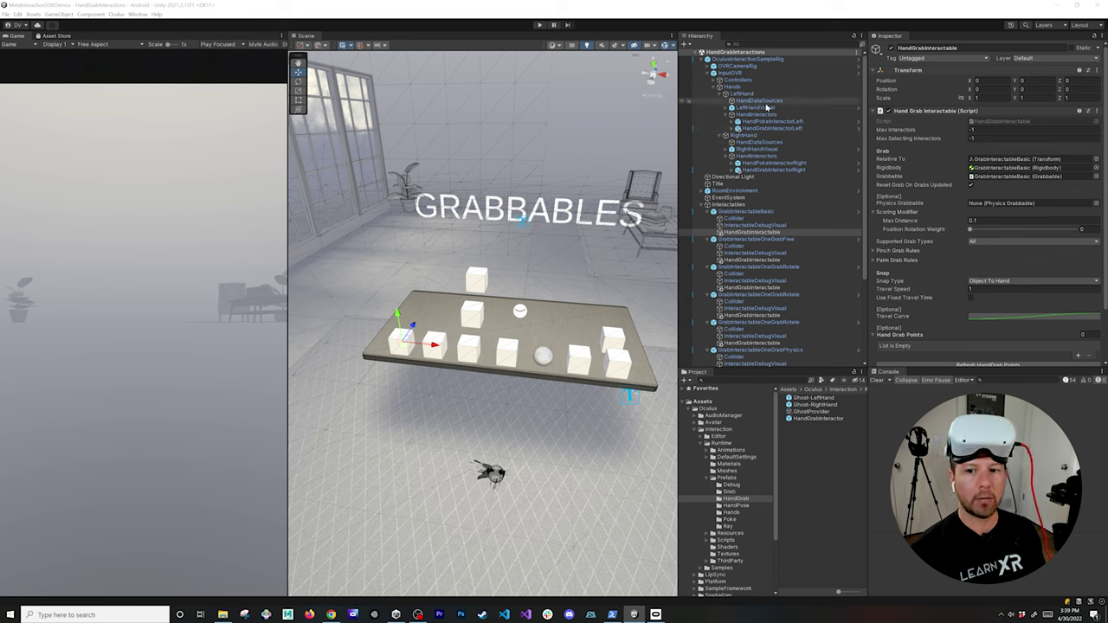
# Inspect LeftHandVisual, run the scene to test the hand interactions, and stop it again
pyautogui.click(766, 108)
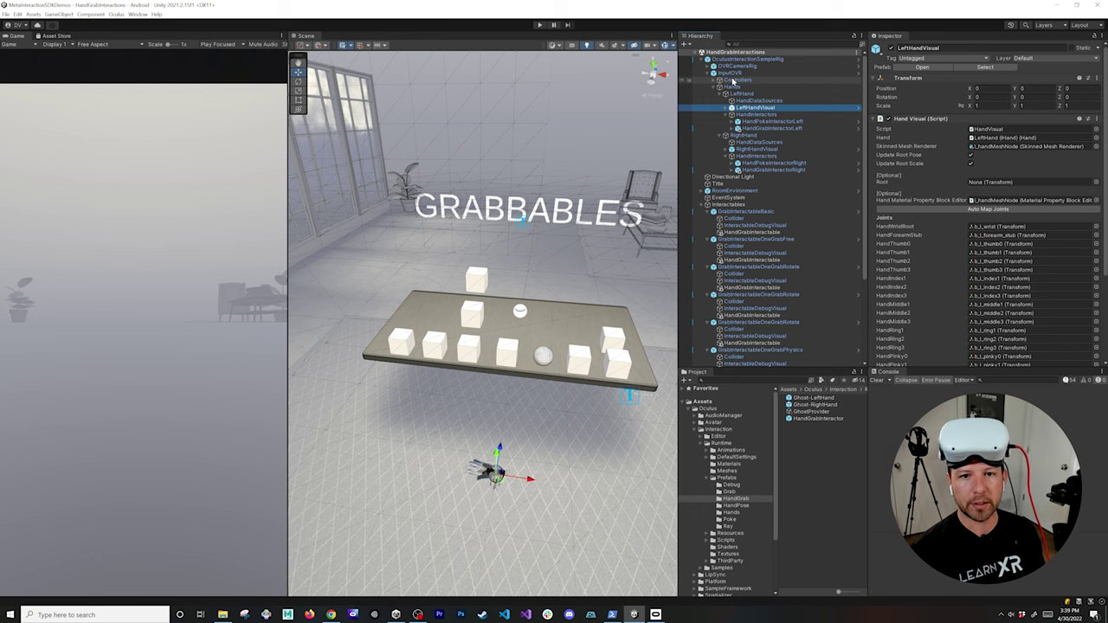
pyautogui.click(539, 25)
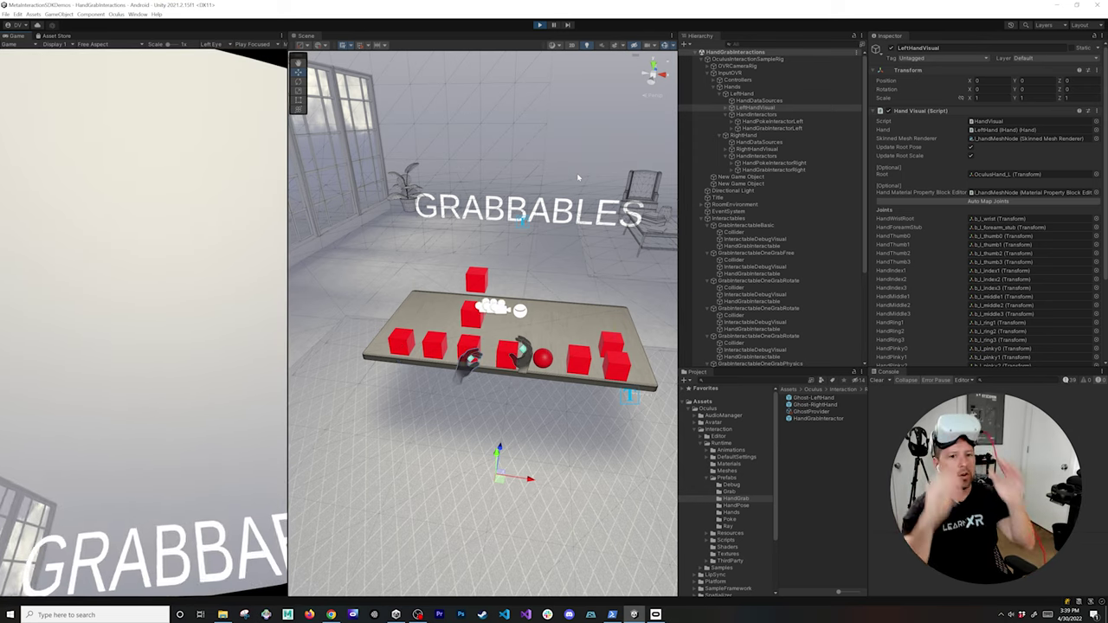
pyautogui.click(539, 26)
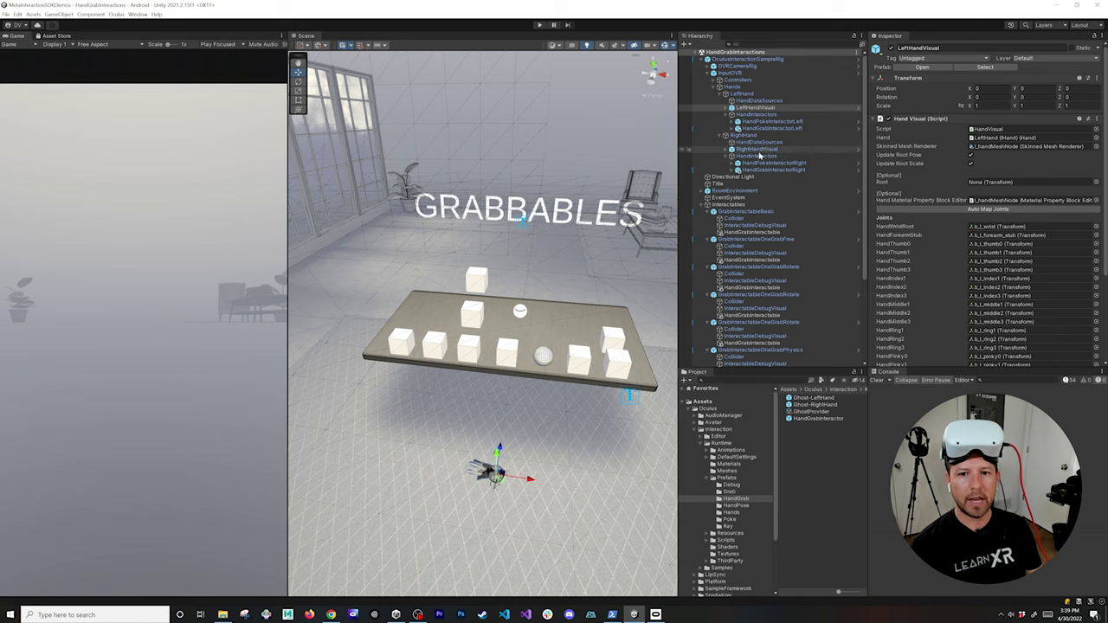
# Enable the Hand Physics Capsules component on LeftHandVisual and RightHandVisual together
pyautogui.keyDown('ctrl'); pyautogui.click(761, 151); pyautogui.keyUp('ctrl')
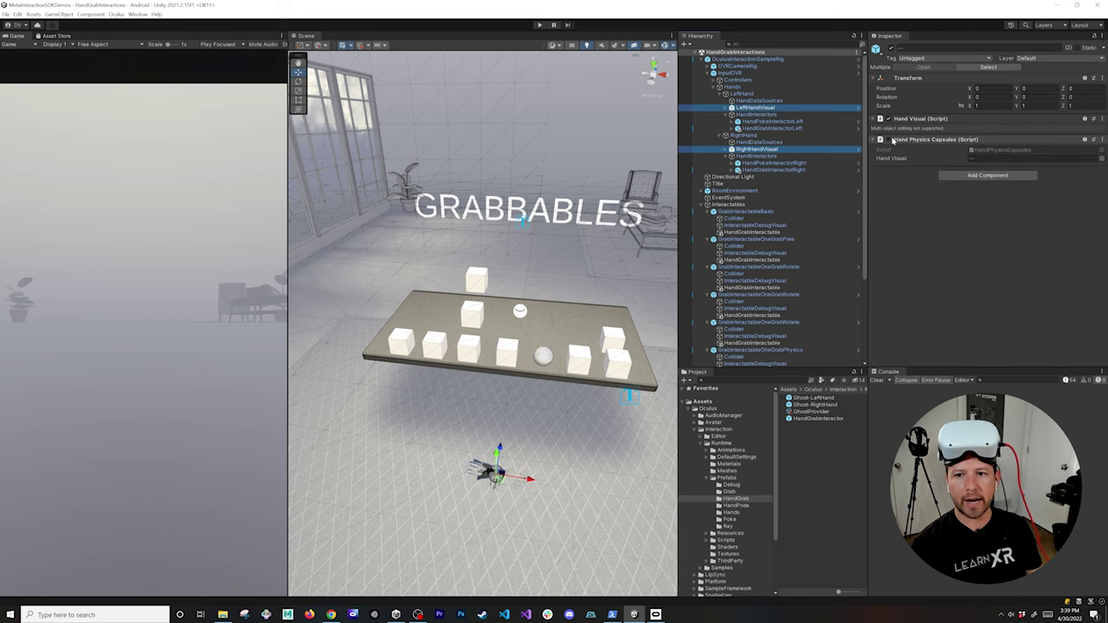
pyautogui.click(890, 140)
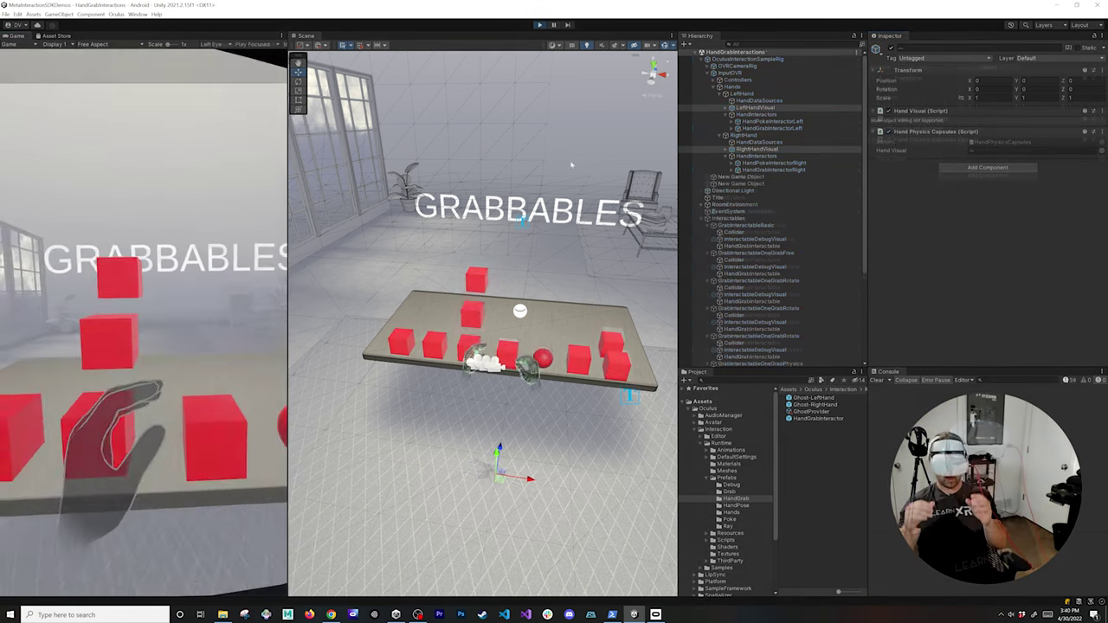
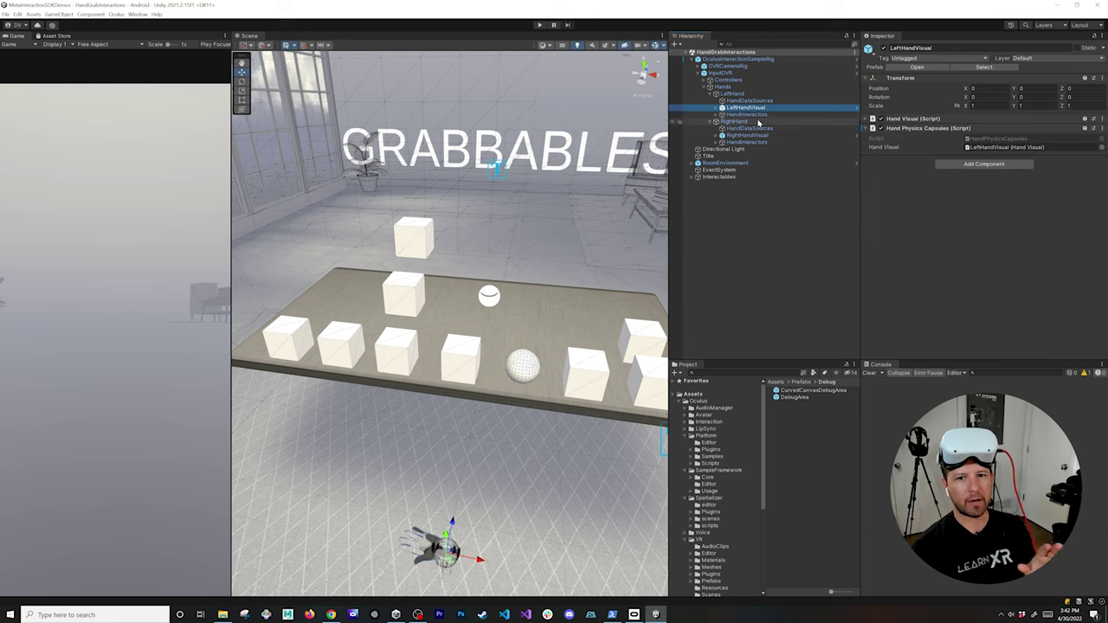
# Deactivate the LeftHandVisual and RightHandVisual objects together
pyautogui.keyDown('ctrl'); pyautogui.click(770, 135); pyautogui.keyUp('ctrl')
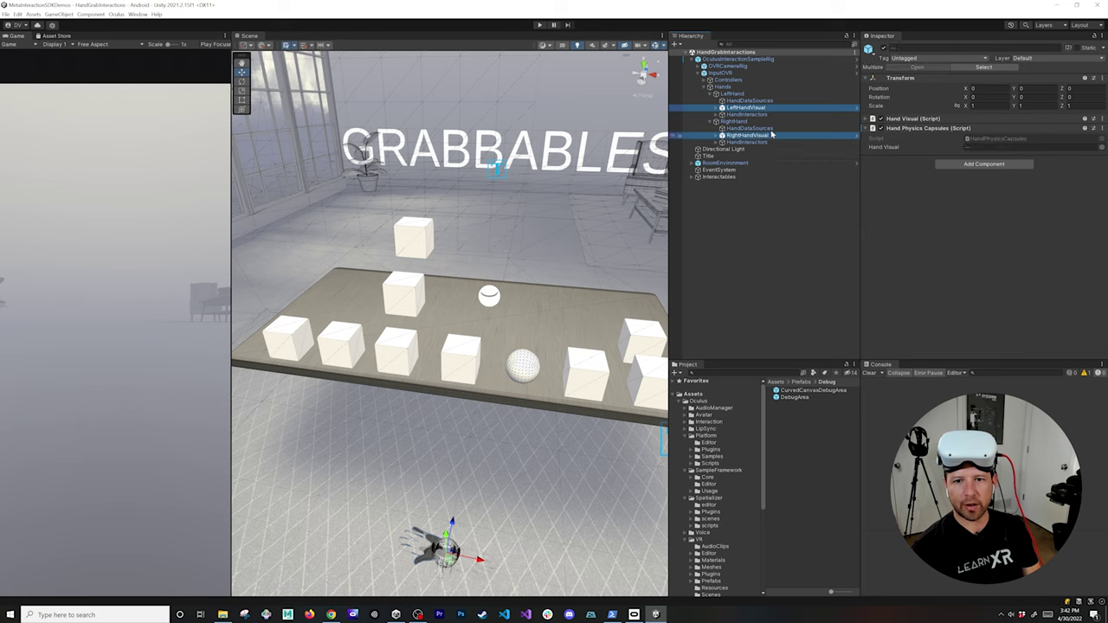
pyautogui.click(884, 48)
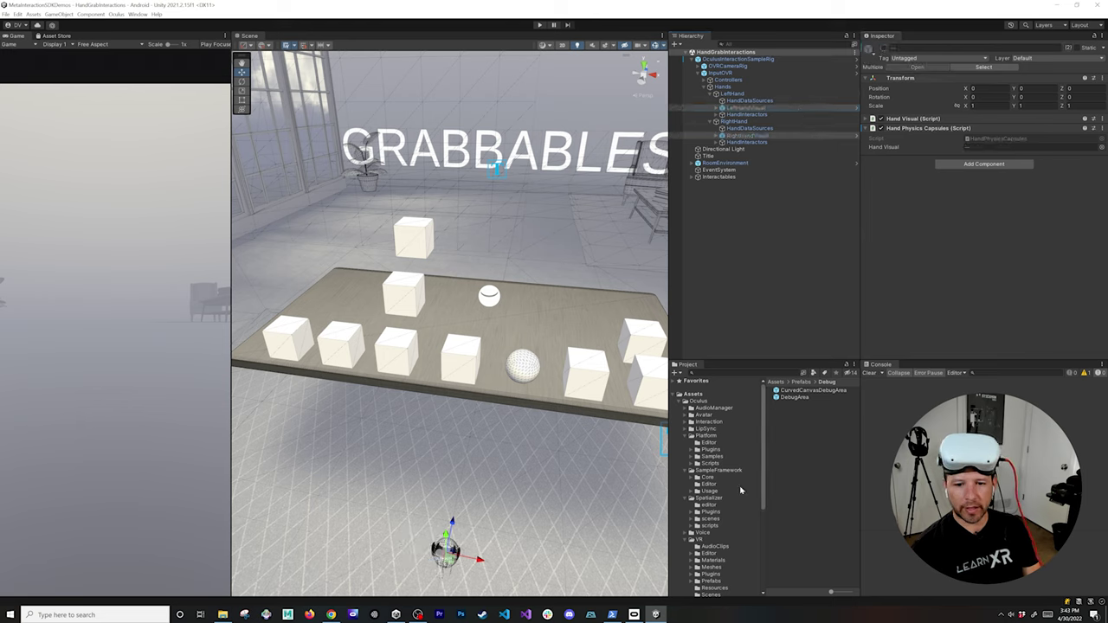
# Add the LeftHandSynthetic and RightHandSynthetic prefabs from Oculus/Interaction/Runtime/Prefabs/Hands as children of InputOVR
pyautogui.click(688, 423)
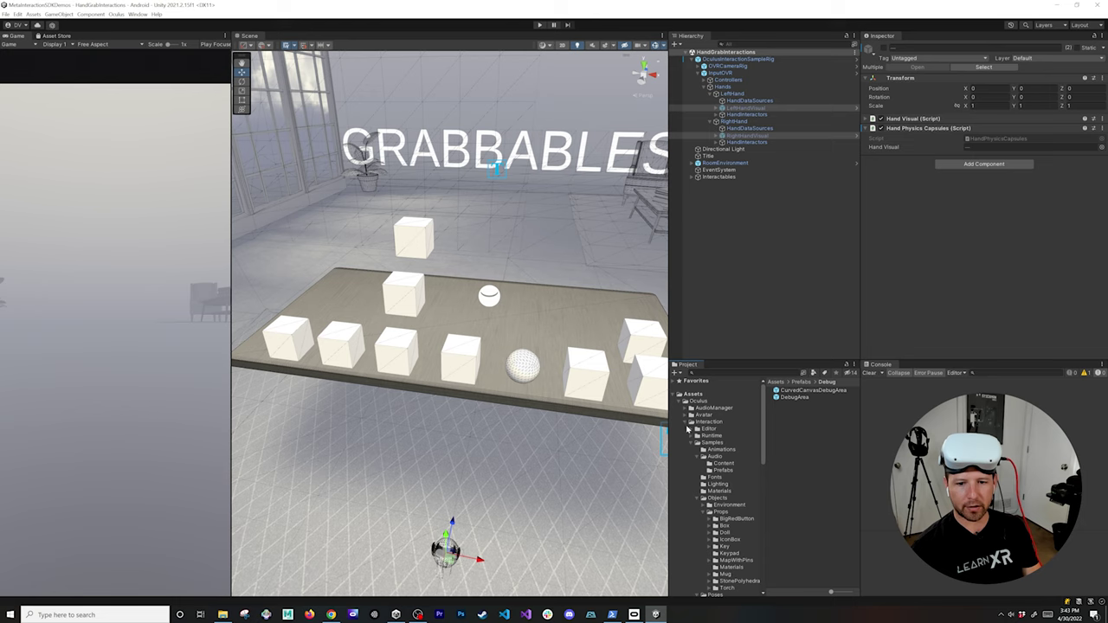
pyautogui.scroll(-2, 714, 484)
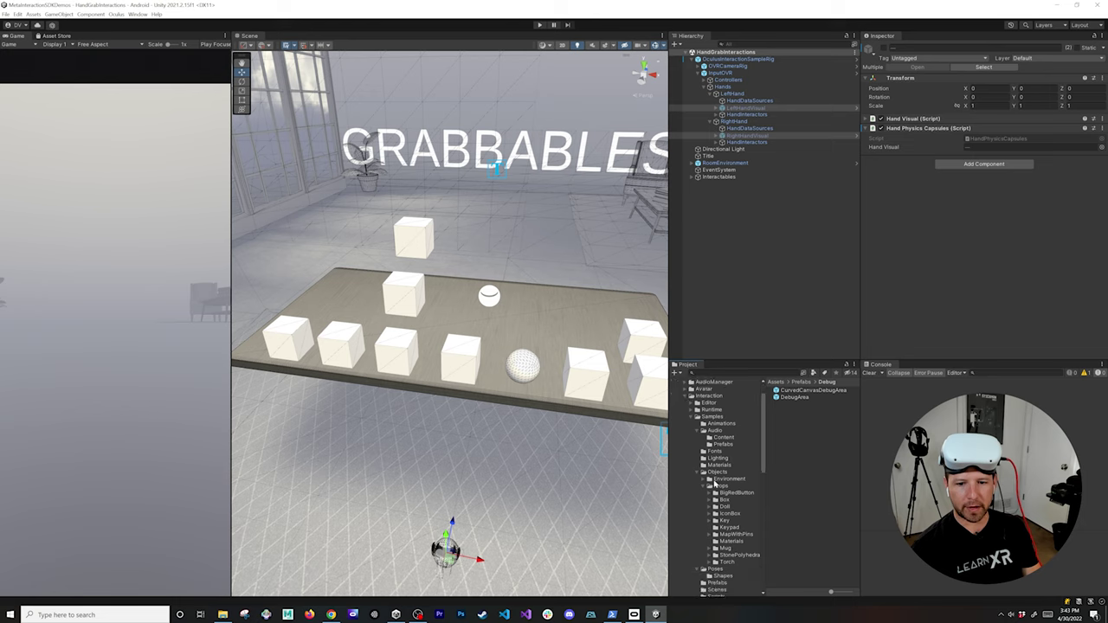
pyautogui.click(691, 411)
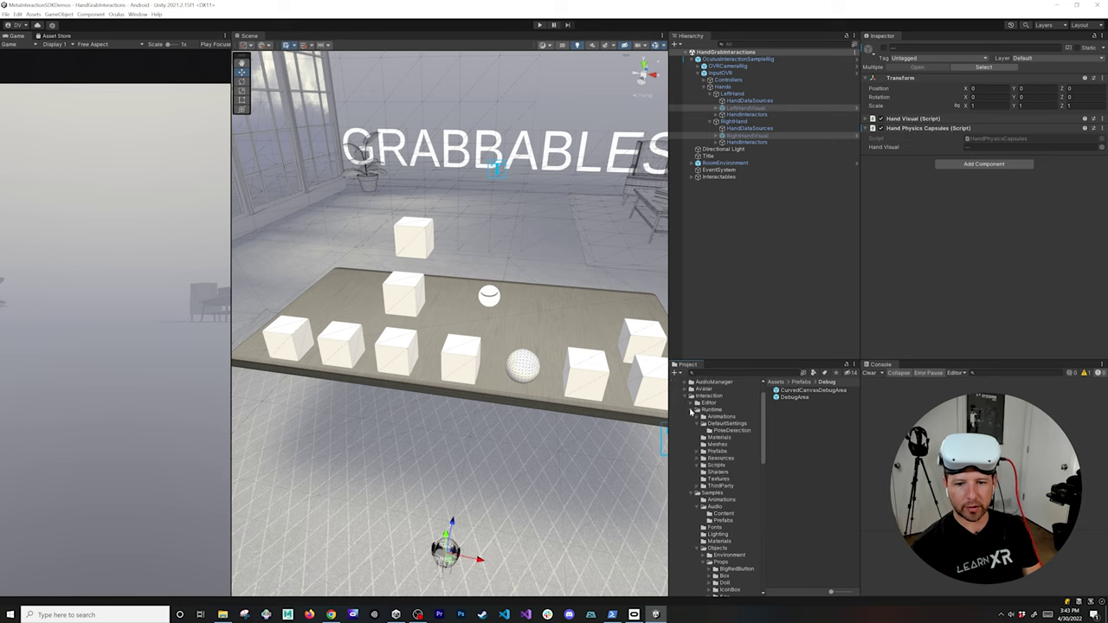
pyautogui.click(704, 452)
pyautogui.click(698, 452)
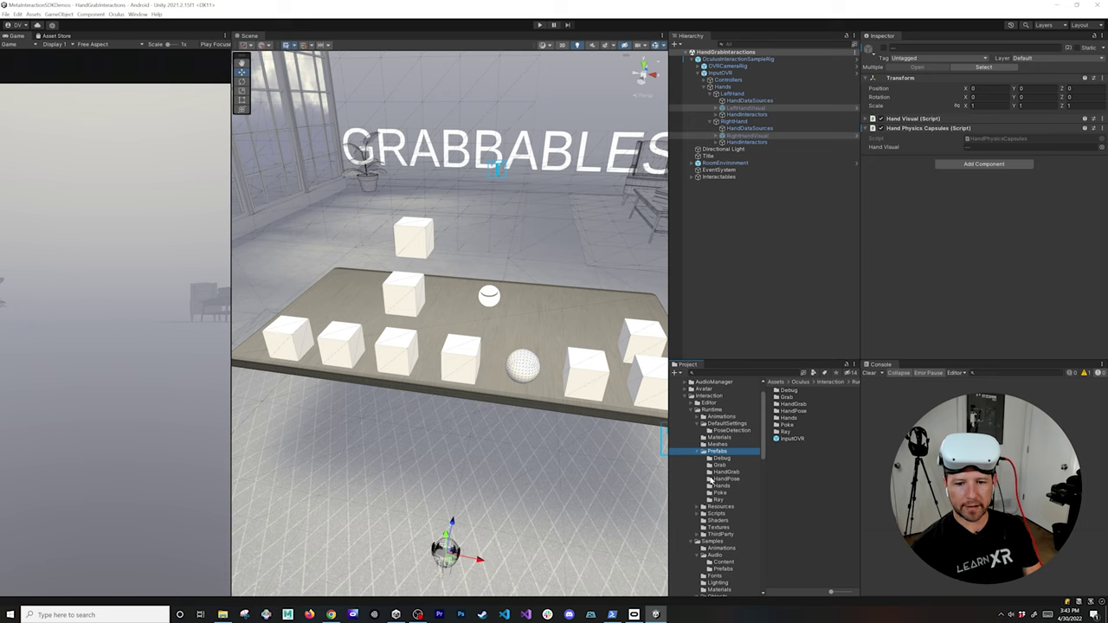
pyautogui.click(720, 486)
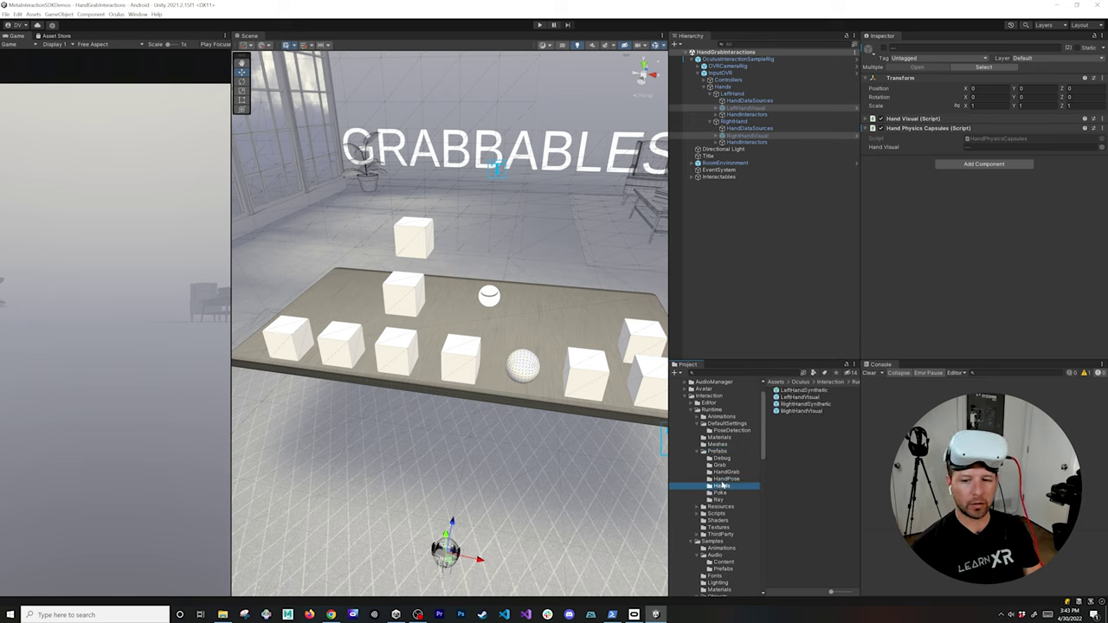
pyautogui.click(706, 87)
pyautogui.moveTo(806, 394); pyautogui.dragTo(764, 97)
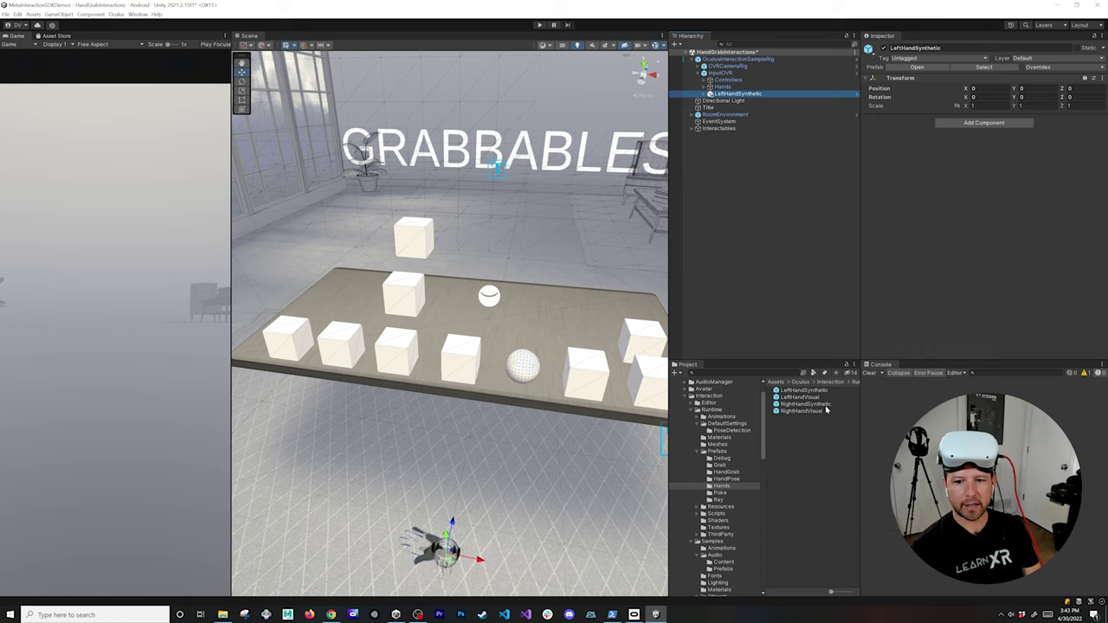
pyautogui.moveTo(827, 410); pyautogui.dragTo(776, 102)
# Assign LeftHand and RightHand as the I Modify Data From Source Mono of the HandModifier in LeftHandSynthetic and RightHandSynthetic respectively
pyautogui.click(710, 95)
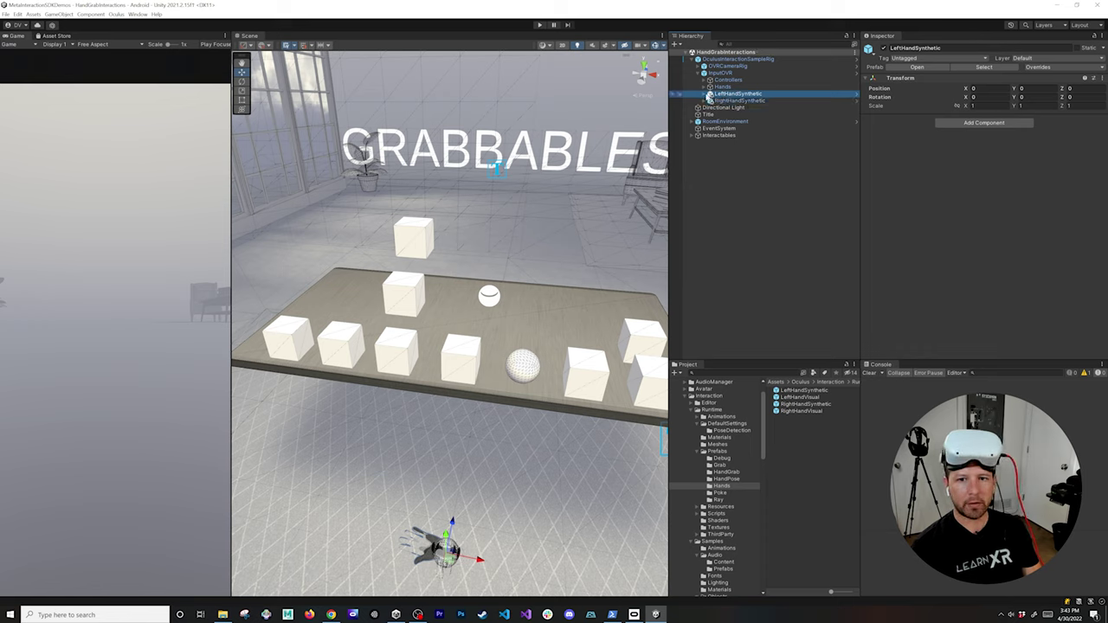
pyautogui.click(704, 94)
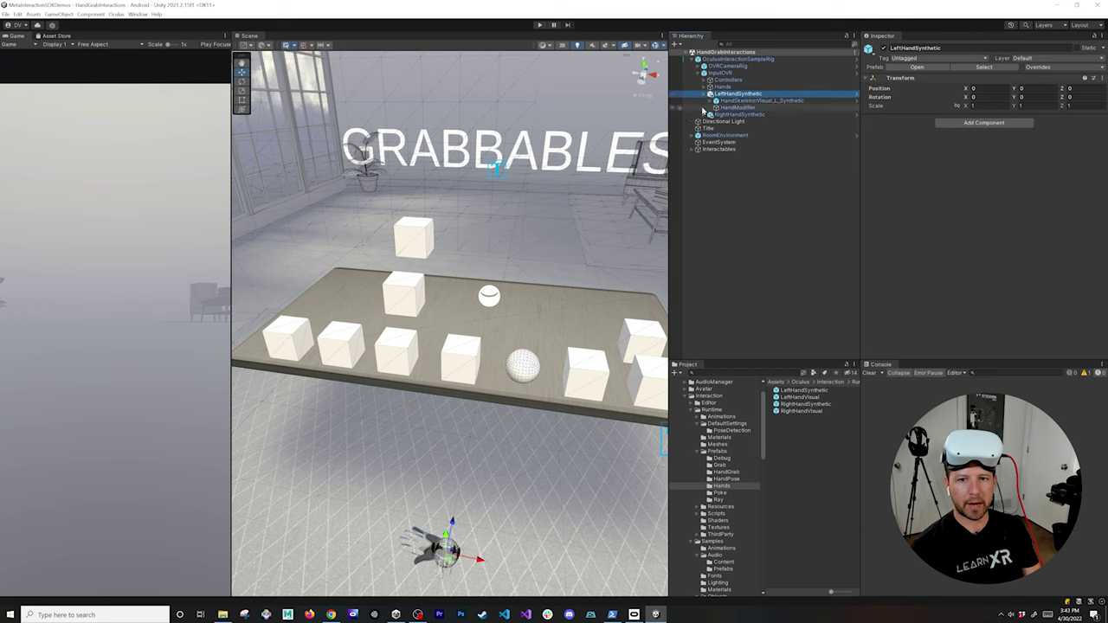
pyautogui.click(703, 114)
pyautogui.click(742, 101)
pyautogui.click(743, 108)
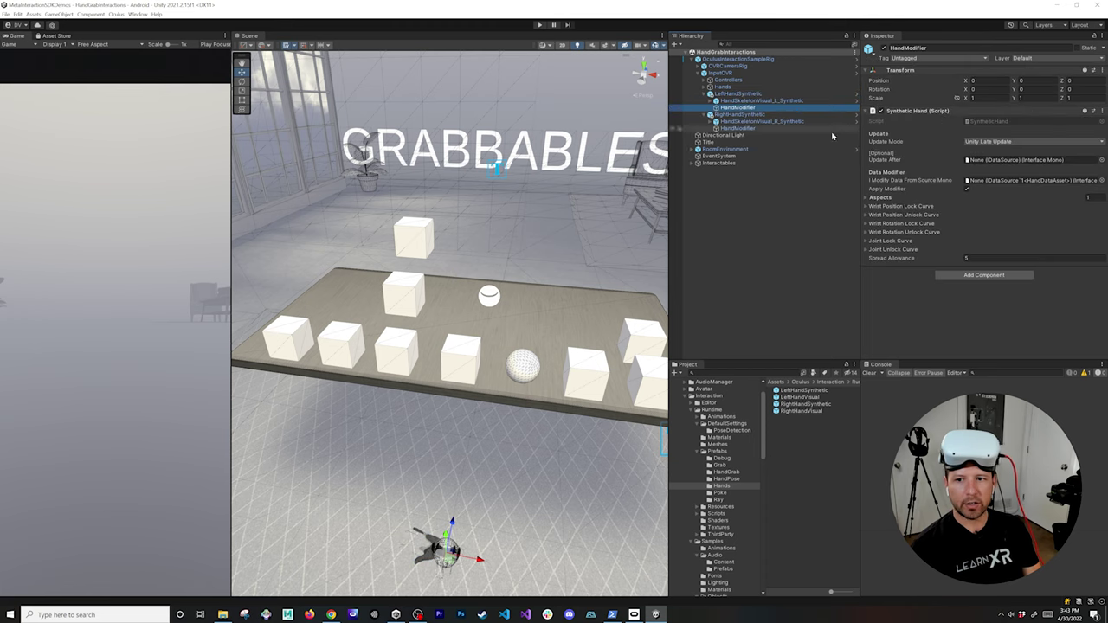
pyautogui.click(705, 87)
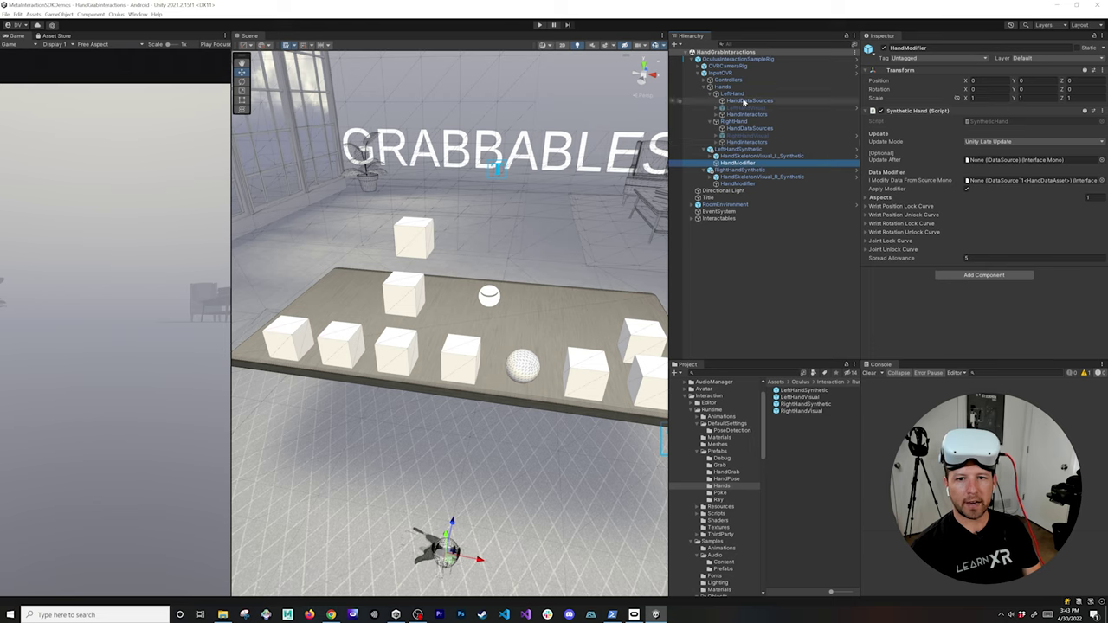
pyautogui.moveTo(742, 98); pyautogui.dragTo(985, 187)
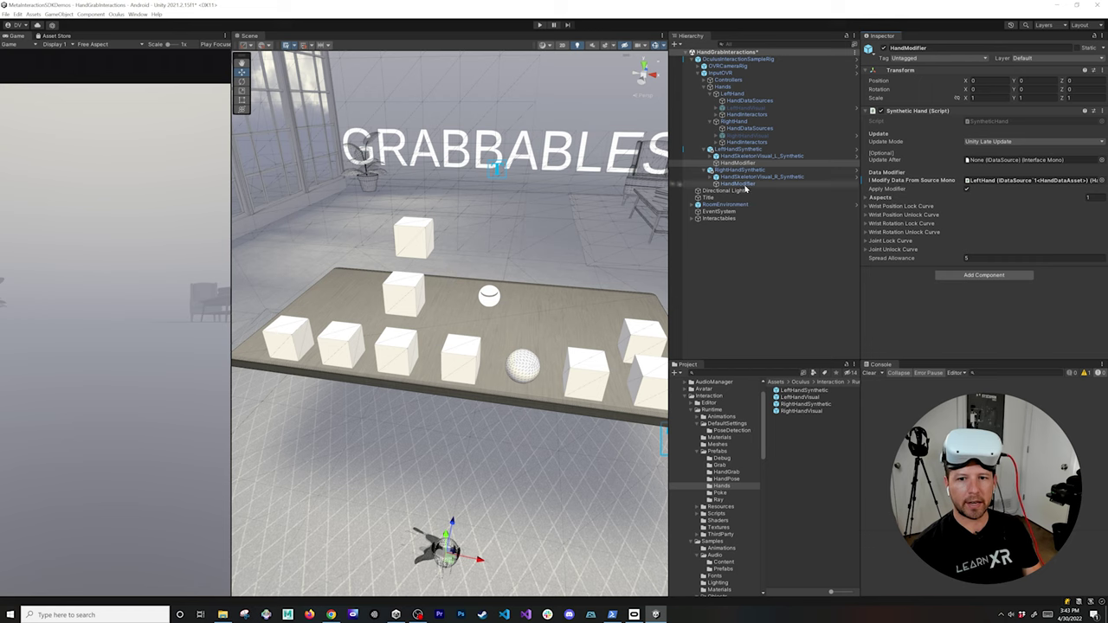
pyautogui.click(746, 186)
pyautogui.moveTo(742, 123); pyautogui.dragTo(984, 188)
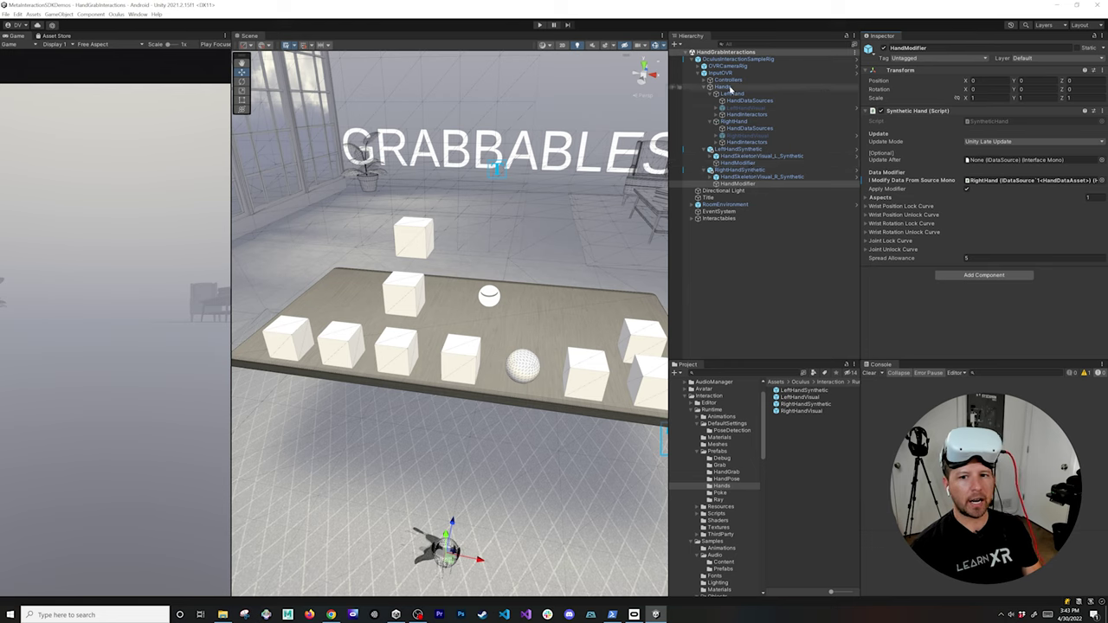
# Review the Hand Visual component settings of HandSkeletonVisual_L_Synthetic
pyautogui.click(743, 156)
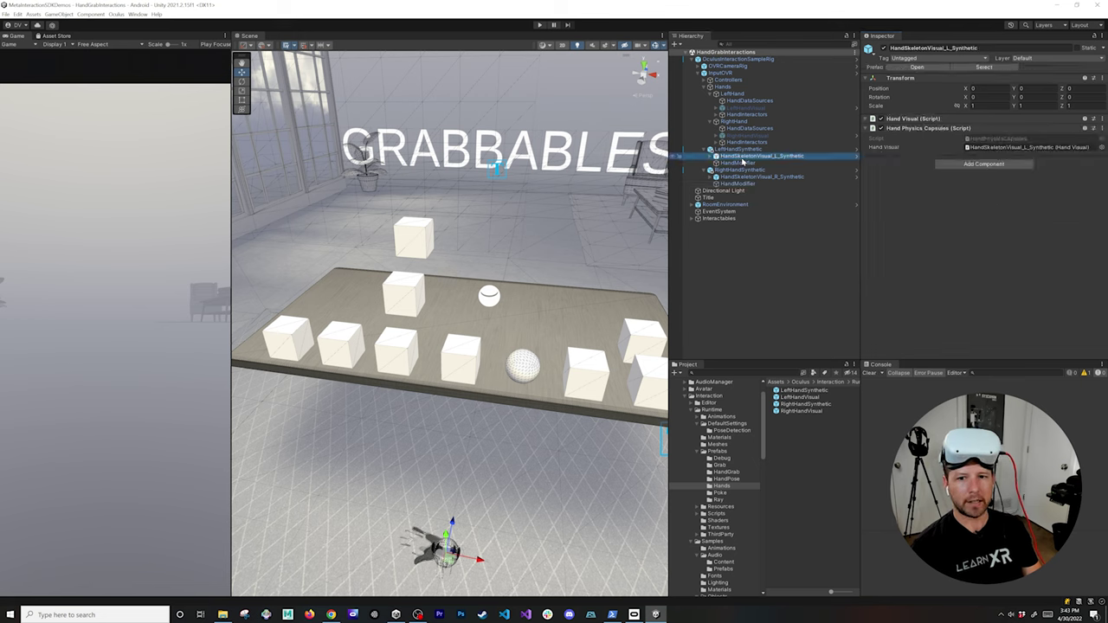
pyautogui.click(915, 118)
pyautogui.scroll(-2, 935, 193)
pyautogui.scroll(2, 935, 192)
pyautogui.click(926, 120)
# Add the Hand Grab Interactor Visual component to the HandModifier objects of both synthetic hands together
pyautogui.click(753, 164)
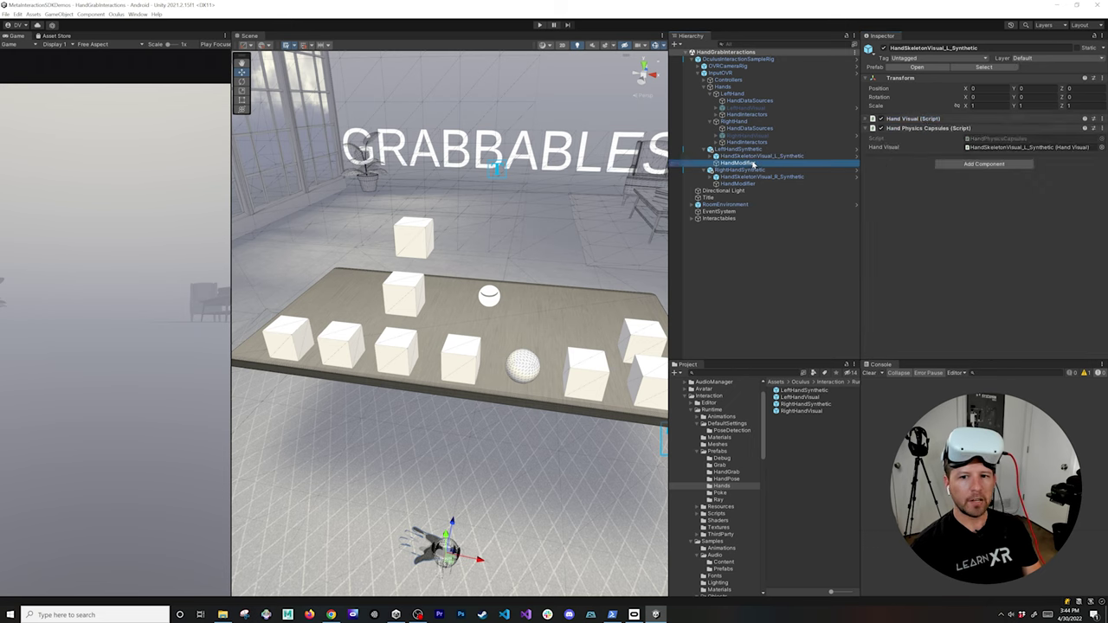
pyautogui.keyDown('ctrl'); pyautogui.click(759, 183); pyautogui.keyUp('ctrl')
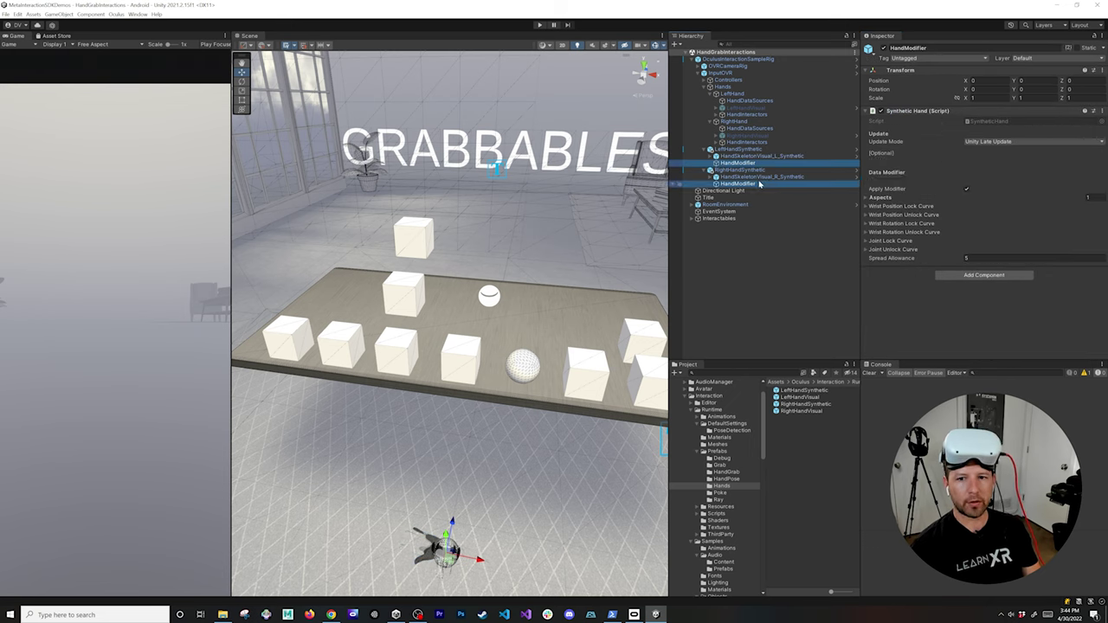
pyautogui.click(1012, 275)
pyautogui.write('hand')
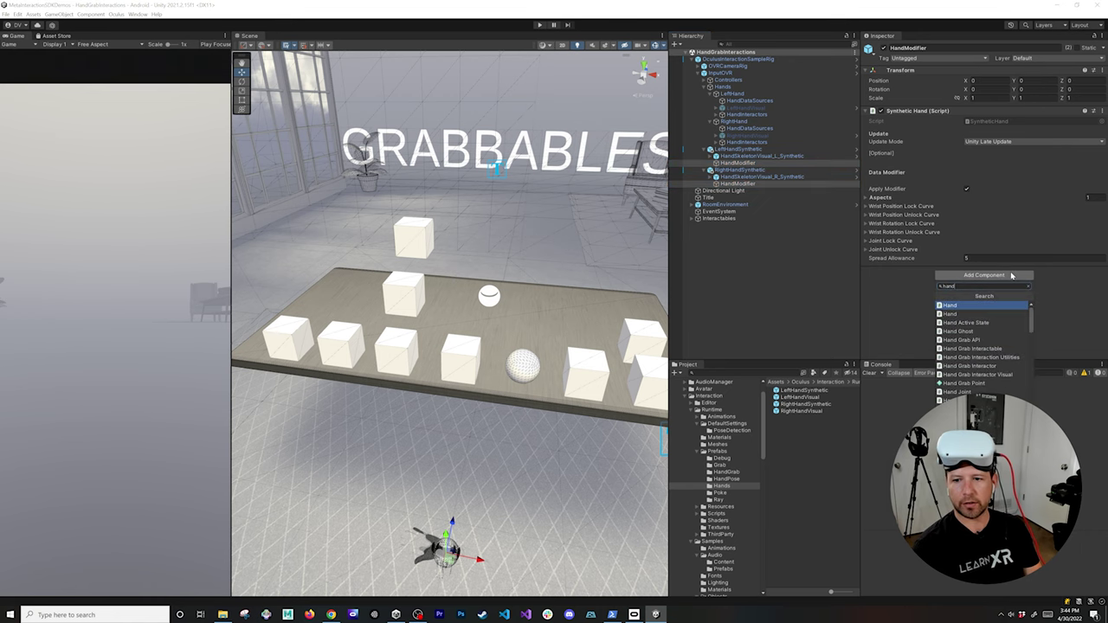
pyautogui.press('Down')
pyautogui.press('Down')
pyautogui.press('Down')
pyautogui.press('Down')
pyautogui.press('Down')
pyautogui.press('Down')
pyautogui.press('Down')
pyautogui.press('Down')
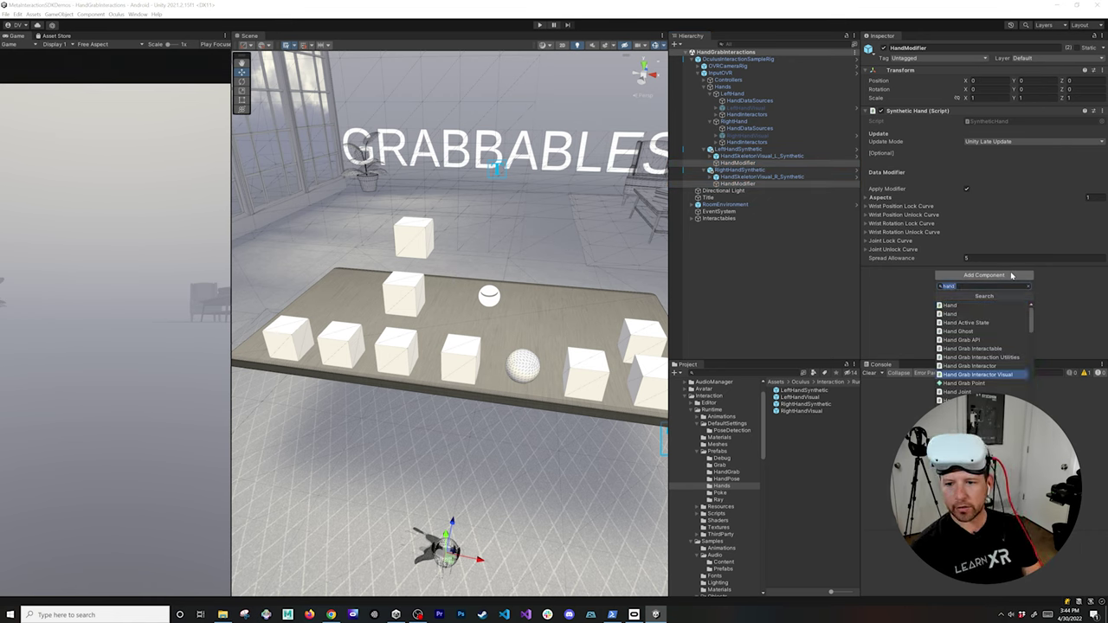
pyautogui.press('Return')
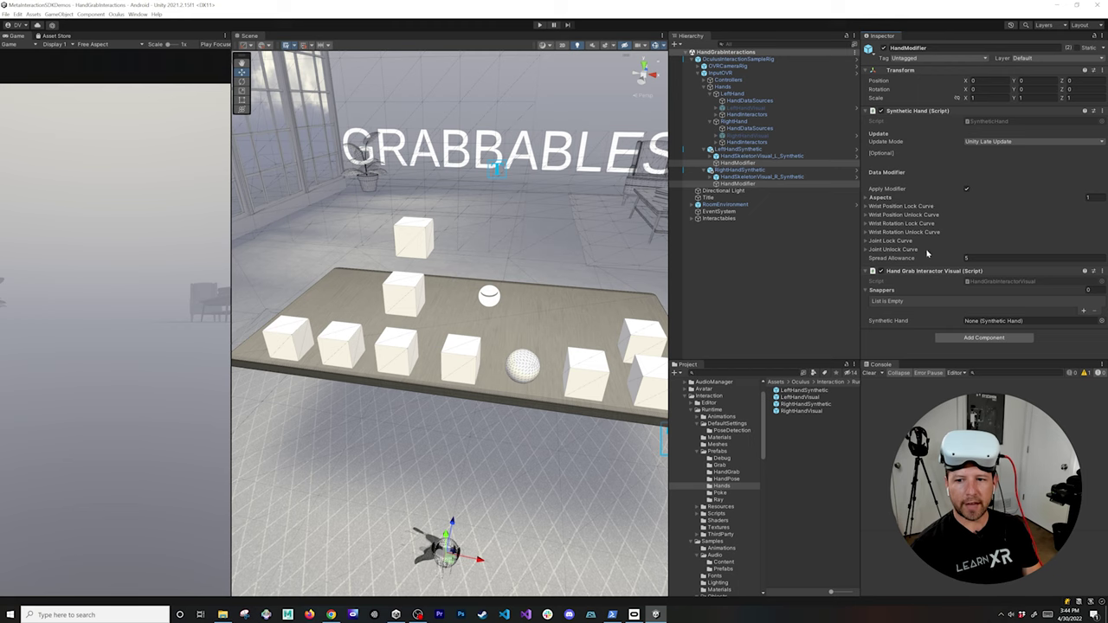
# Assign each HandModifier's own Synthetic Hand component to the Synthetic Hand reference of its Hand Grab Interactor Visual
pyautogui.click(738, 163)
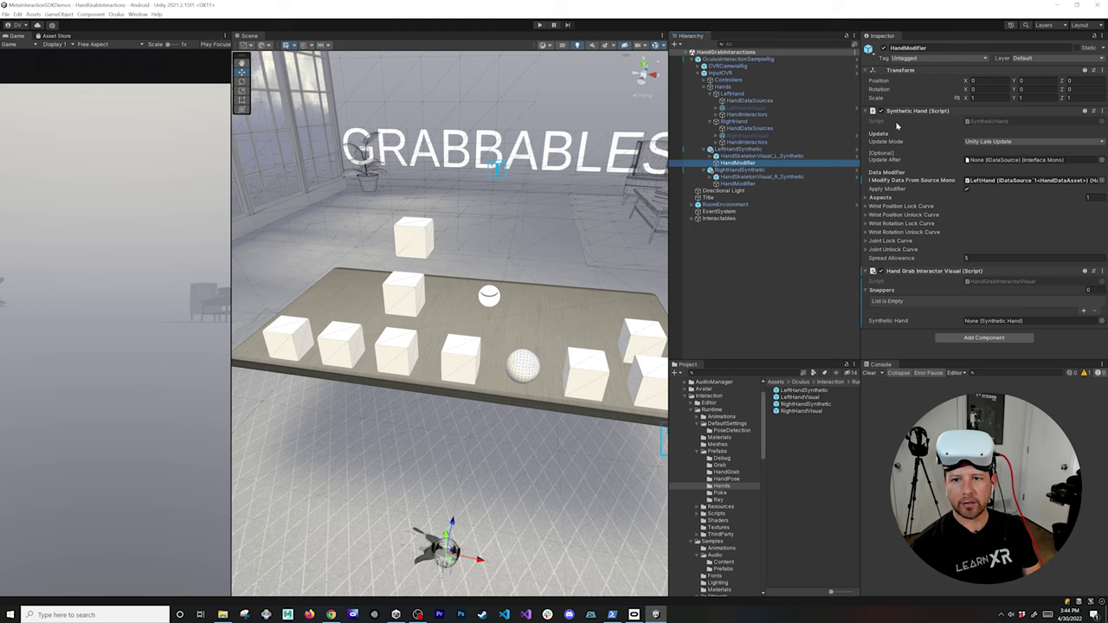
pyautogui.moveTo(907, 113); pyautogui.dragTo(995, 321)
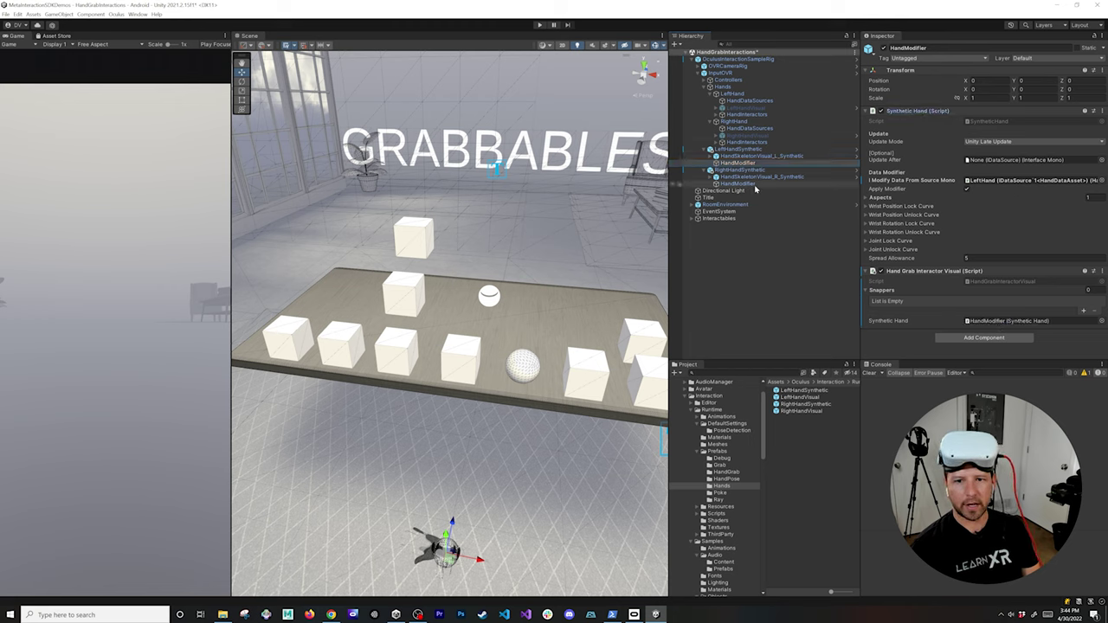
pyautogui.click(755, 185)
pyautogui.moveTo(905, 111); pyautogui.dragTo(976, 326)
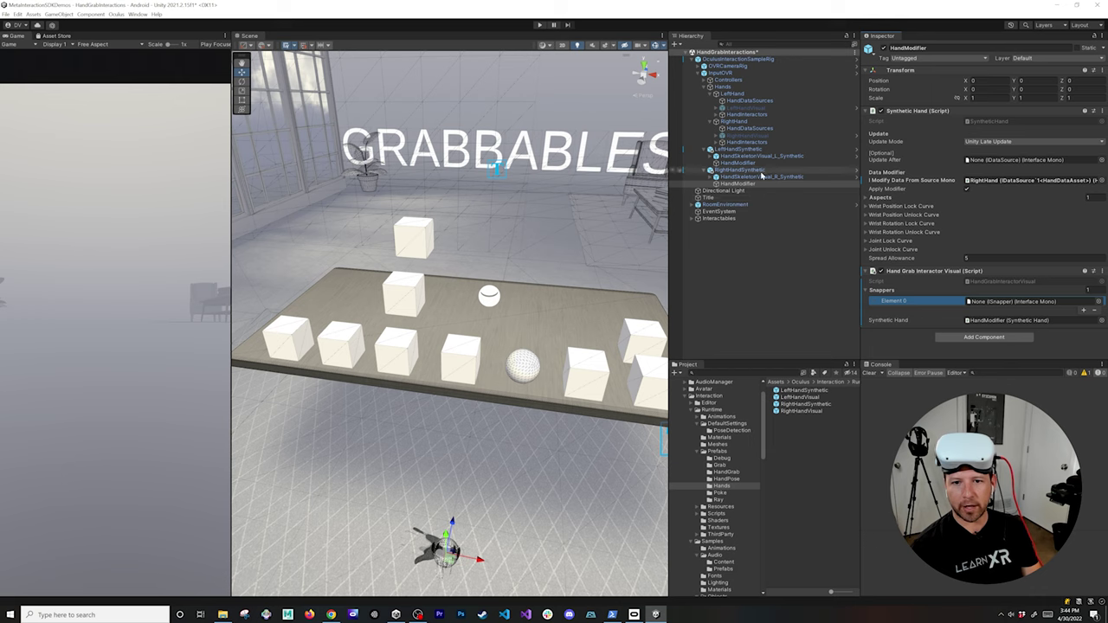
# Add a Snappers element to the HandModifier of LeftHandSynthetic and assign HandGrabInteractorLeft to it
pyautogui.click(758, 164)
pyautogui.click(1083, 310)
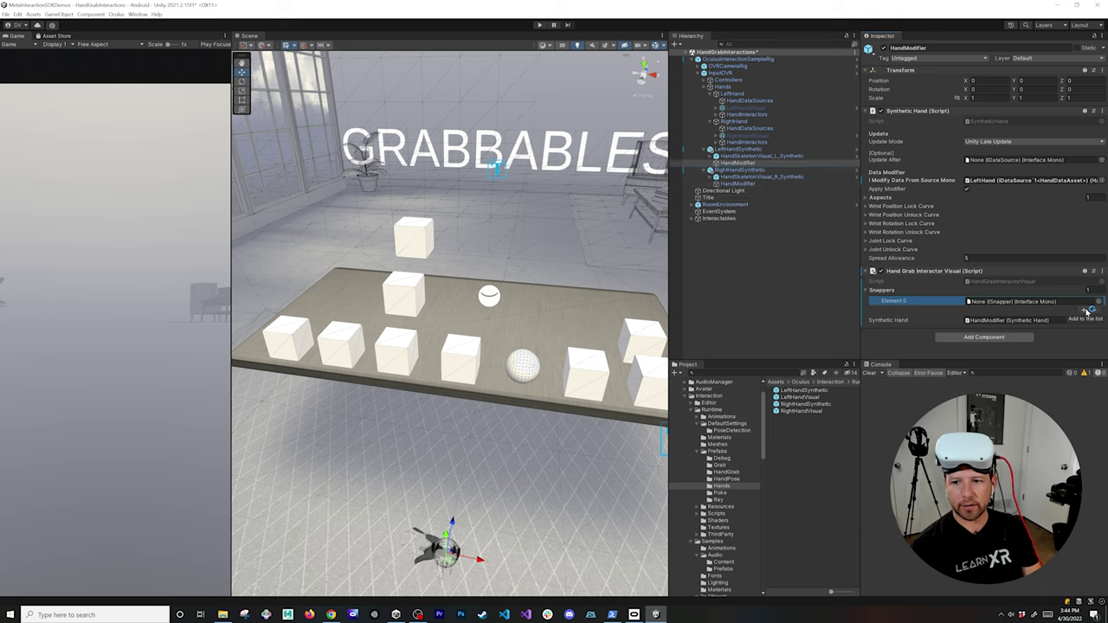
pyautogui.click(717, 114)
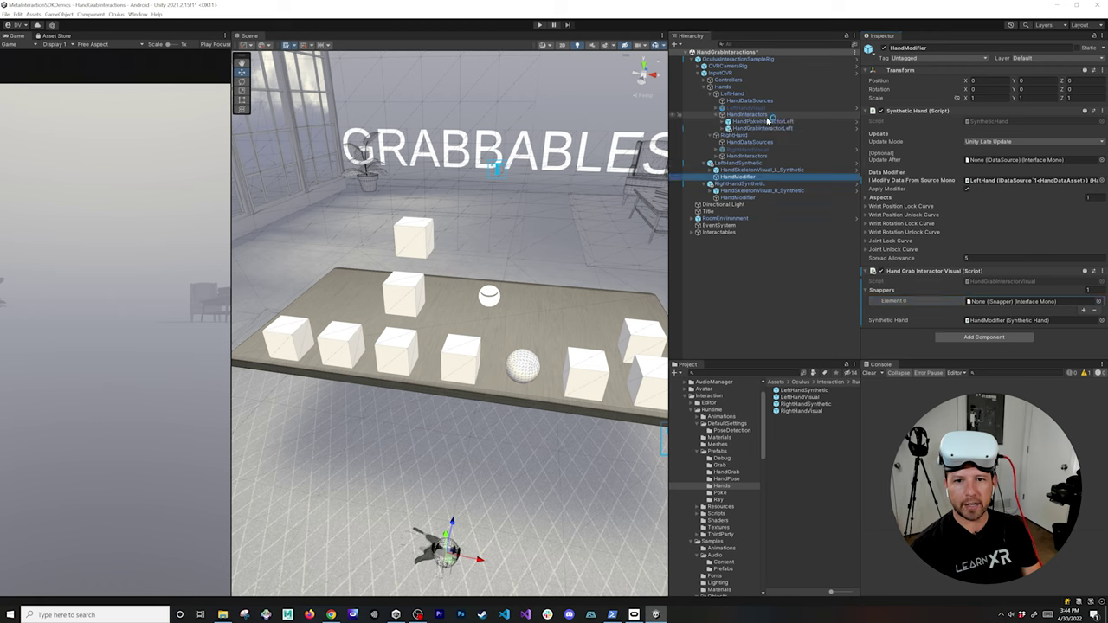
pyautogui.click(762, 130)
pyautogui.moveTo(763, 135); pyautogui.dragTo(983, 303)
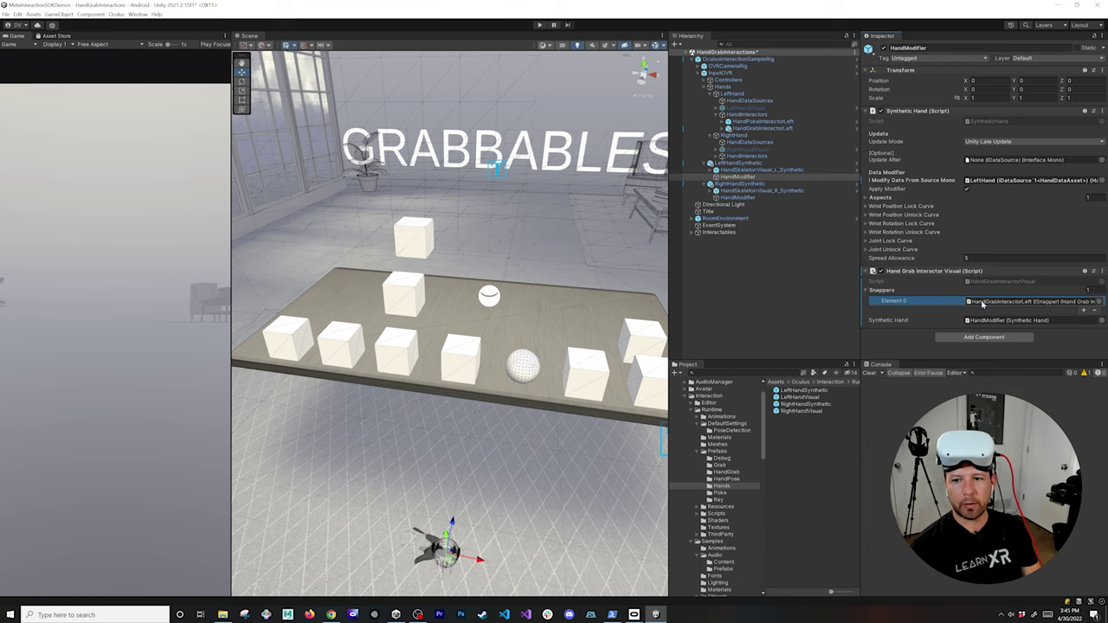
# Assign HandGrabInteractorRight to Snappers Element 0 on the HandModifier of RightHandSynthetic
pyautogui.click(771, 199)
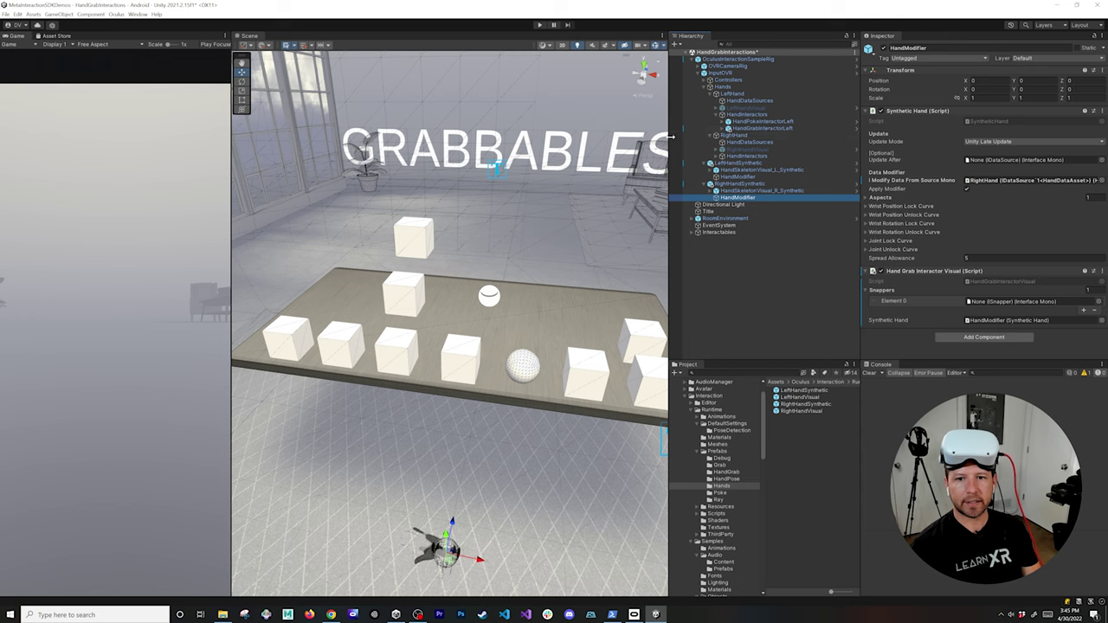
pyautogui.click(717, 157)
pyautogui.click(752, 164)
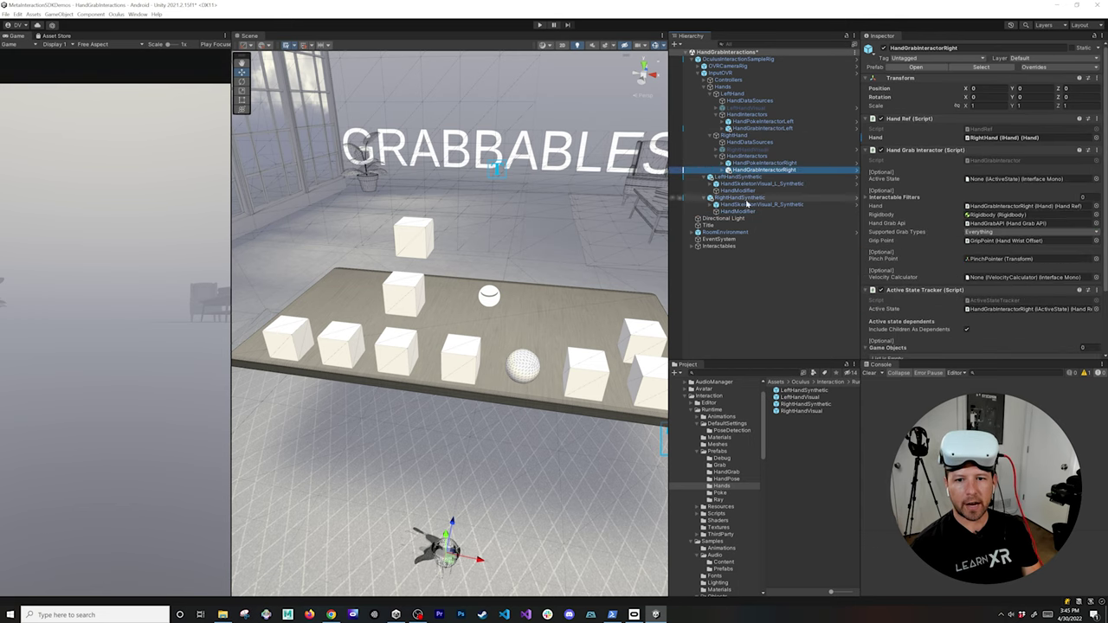
pyautogui.click(737, 211)
pyautogui.moveTo(766, 170); pyautogui.dragTo(1018, 302)
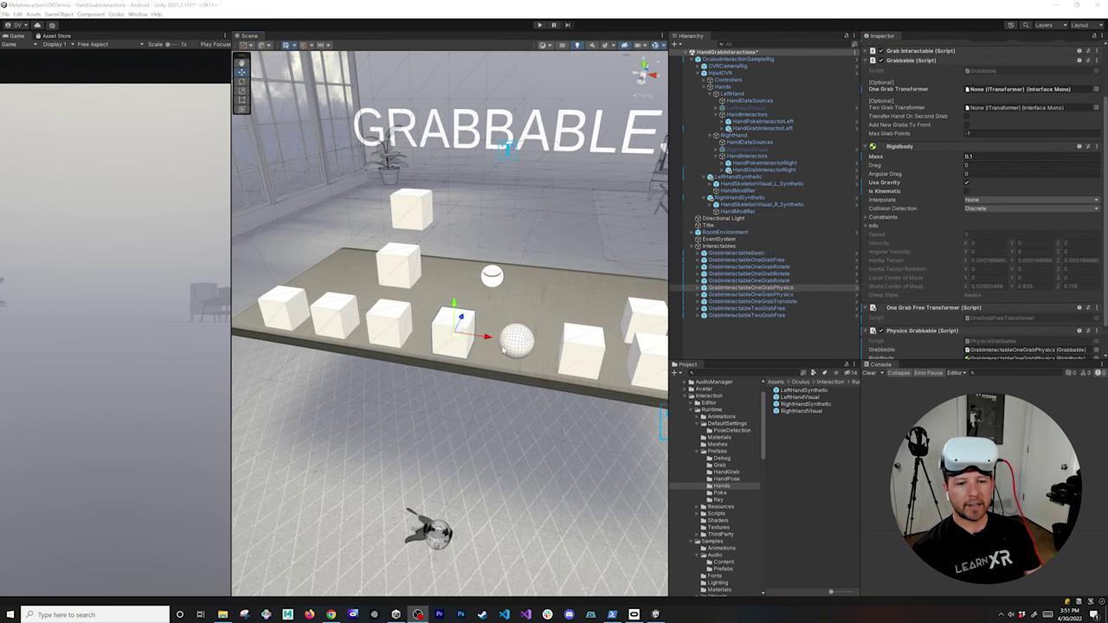
# Create an empty child object named HandGrabPoint under the HandGrabInteractable of the first GrabInteractableOneGrabPhysics
pyautogui.scroll(3, 504, 349)
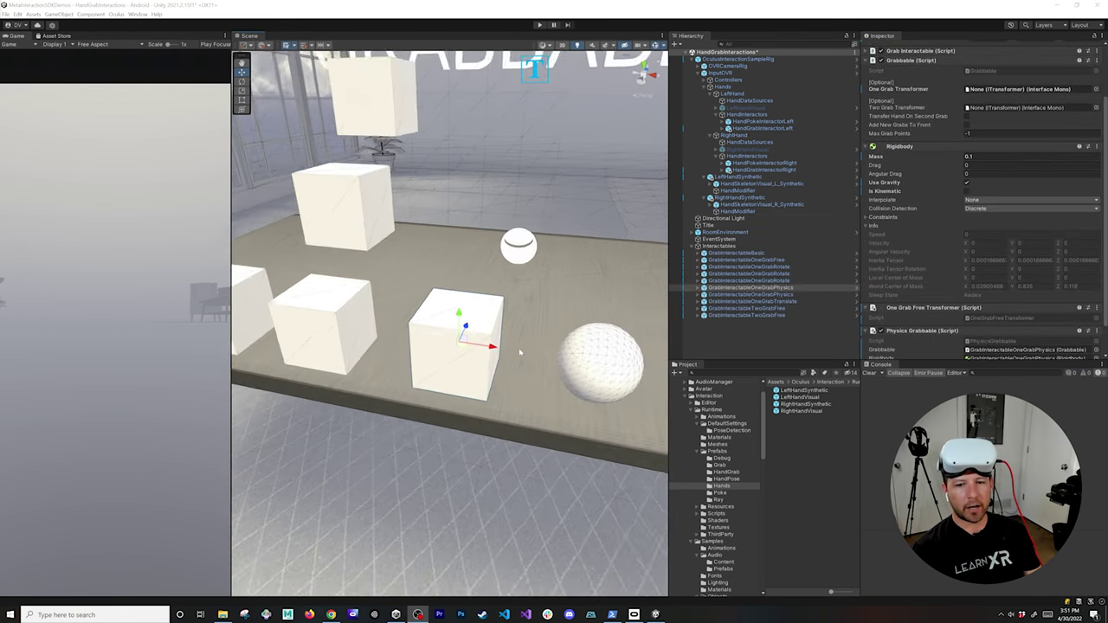
pyautogui.moveTo(541, 350); pyautogui.dragTo(549, 349, button='right')
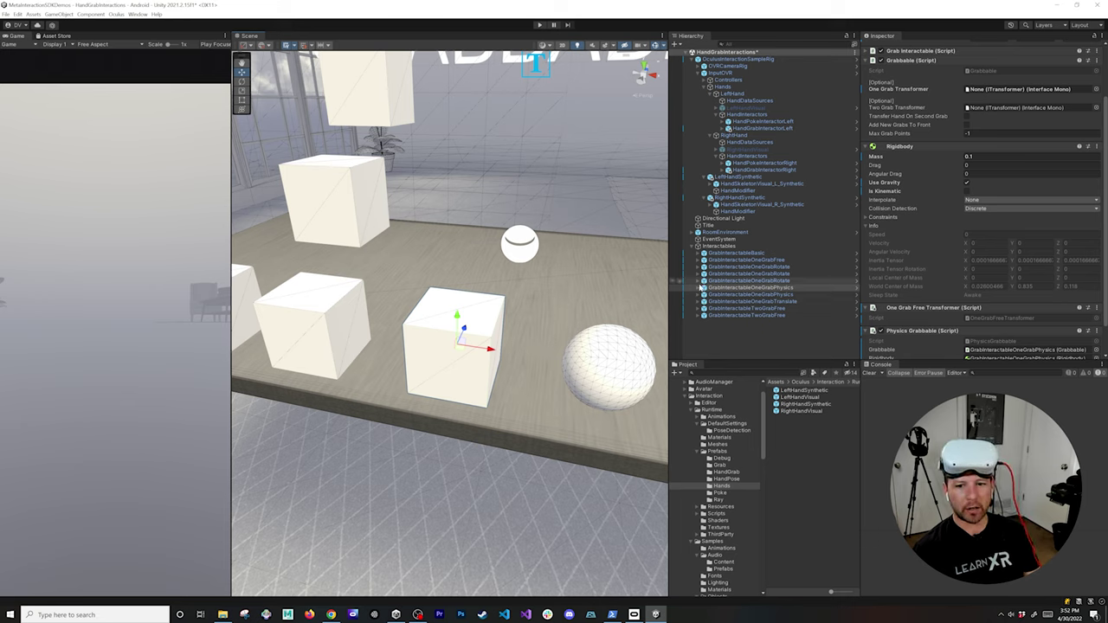
pyautogui.click(701, 284)
pyautogui.click(703, 309)
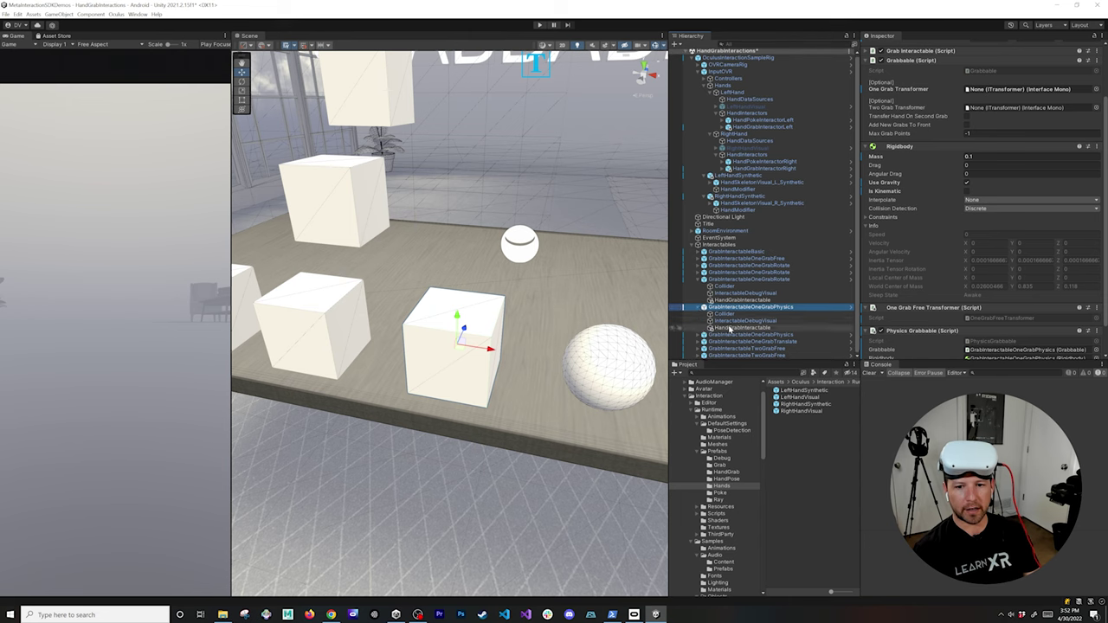
pyautogui.click(793, 326)
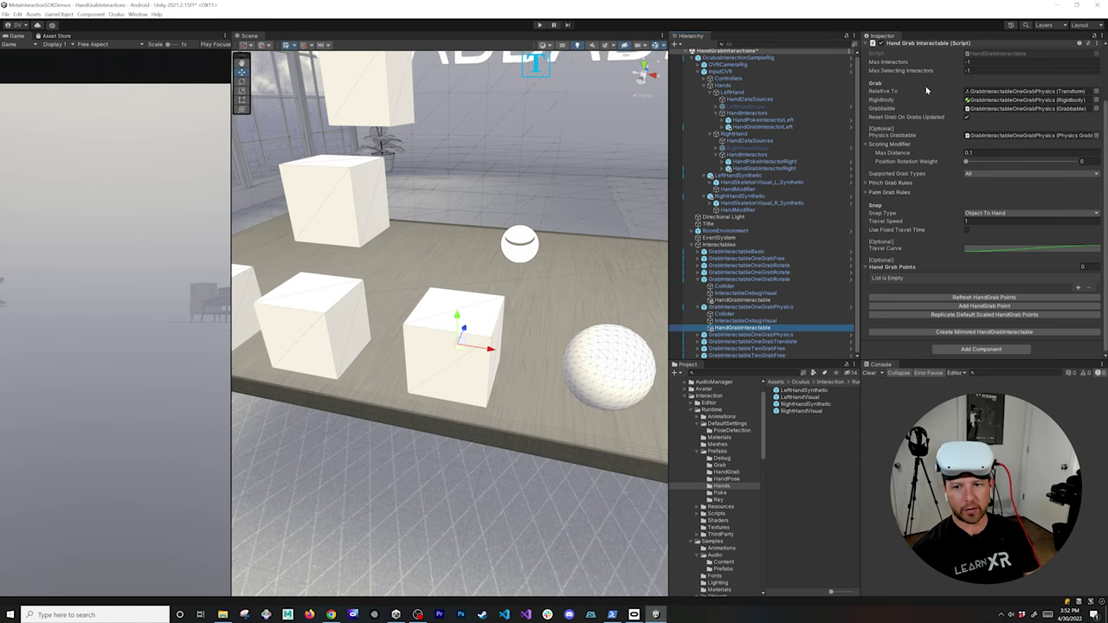
pyautogui.scroll(-5, 416, 333)
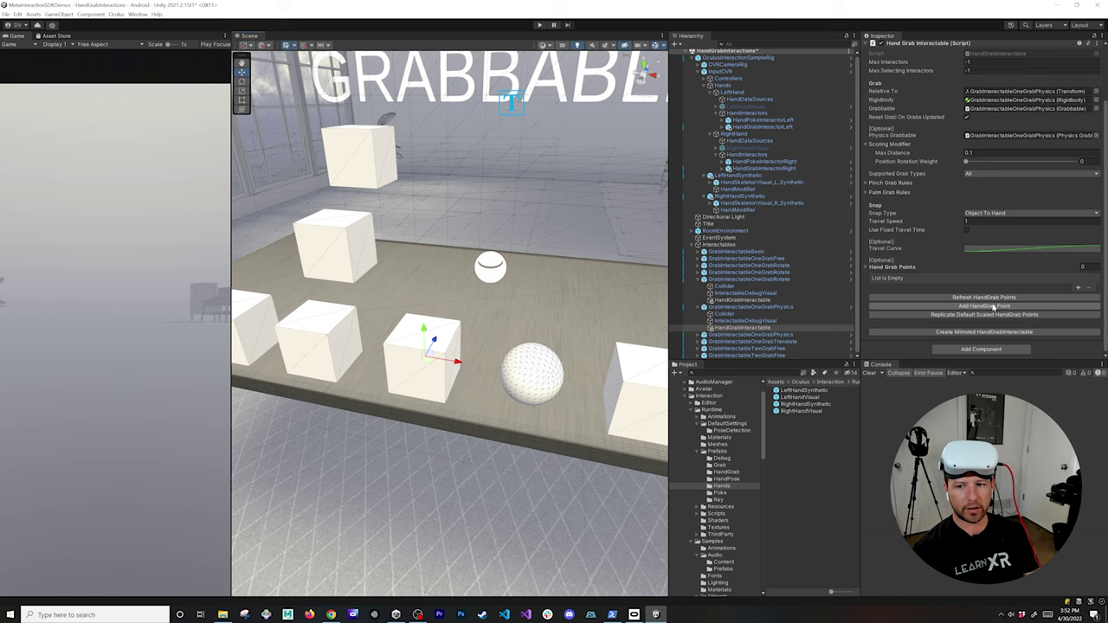
pyautogui.rightClick(734, 328)
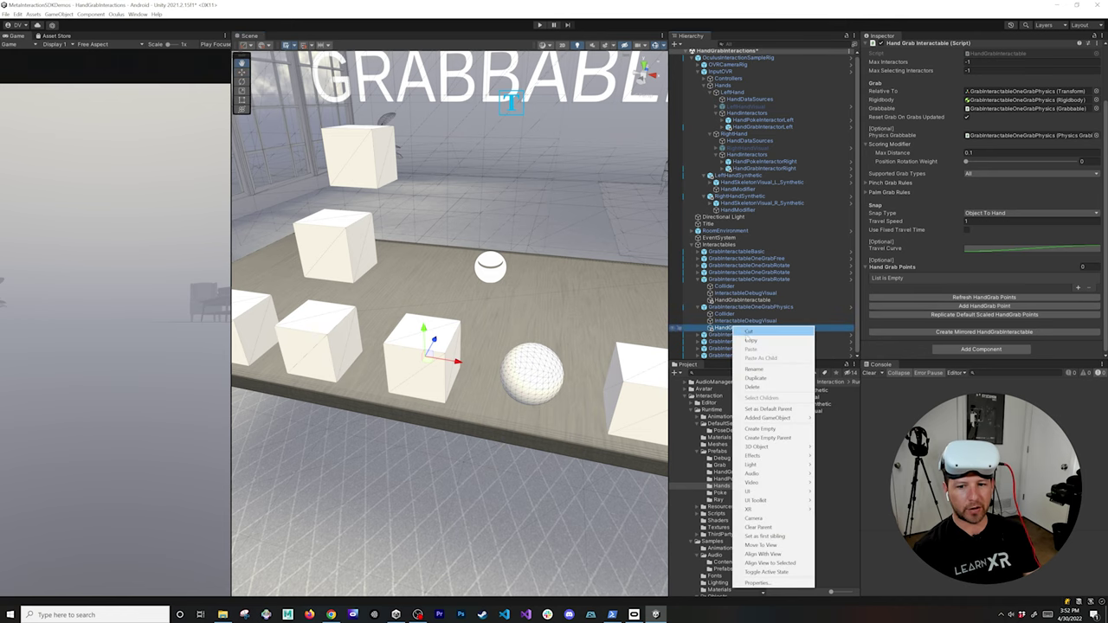
pyautogui.click(760, 428)
pyautogui.write('HandGr')
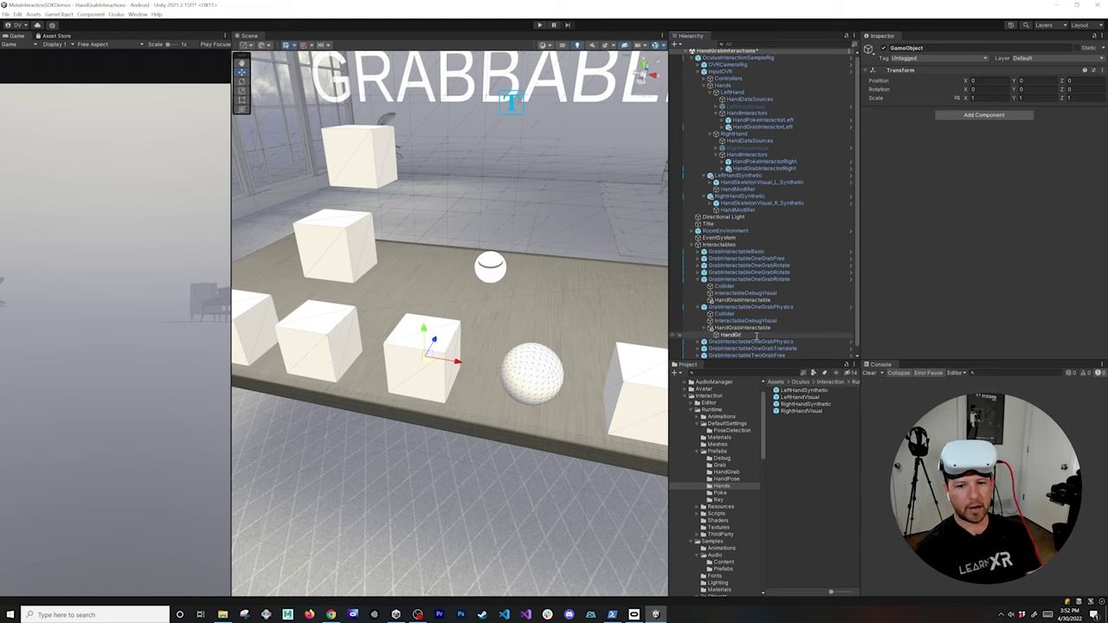
pyautogui.write('abPoint')
pyautogui.press('Return')
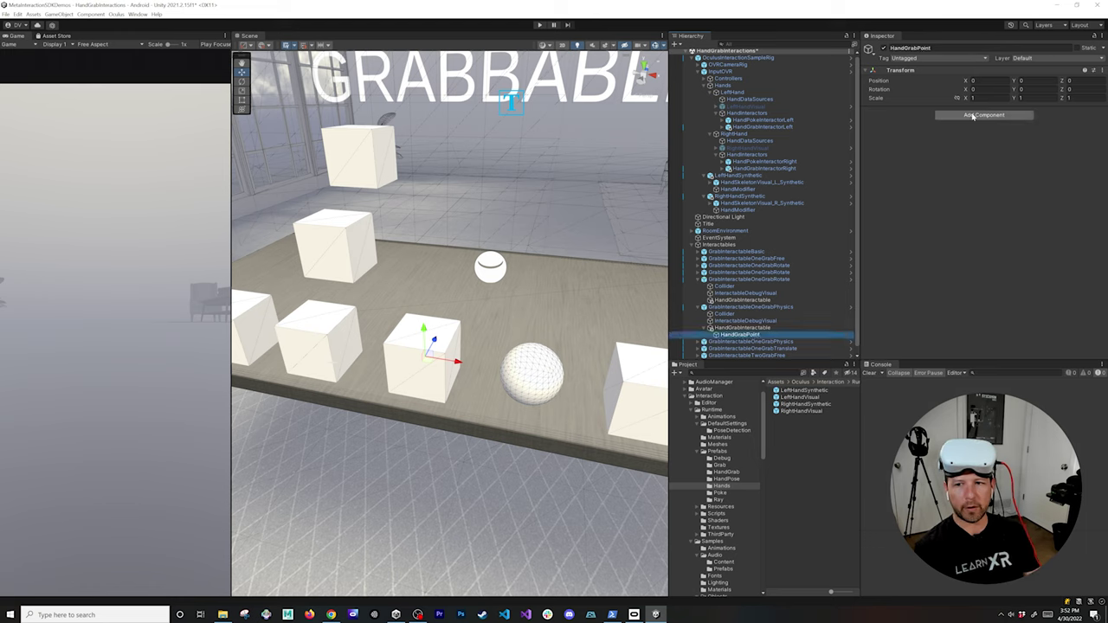
# Add the Hand Grab Point component to the HandGrabPoint object
pyautogui.click(973, 116)
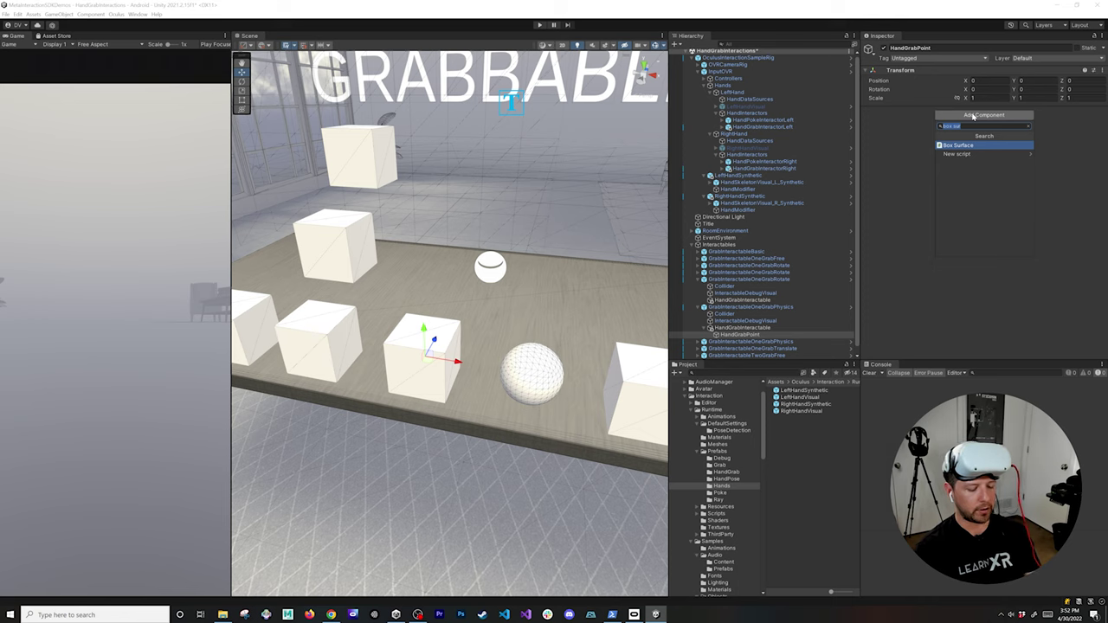
pyautogui.write('handgrab')
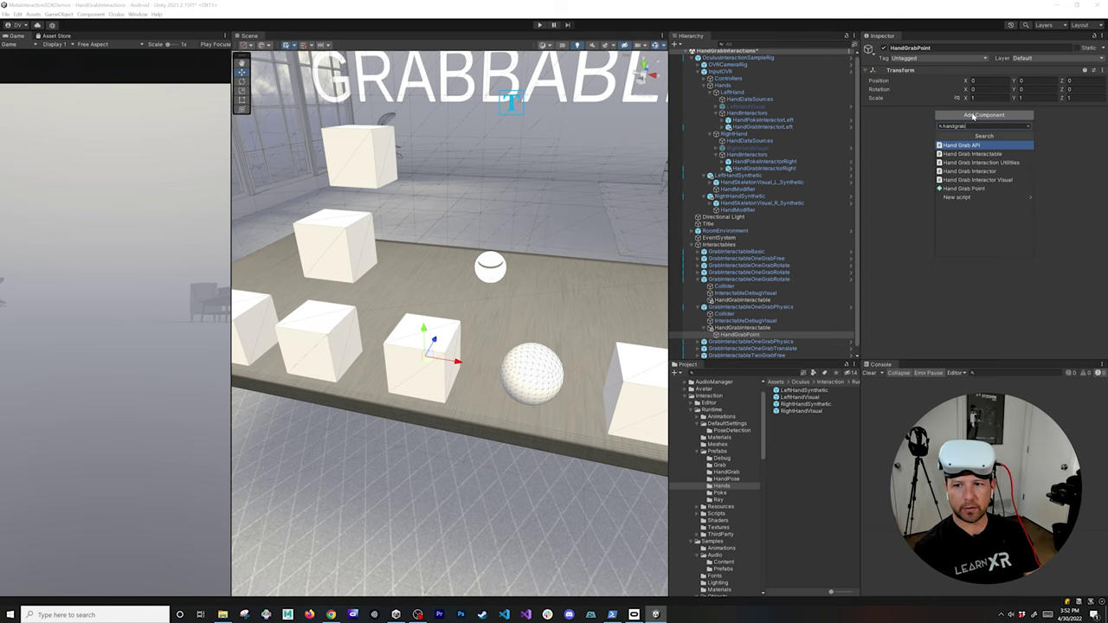
pyautogui.press('Down')
pyautogui.press('Down')
pyautogui.press('Down')
pyautogui.press('Down')
pyautogui.press('Down')
pyautogui.press('Return')
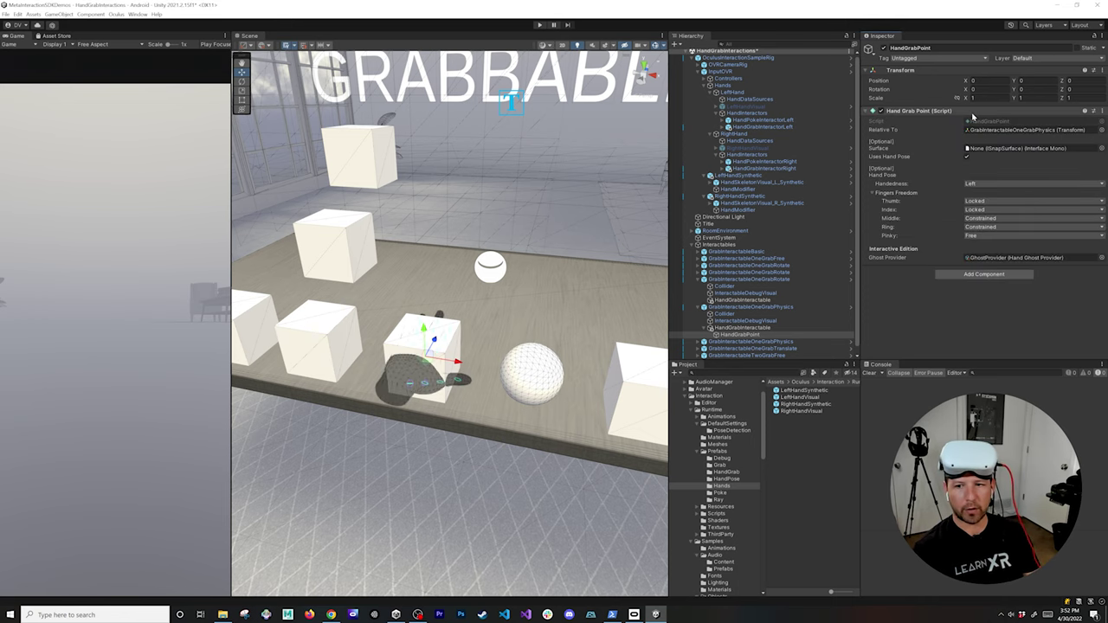
# Choose the GhostProvider asset as the Ghost Provider of the Hand Grab Point component
pyautogui.scroll(5, 443, 394)
pyautogui.keyDown('alt'); pyautogui.moveTo(443, 398); pyautogui.dragTo(466, 363); pyautogui.keyUp('alt')
pyautogui.moveTo(466, 363); pyautogui.dragTo(474, 348, button='right')
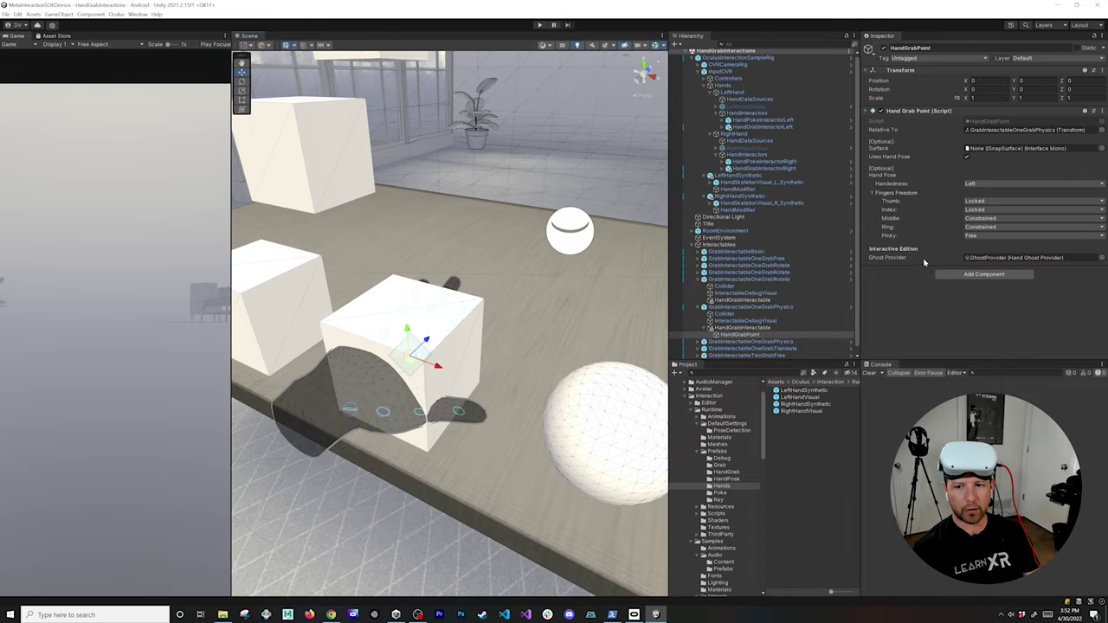
pyautogui.click(1101, 258)
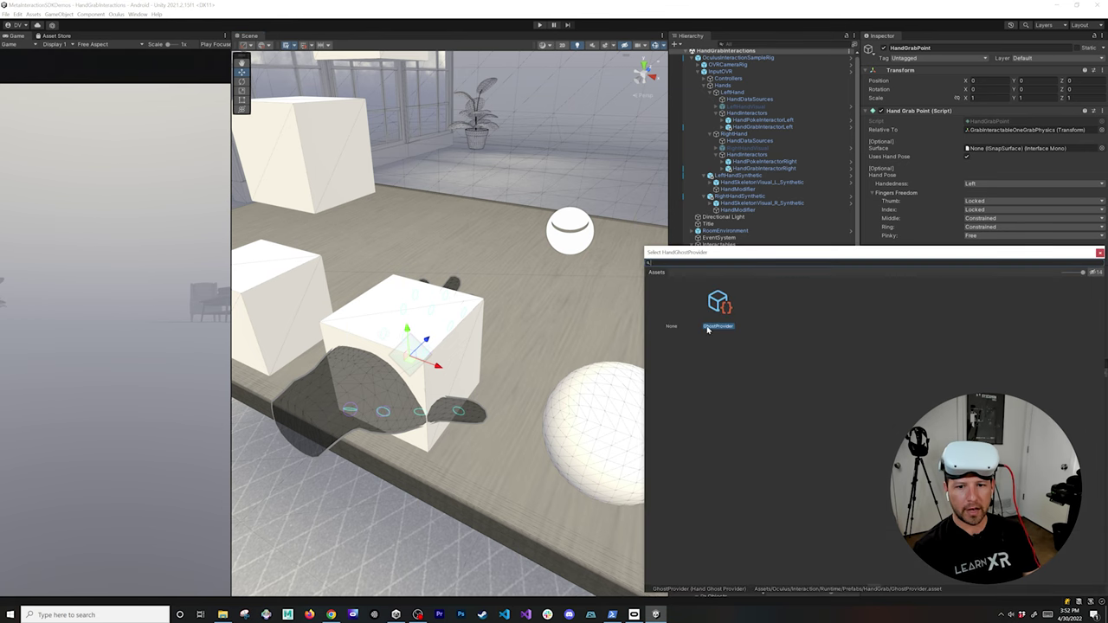
pyautogui.doubleClick(718, 303)
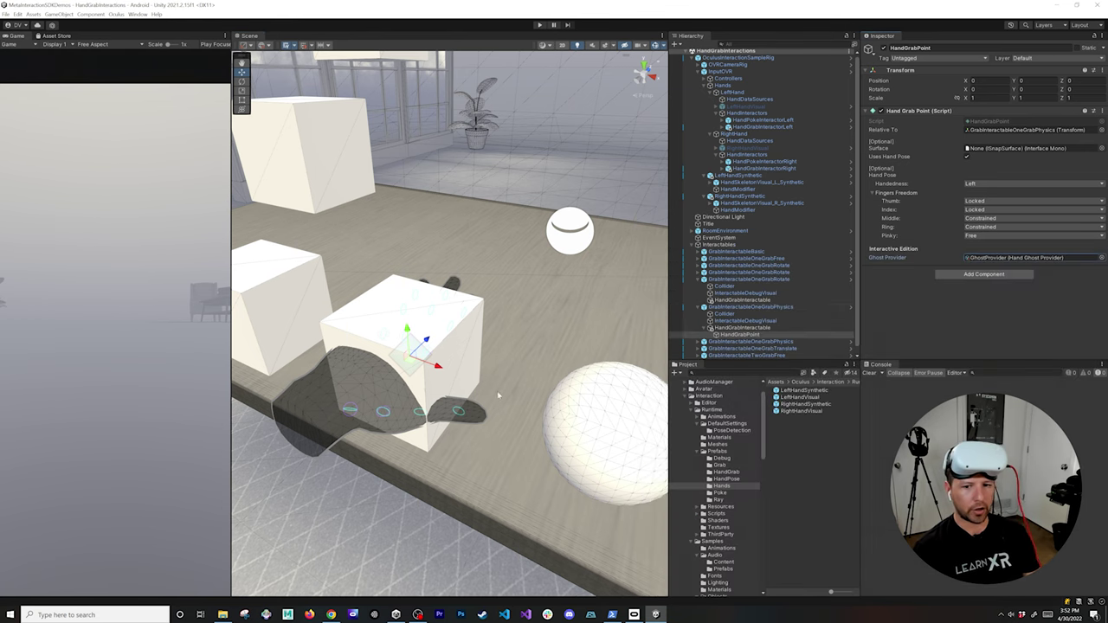
# Add an element to the Hand Grab Points list of the parent HandGrabInteractable and assign HandGrabPoint to it
pyautogui.scroll(4, 498, 395)
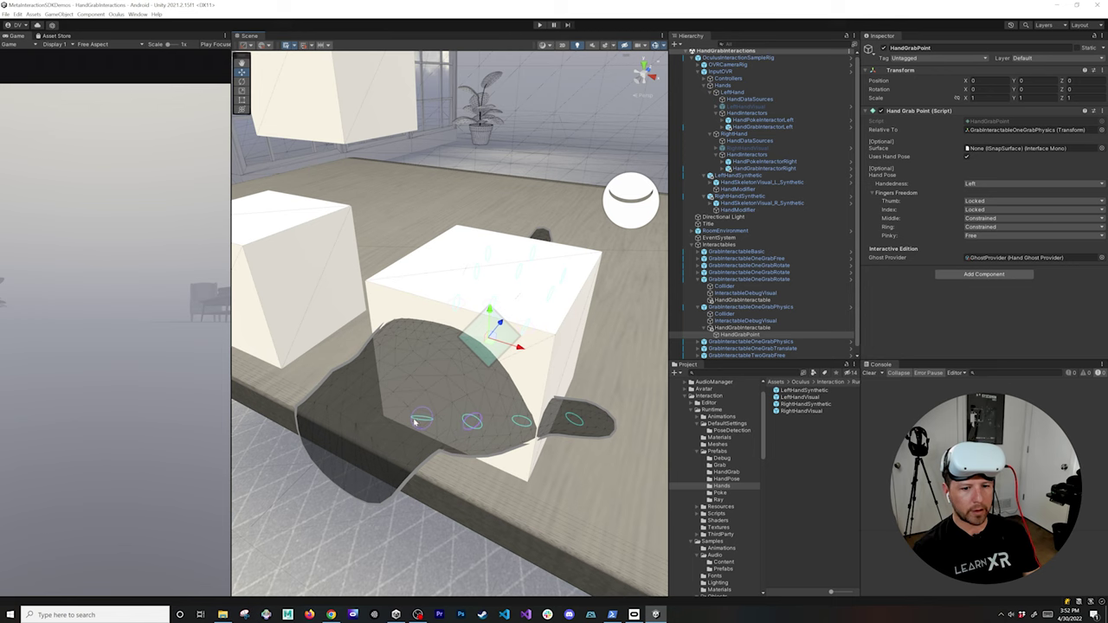
pyautogui.keyDown('alt'); pyautogui.moveTo(500, 409); pyautogui.dragTo(467, 372); pyautogui.keyUp('alt')
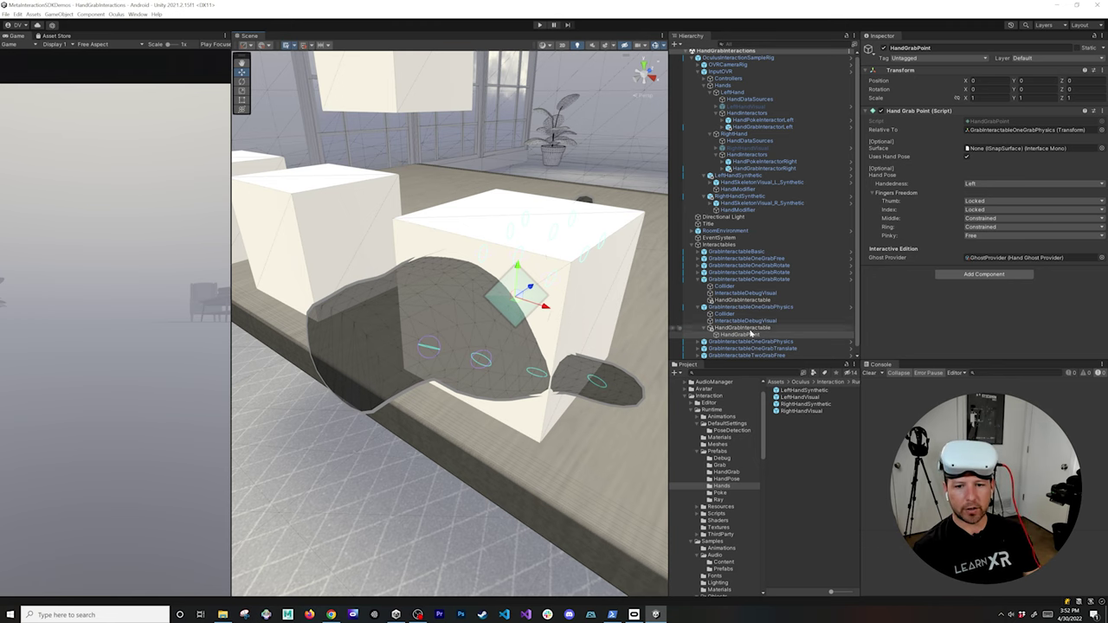
pyautogui.scroll(-5, 619, 297)
pyautogui.keyDown('alt'); pyautogui.moveTo(611, 299); pyautogui.dragTo(490, 345); pyautogui.keyUp('alt')
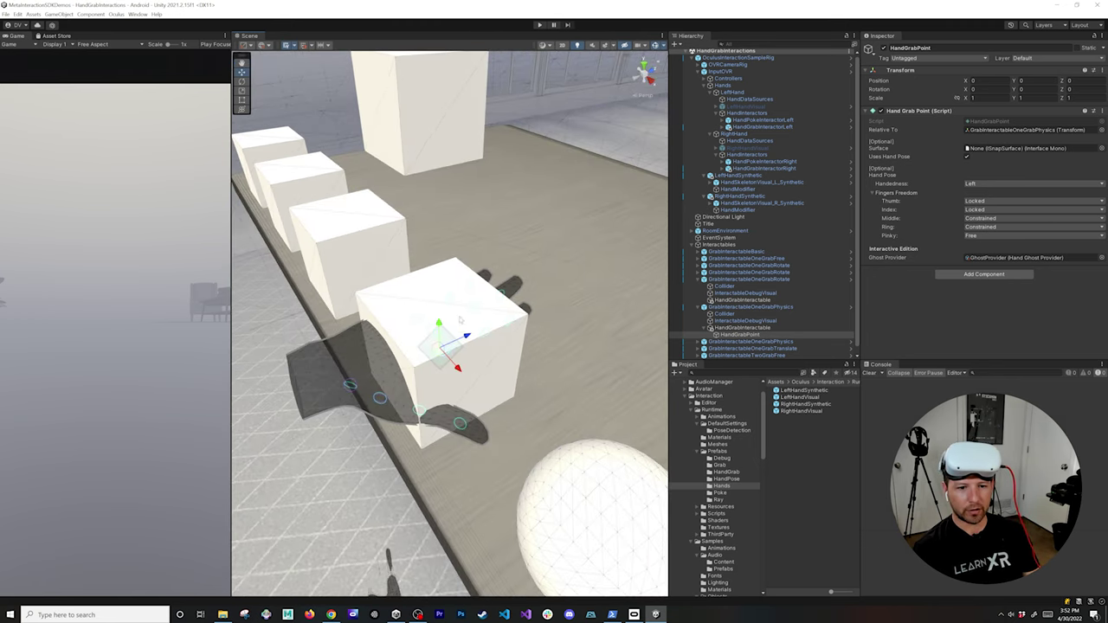
pyautogui.scroll(2, 433, 320)
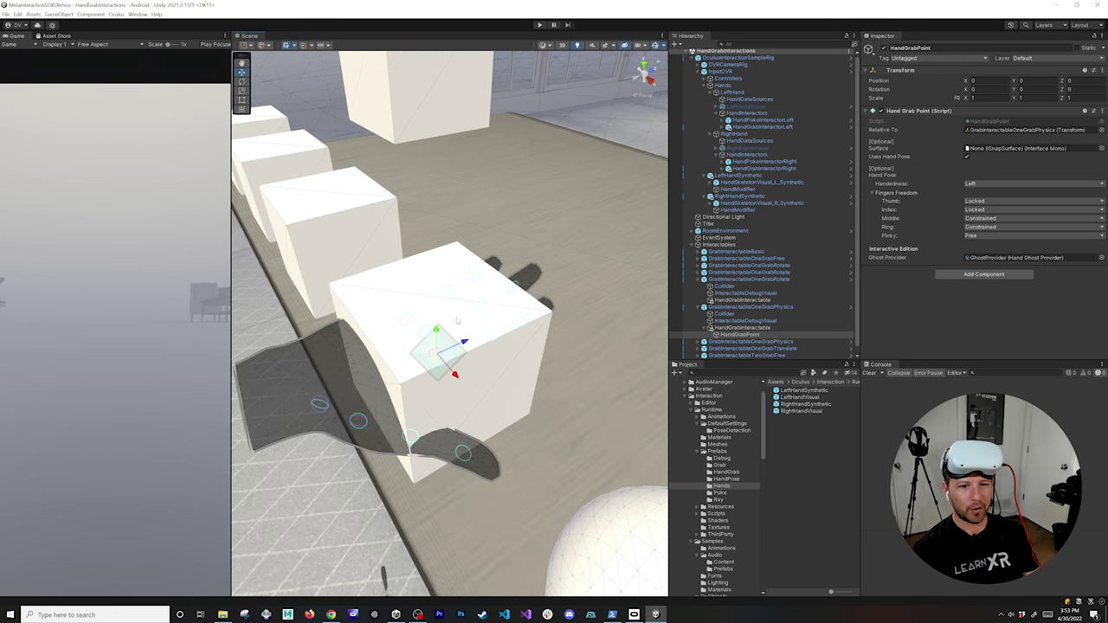
pyautogui.click(760, 329)
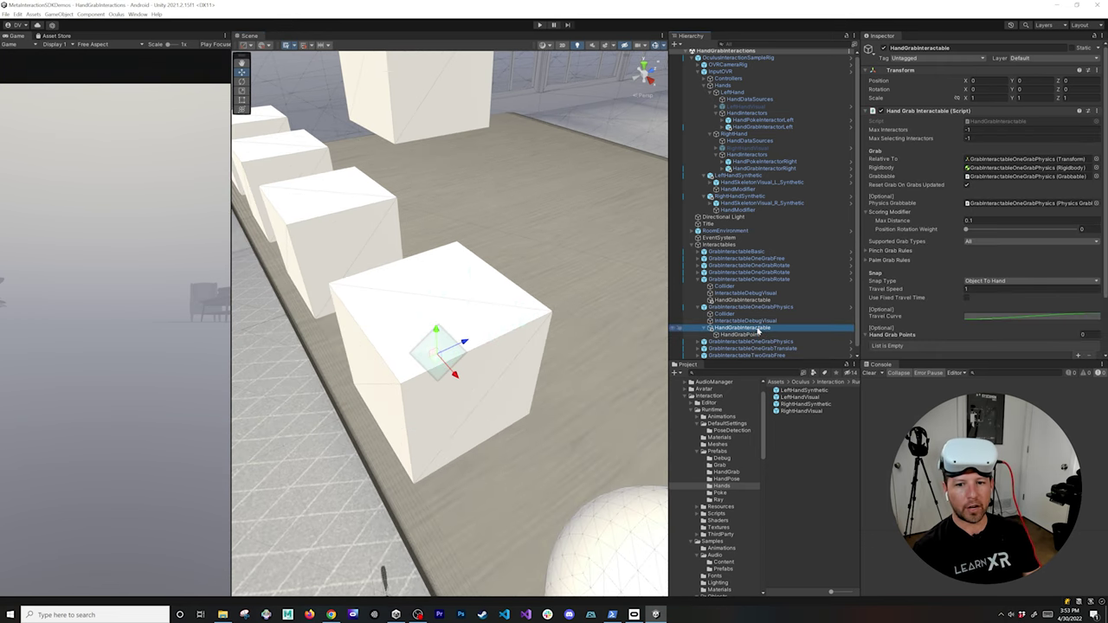
pyautogui.scroll(-3, 975, 279)
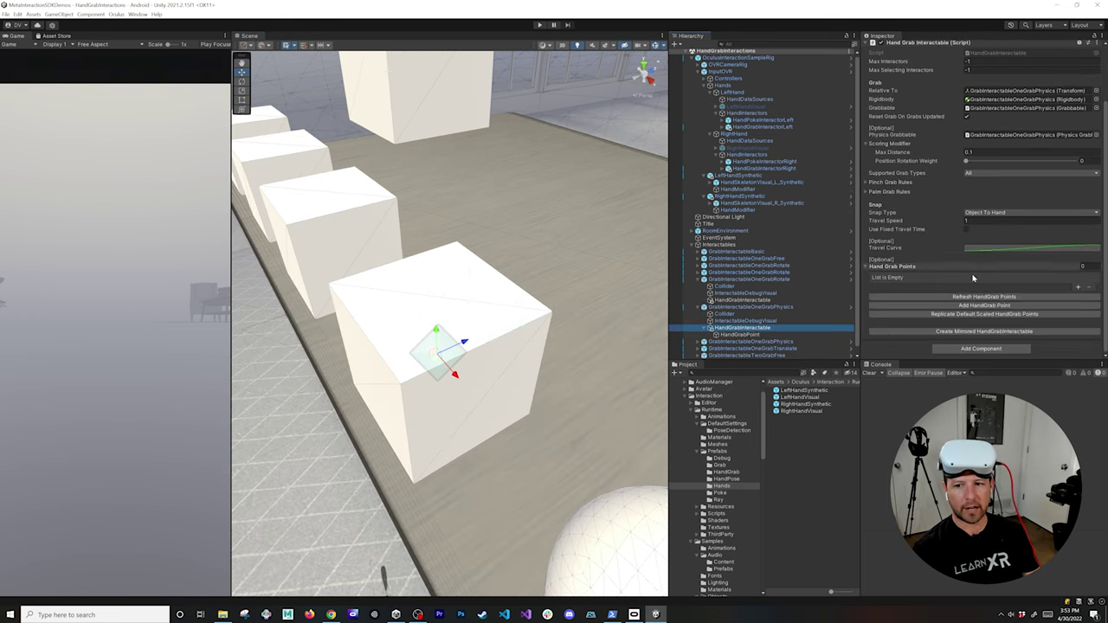
pyautogui.click(1078, 288)
pyautogui.moveTo(736, 335); pyautogui.dragTo(1022, 279)
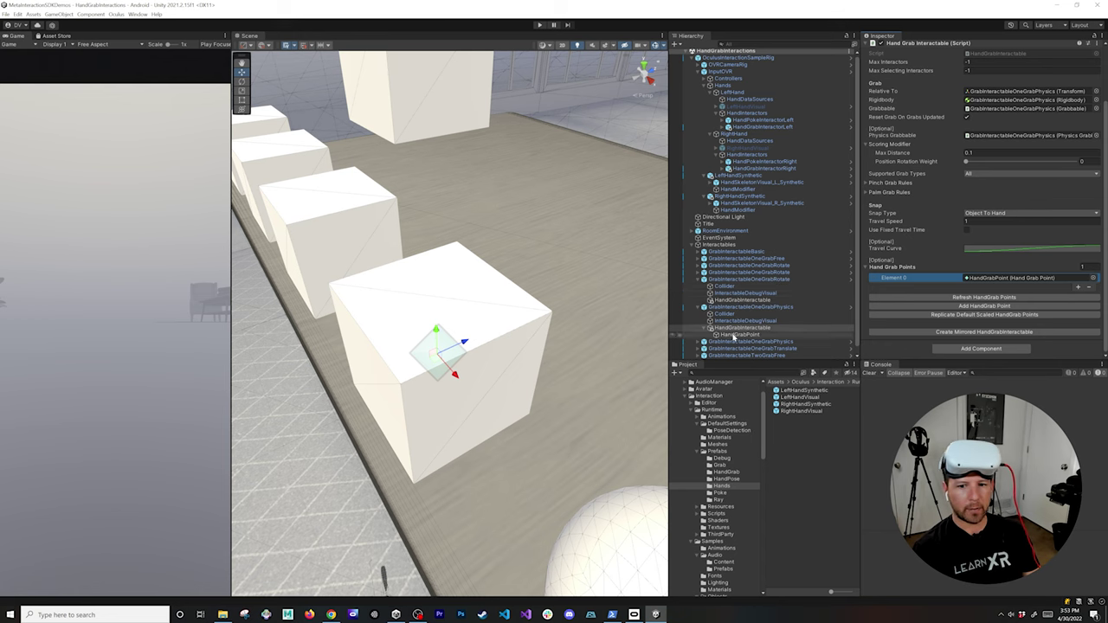
# Add a Box Surface component to HandGrabPoint and save the scene
pyautogui.click(734, 335)
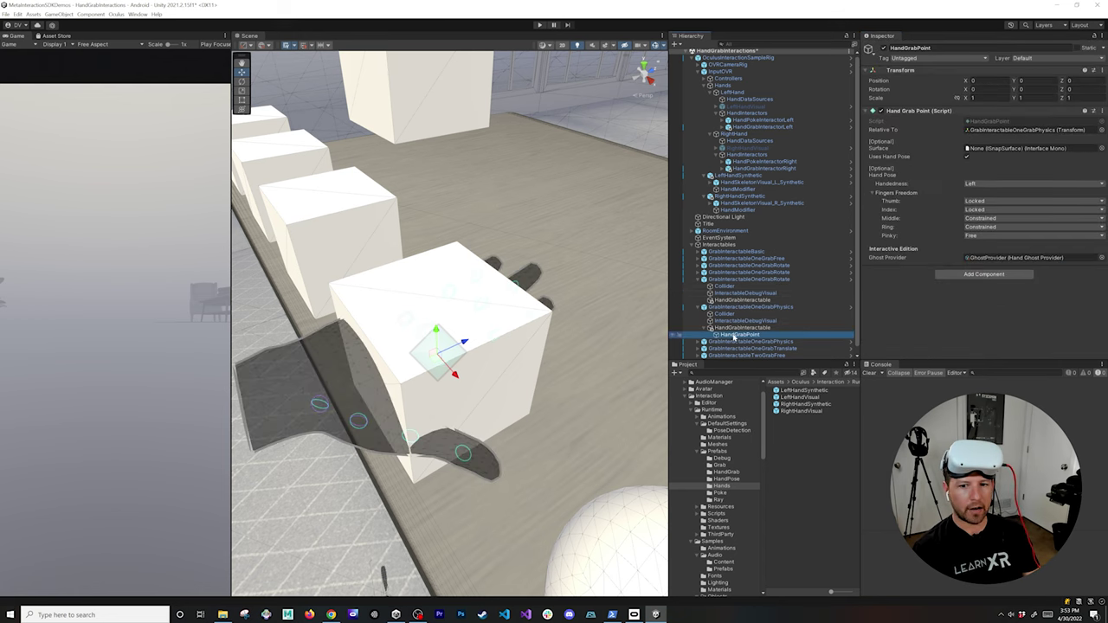
pyautogui.click(953, 275)
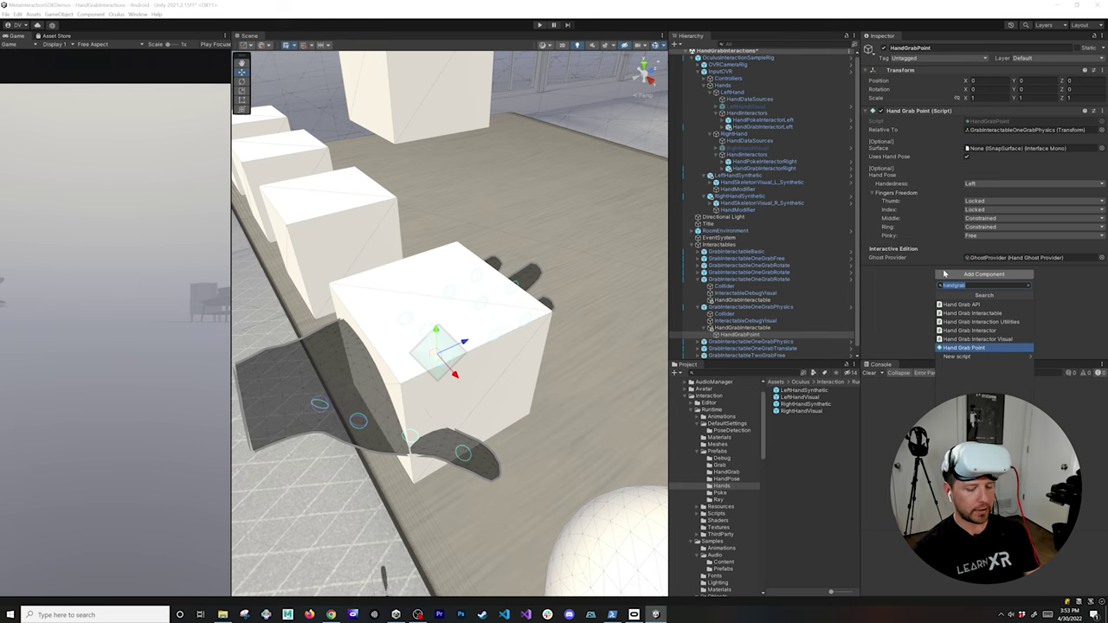
pyautogui.write('boxsurf')
pyautogui.press('Down')
pyautogui.press('Return')
pyautogui.hotkey('ctrl', 's')
# Set the HandGrabPoint position to Y 0.05 and Z -0.05
pyautogui.keyDown('alt'); pyautogui.moveTo(573, 381); pyautogui.dragTo(502, 390); pyautogui.keyUp('alt')
pyautogui.moveTo(502, 390); pyautogui.dragTo(499, 336, button='right')
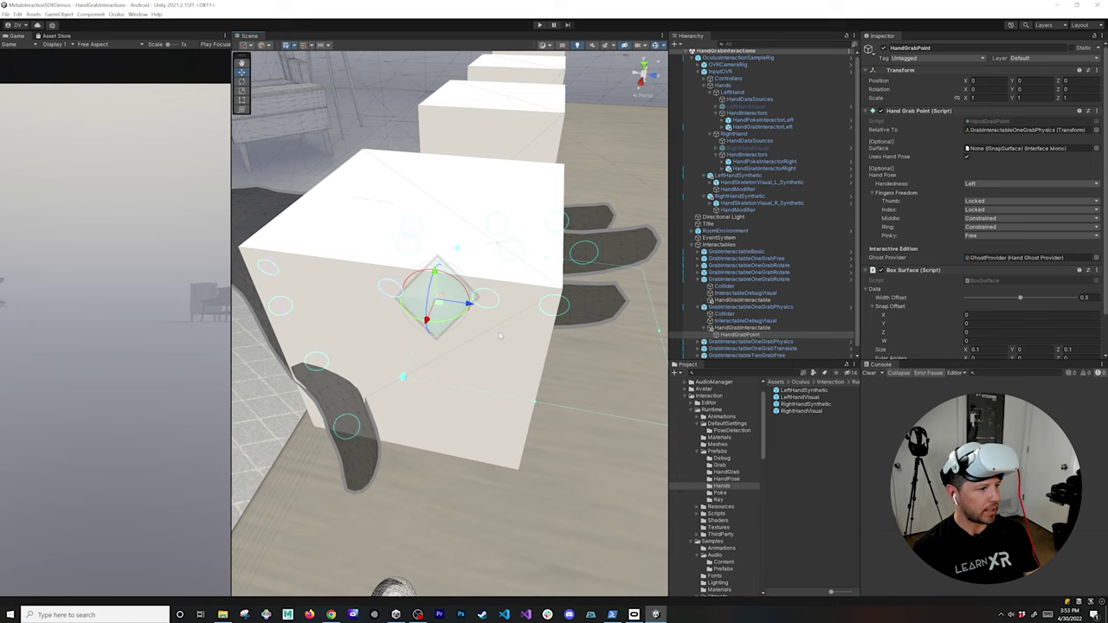
pyautogui.click(1031, 83)
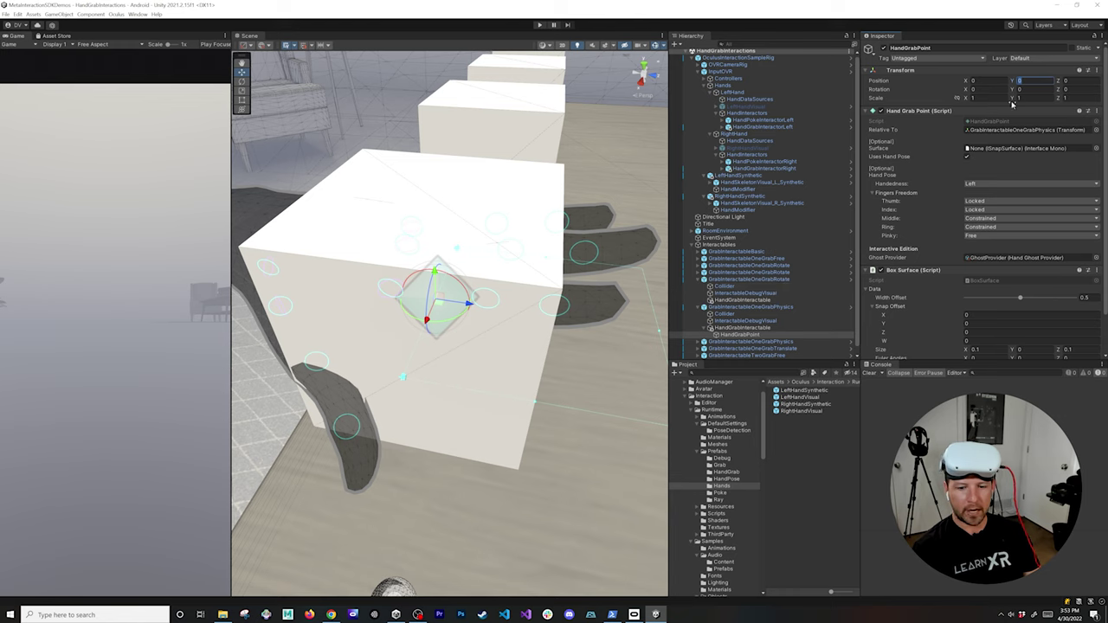
pyautogui.scroll(-1, 900, 327)
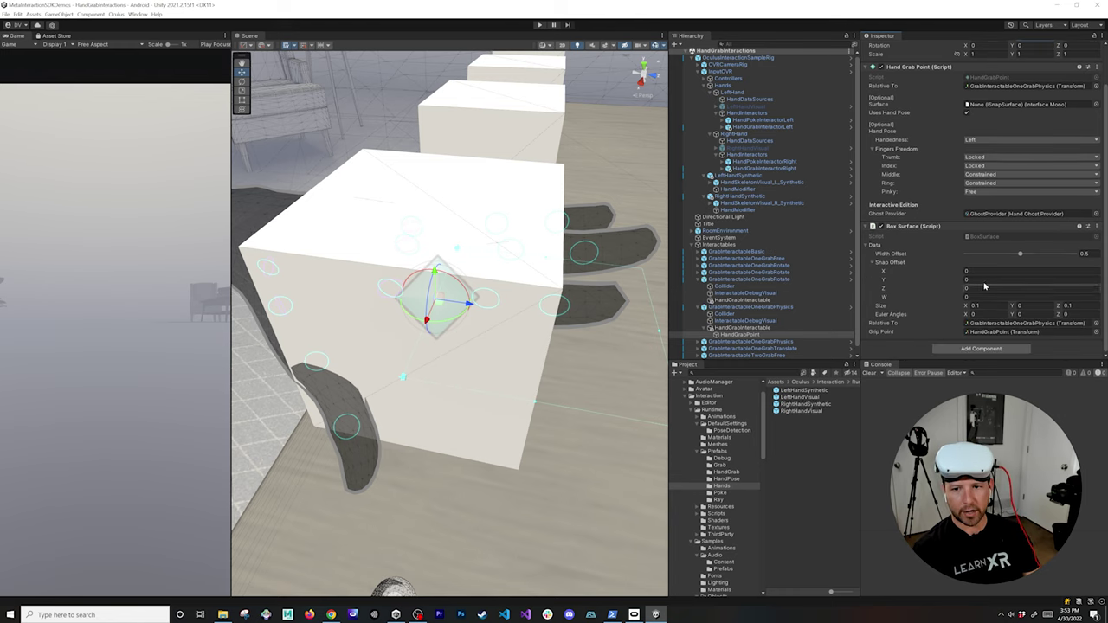
pyautogui.scroll(1, 992, 275)
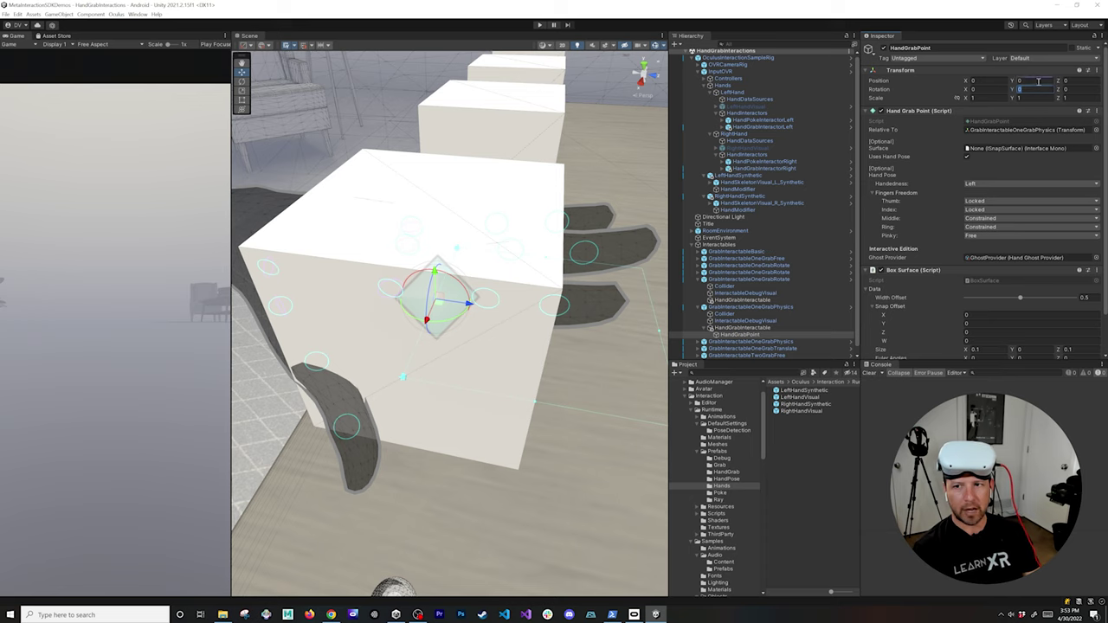
pyautogui.press('Tab')
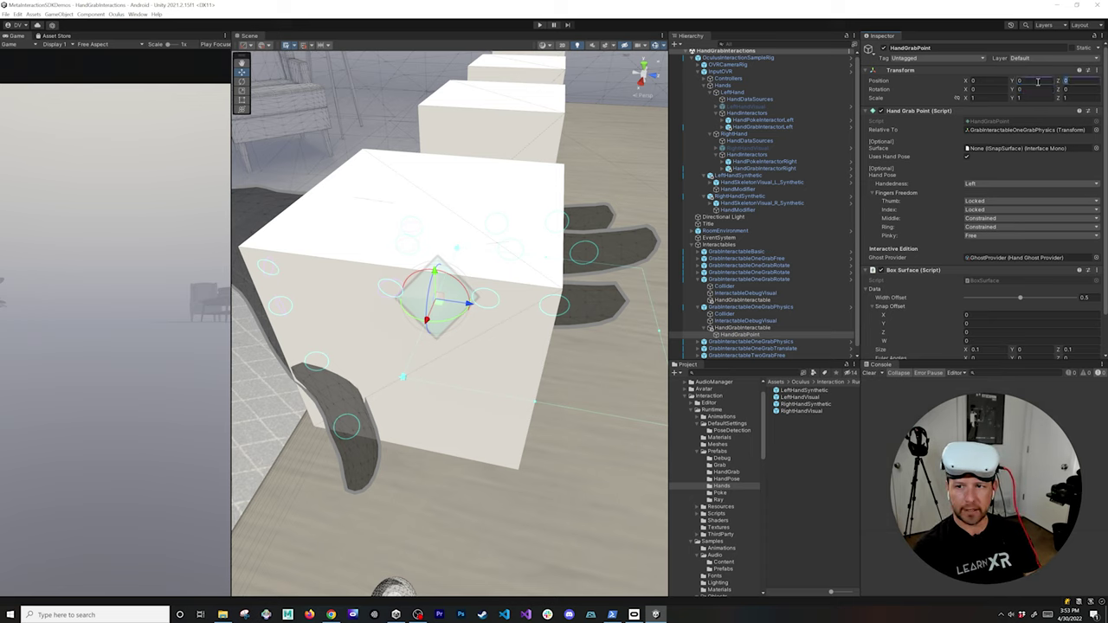
pyautogui.click(1038, 80)
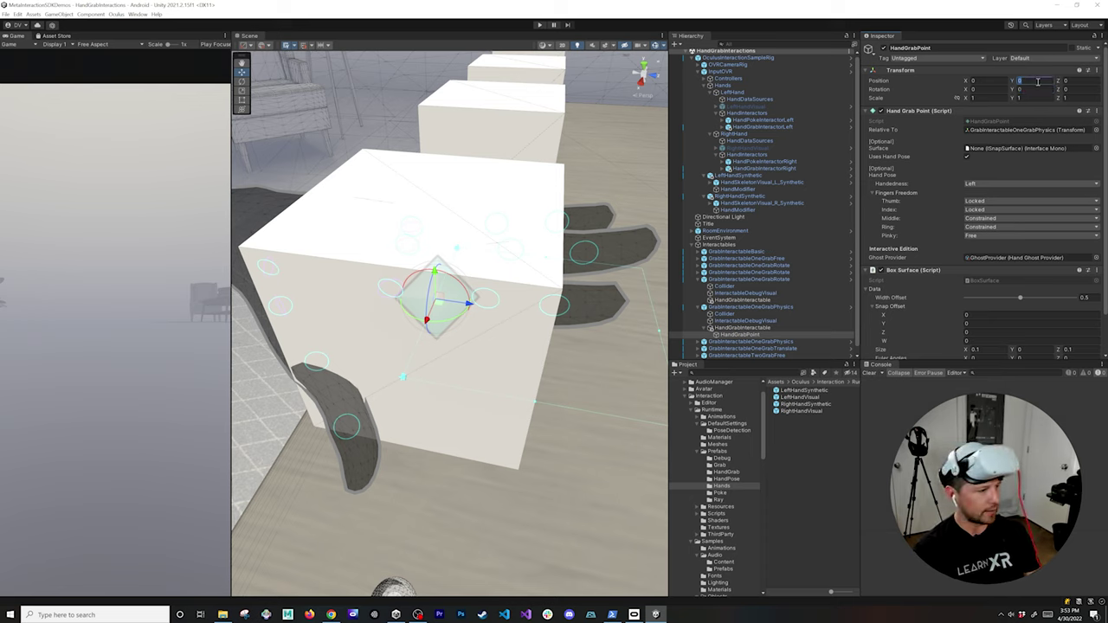
pyautogui.write('0.05')
pyautogui.press('Tab')
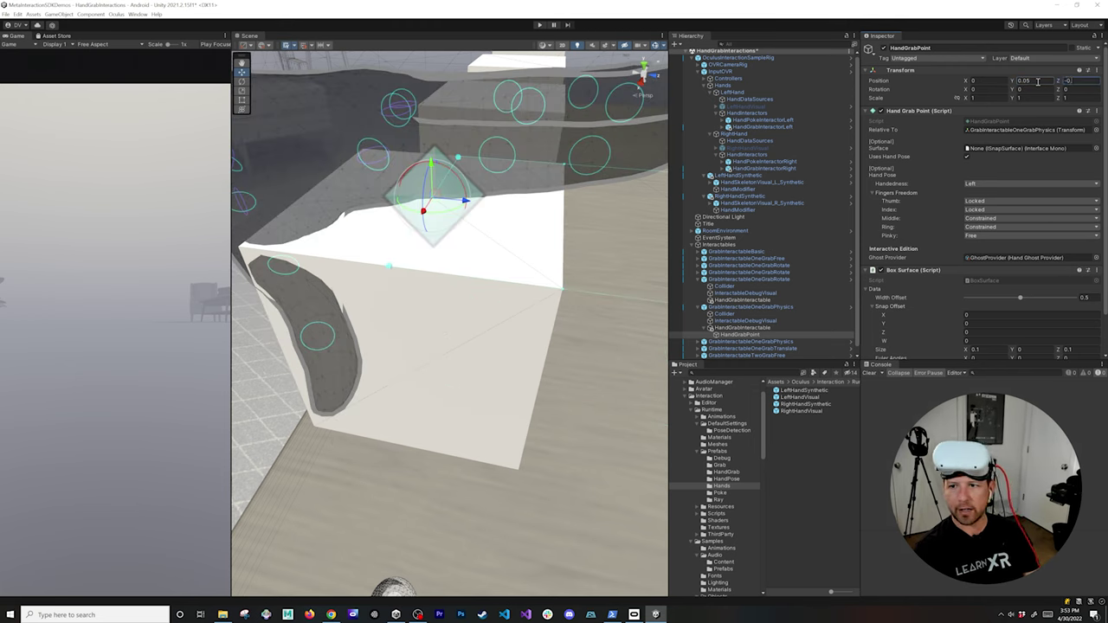
pyautogui.write('-0.0')
pyautogui.write('5')
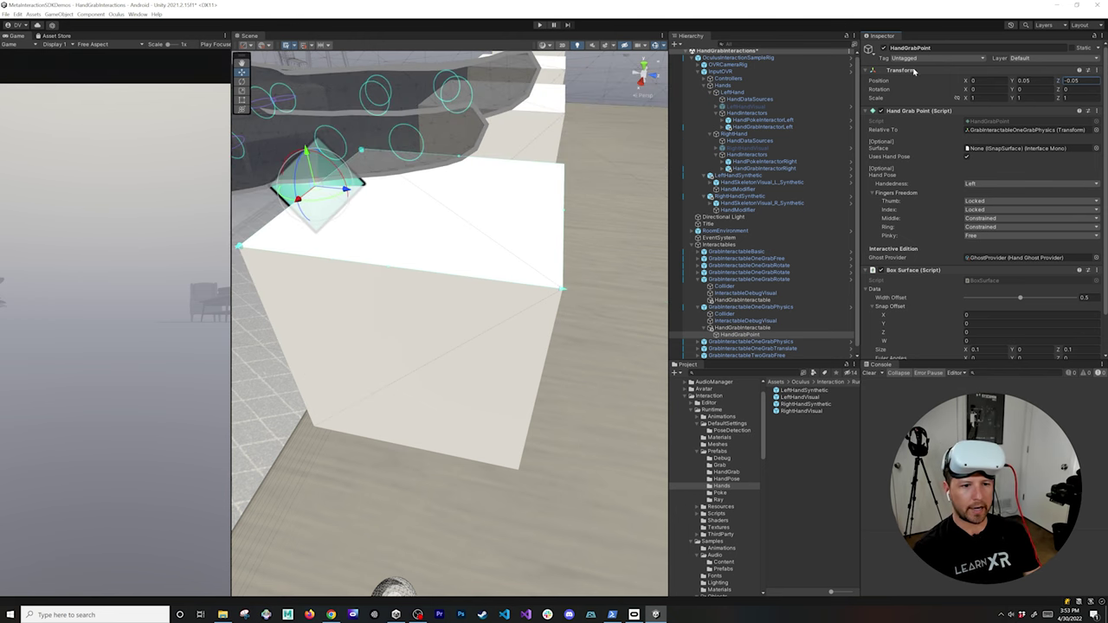
# Assign HandGrabPoint's own Box Surface component to the Surface reference of its Hand Grab Point component
pyautogui.keyDown('alt'); pyautogui.moveTo(450, 329); pyautogui.dragTo(523, 376); pyautogui.keyUp('alt')
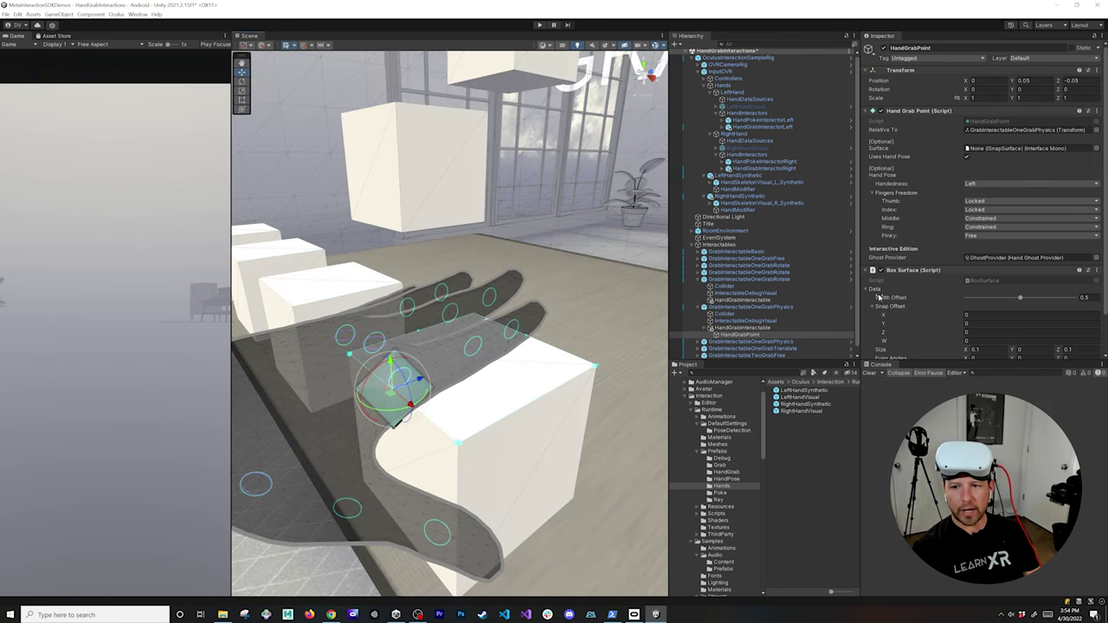
pyautogui.scroll(-2, 946, 273)
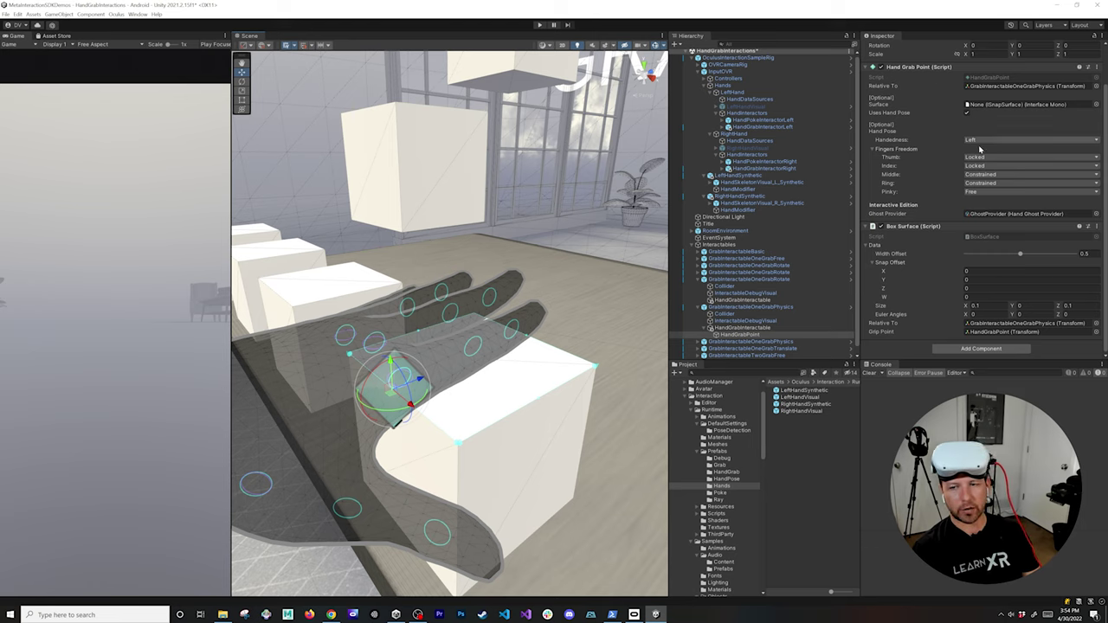
pyautogui.scroll(1, 980, 149)
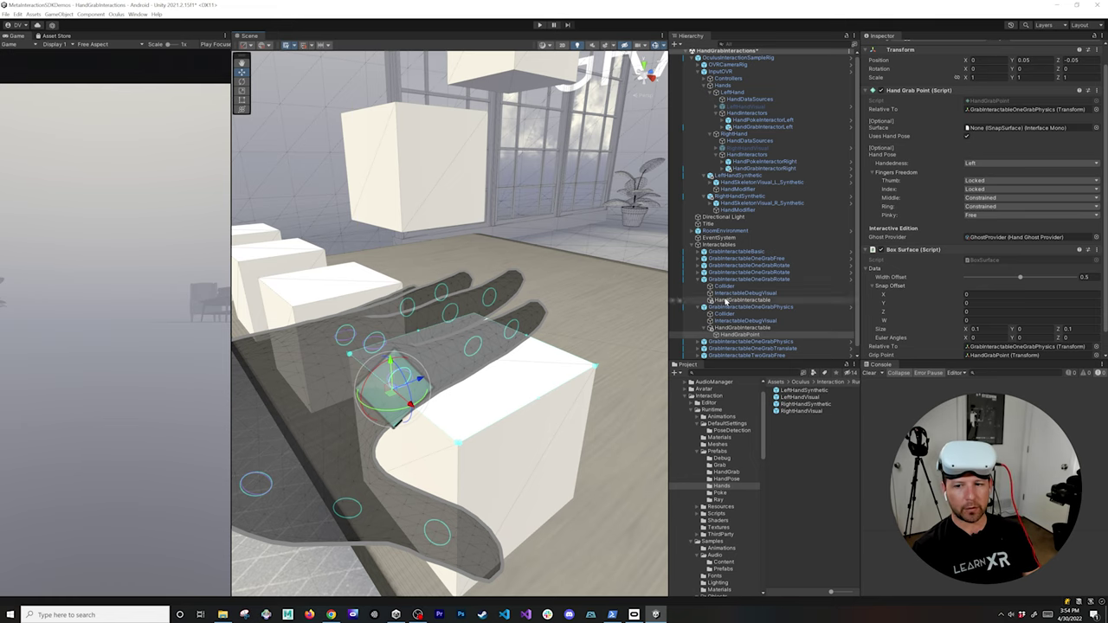
pyautogui.scroll(-3, 545, 344)
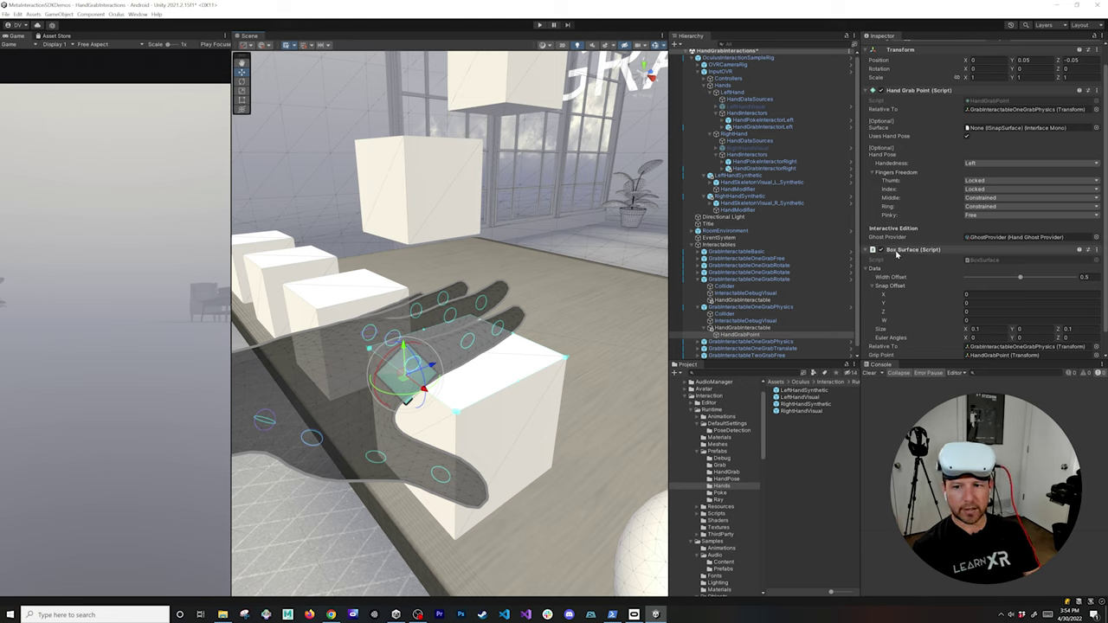
pyautogui.moveTo(899, 253); pyautogui.dragTo(996, 130)
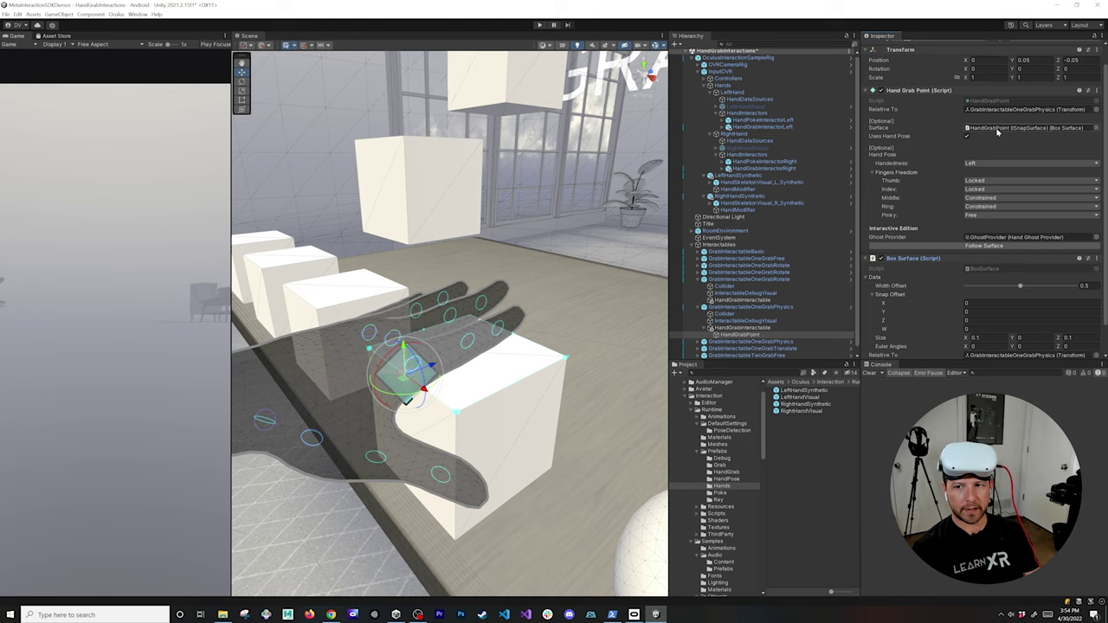
# Switch HandGrabPoint's interactive edition between Follow Surface and Edit fingers and preview how the left ghost hand follows the cube's box surface
pyautogui.click(953, 248)
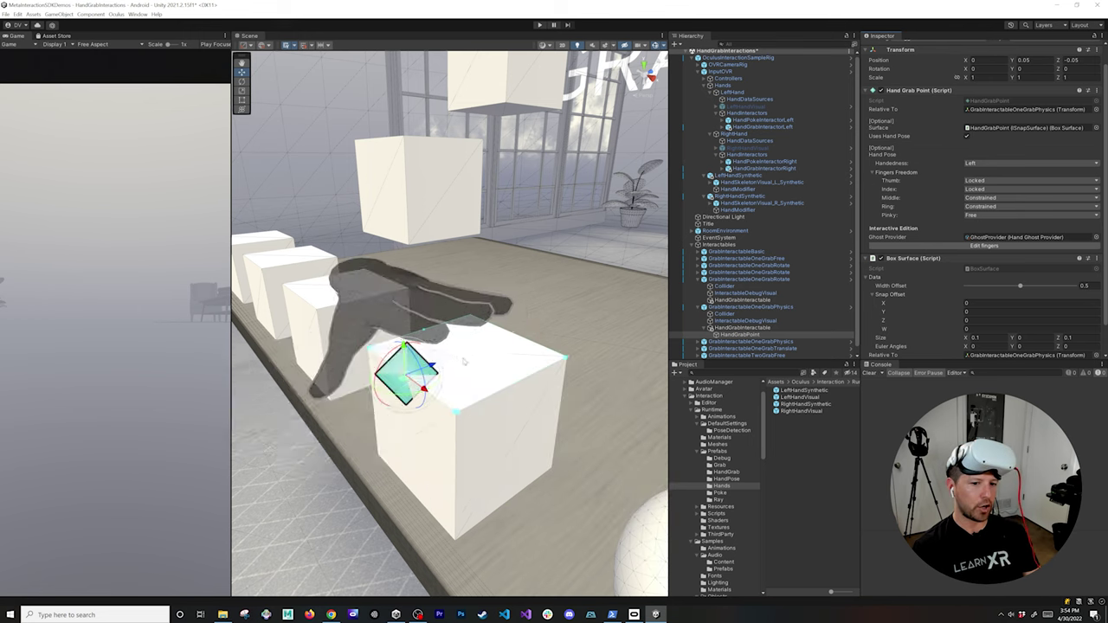
pyautogui.scroll(-3, 473, 384)
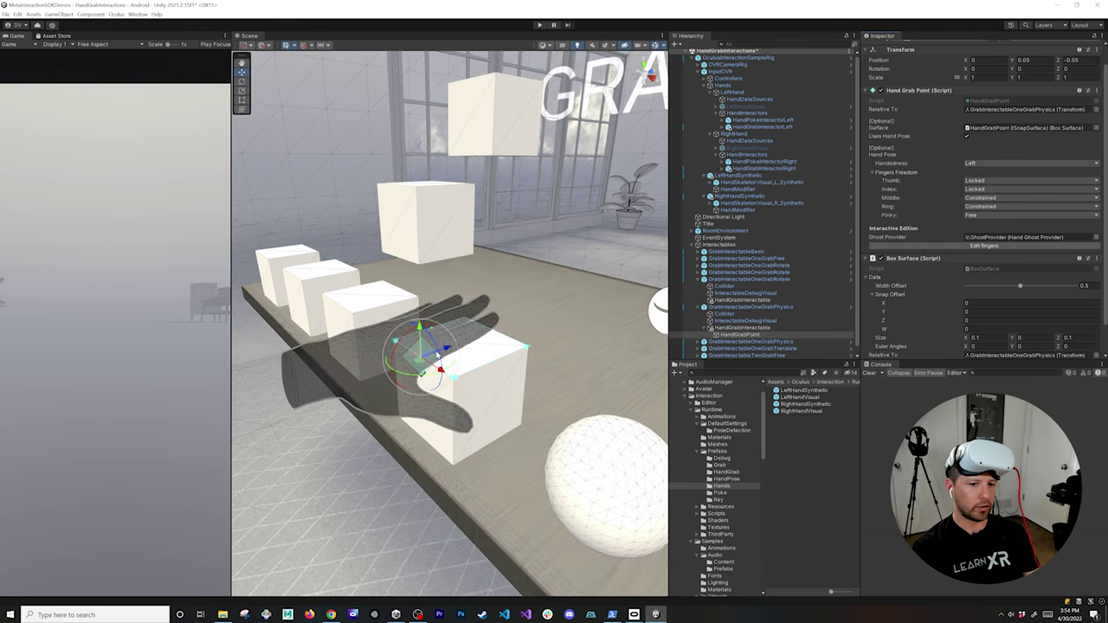
pyautogui.scroll(2, 444, 348)
pyautogui.scroll(2, 445, 347)
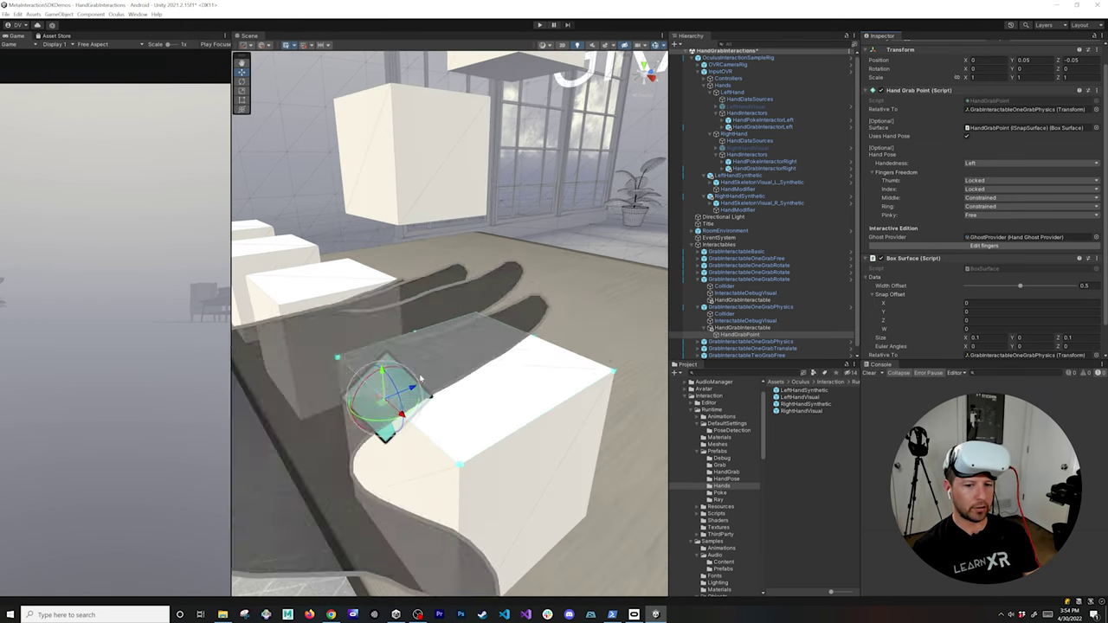
pyautogui.click(932, 247)
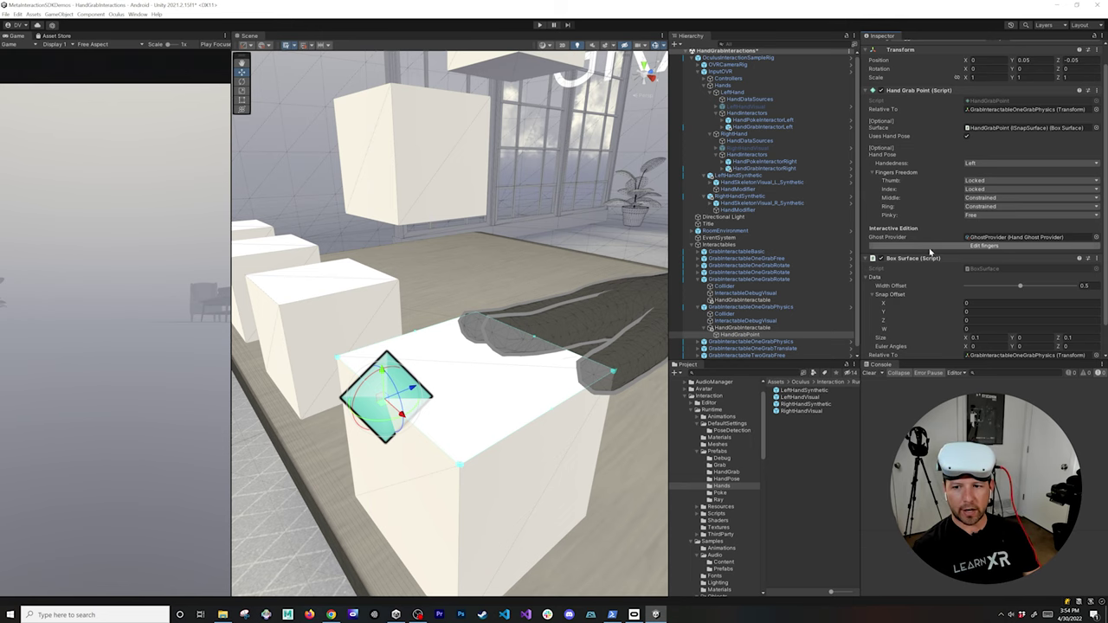
pyautogui.keyDown('alt'); pyautogui.moveTo(451, 363); pyautogui.dragTo(523, 372); pyautogui.keyUp('alt')
pyautogui.click(984, 246)
pyautogui.scroll(-5, 389, 414)
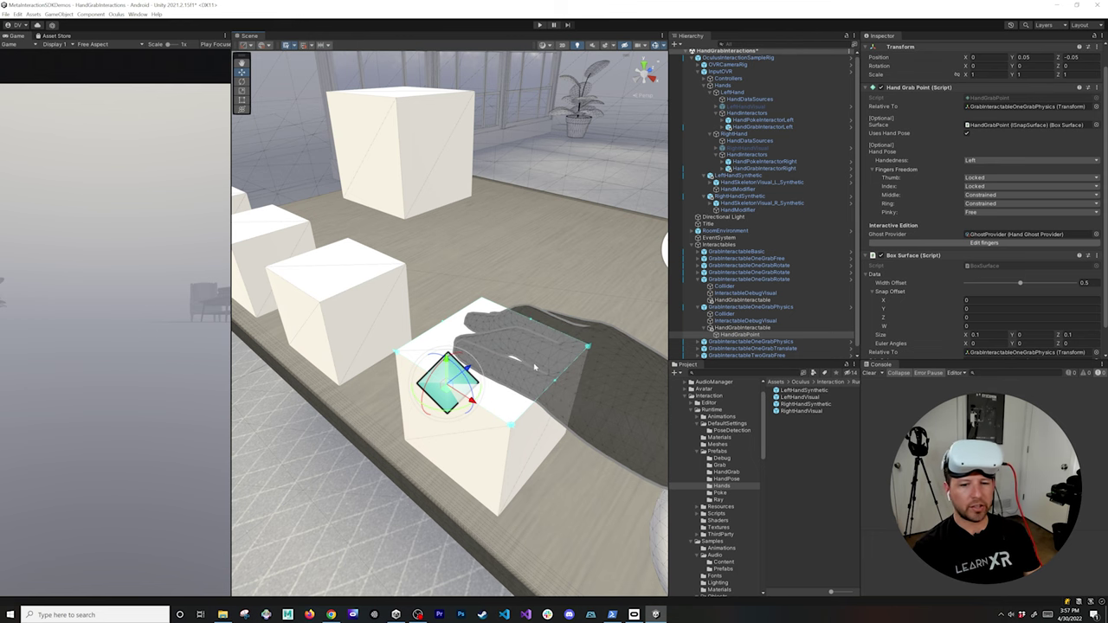
pyautogui.keyDown('alt'); pyautogui.moveTo(524, 370); pyautogui.dragTo(425, 397); pyautogui.keyUp('alt')
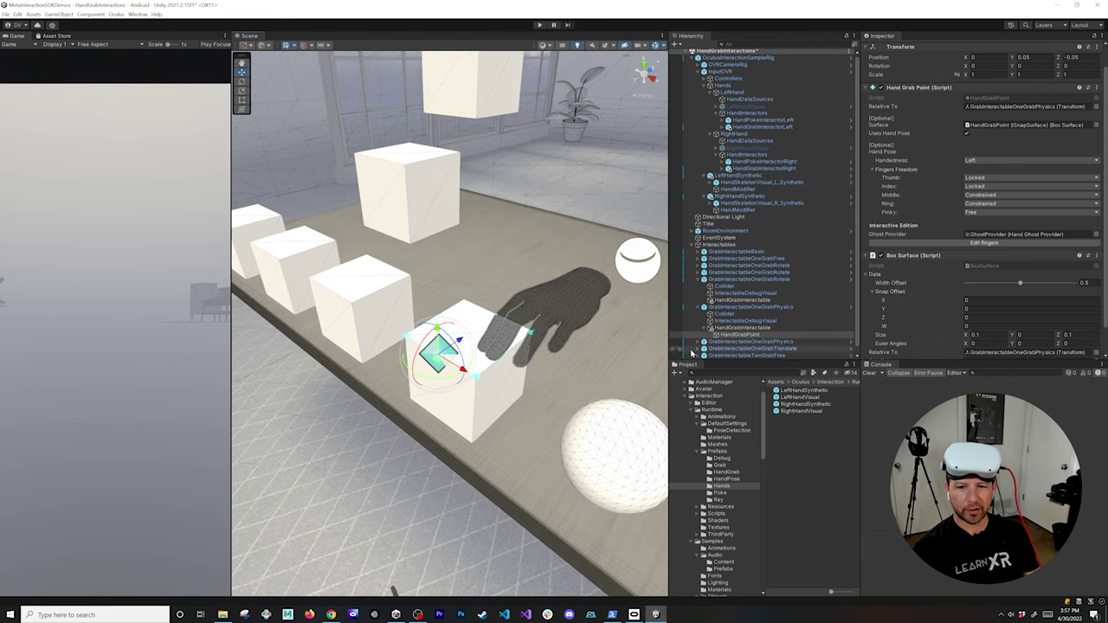
# Create a mirrored HandGrabInteractable from the cube's HandGrabInteractable under GrabInteractableOneGrabPhysics
pyautogui.click(743, 328)
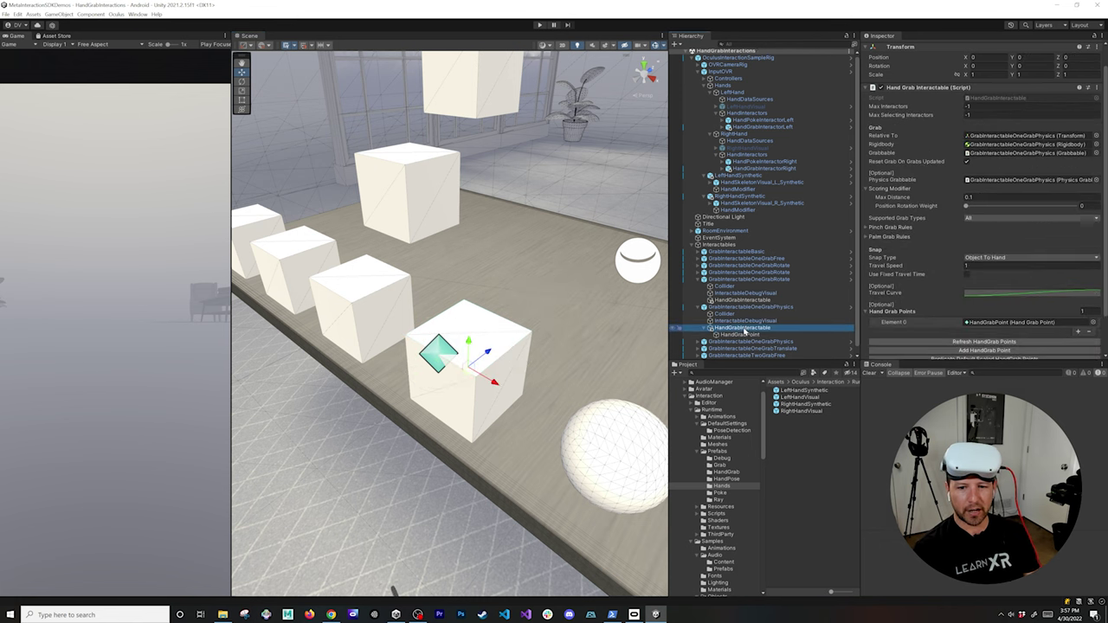
pyautogui.scroll(-1, 741, 329)
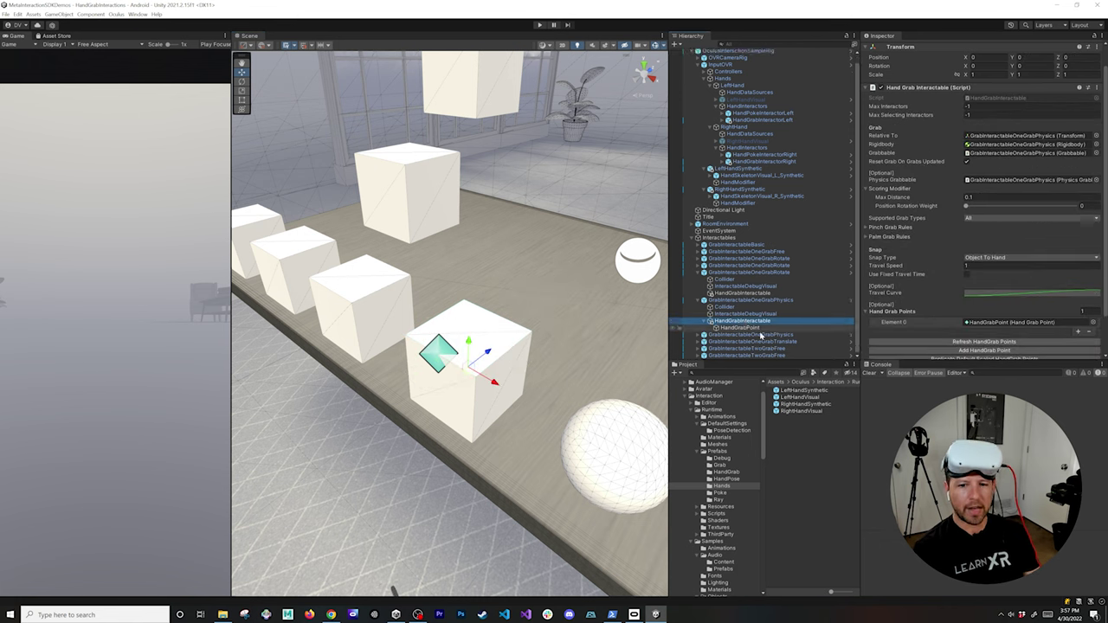
pyautogui.scroll(-2, 935, 333)
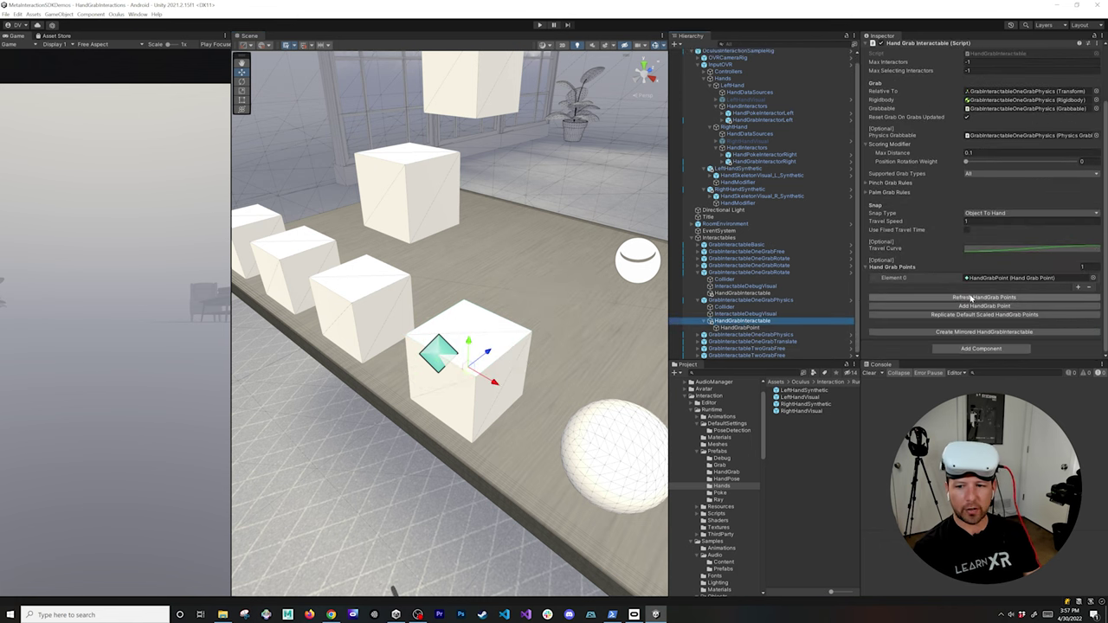
pyautogui.click(937, 334)
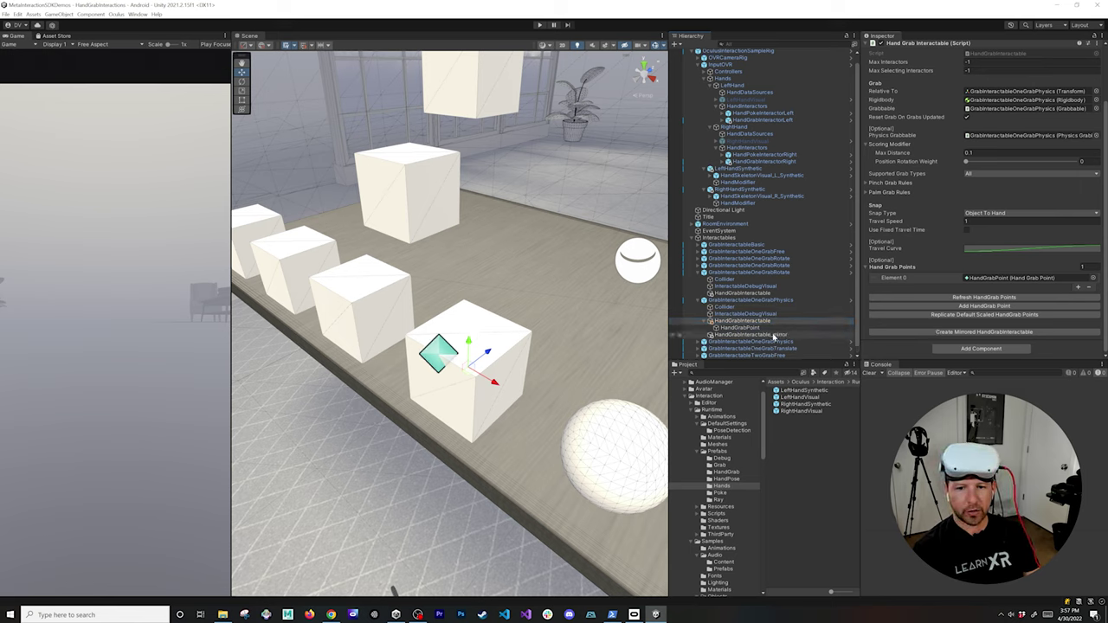
# Set the Pinky finger freedom of HandGrabInteractable_mirror to Constrained
pyautogui.click(762, 335)
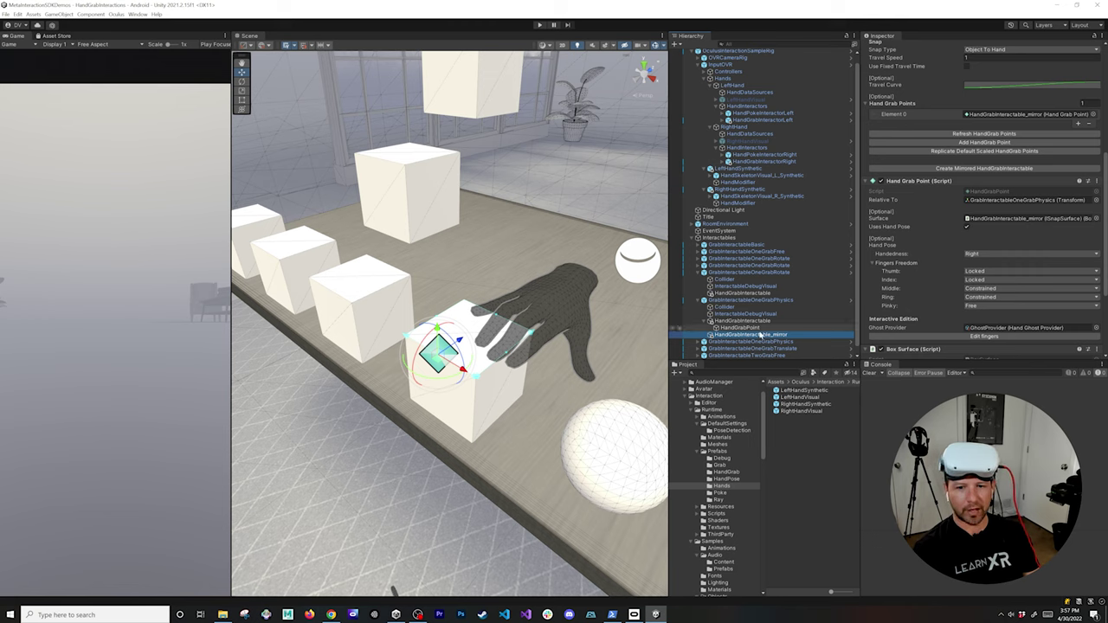
pyautogui.click(740, 321)
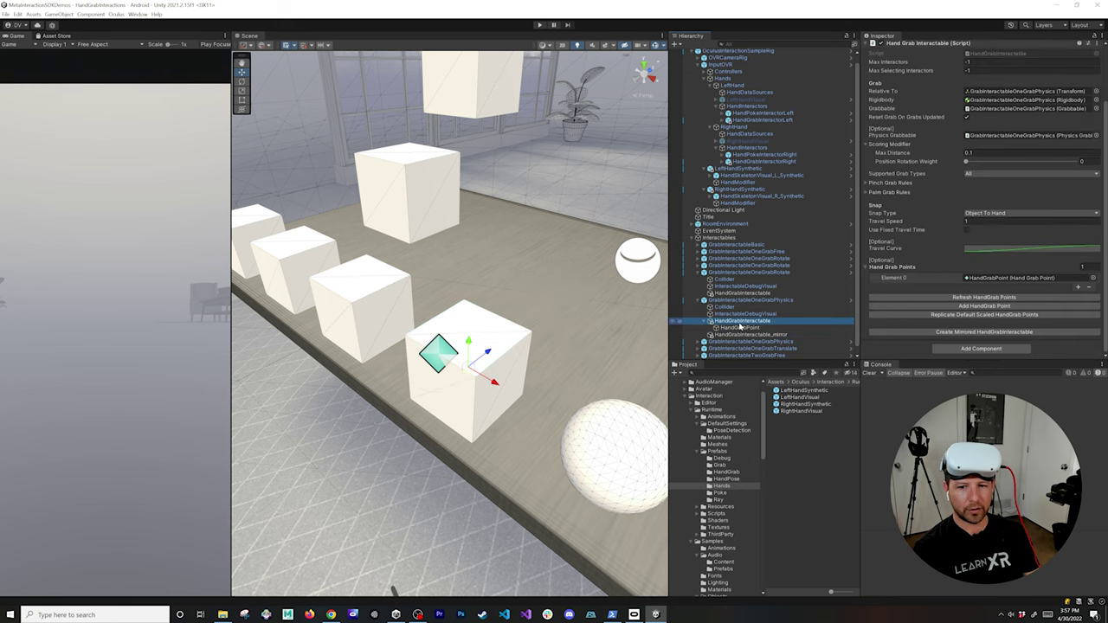
pyautogui.click(740, 327)
pyautogui.click(749, 334)
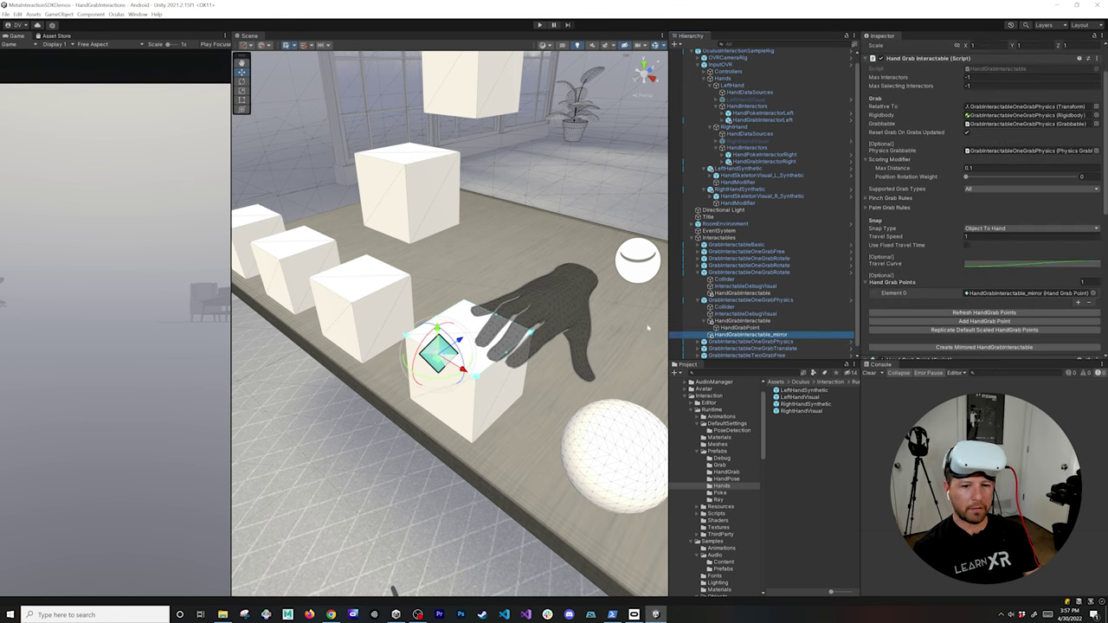
pyautogui.moveTo(591, 334)
pyautogui.keyDown('alt'); pyautogui.mouseDown()
pyautogui.moveTo(557, 334)
pyautogui.moveTo(578, 333)
pyautogui.mouseUp(); pyautogui.keyUp('alt')
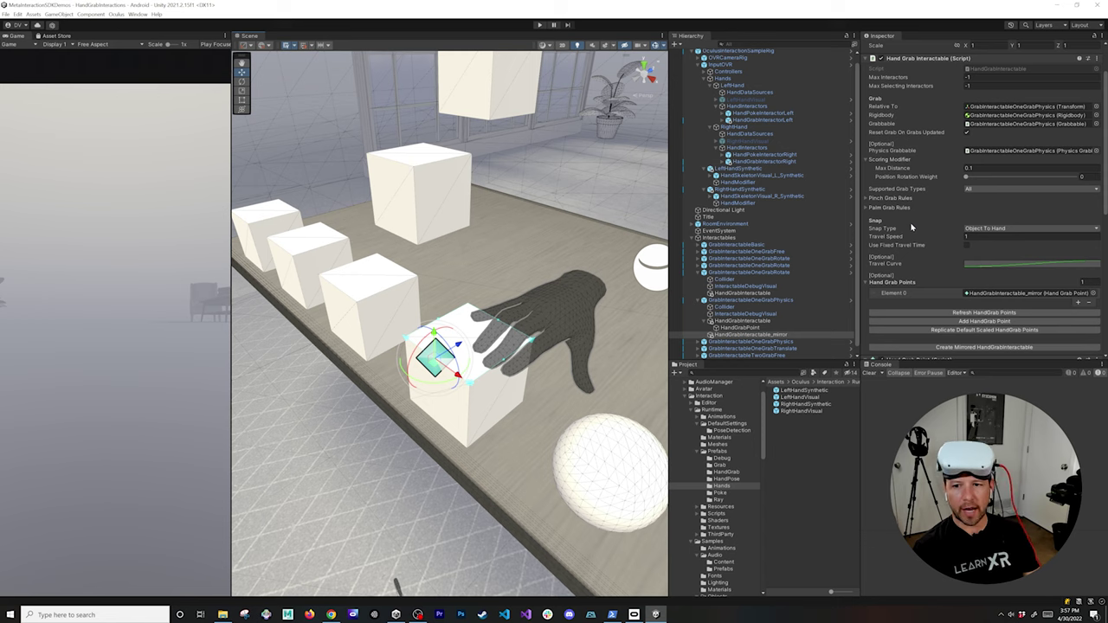
pyautogui.scroll(-5, 917, 235)
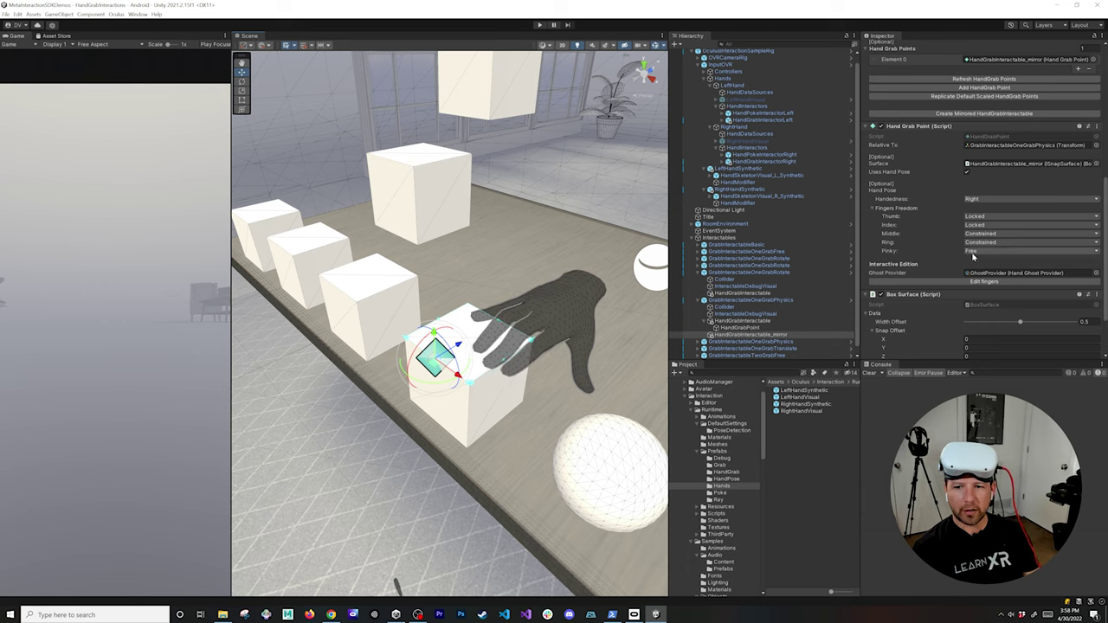
pyautogui.click(973, 252)
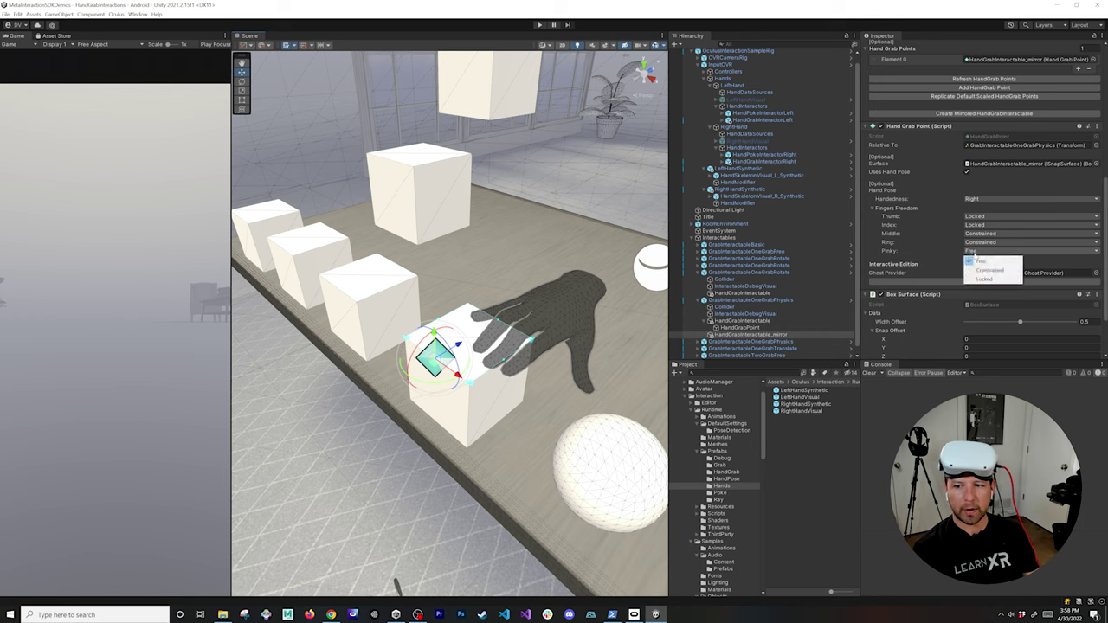
pyautogui.click(984, 271)
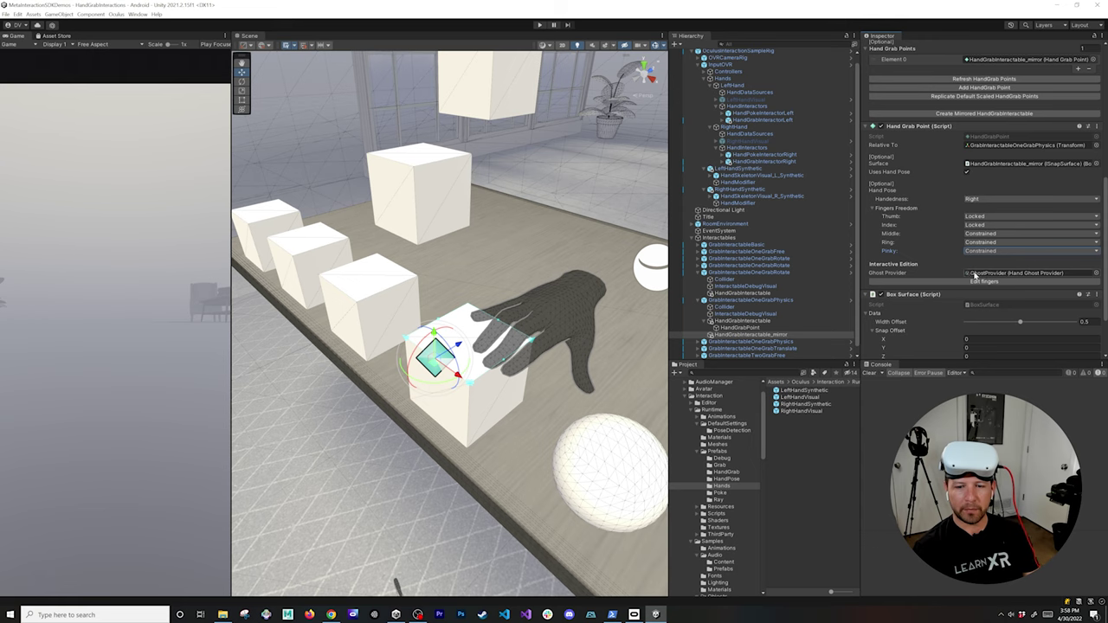
# Enable finger editing for HandGrabInteractable_mirror and bend the right ghost hand's finger joints at the cube
pyautogui.click(874, 282)
pyautogui.keyDown('alt'); pyautogui.moveTo(571, 315); pyautogui.dragTo(389, 380); pyautogui.keyUp('alt')
pyautogui.moveTo(390, 379); pyautogui.dragTo(511, 405, button='middle')
pyautogui.keyDown('alt'); pyautogui.moveTo(510, 404); pyautogui.dragTo(497, 388); pyautogui.keyUp('alt')
pyautogui.moveTo(497, 388); pyautogui.dragTo(496, 352, button='middle')
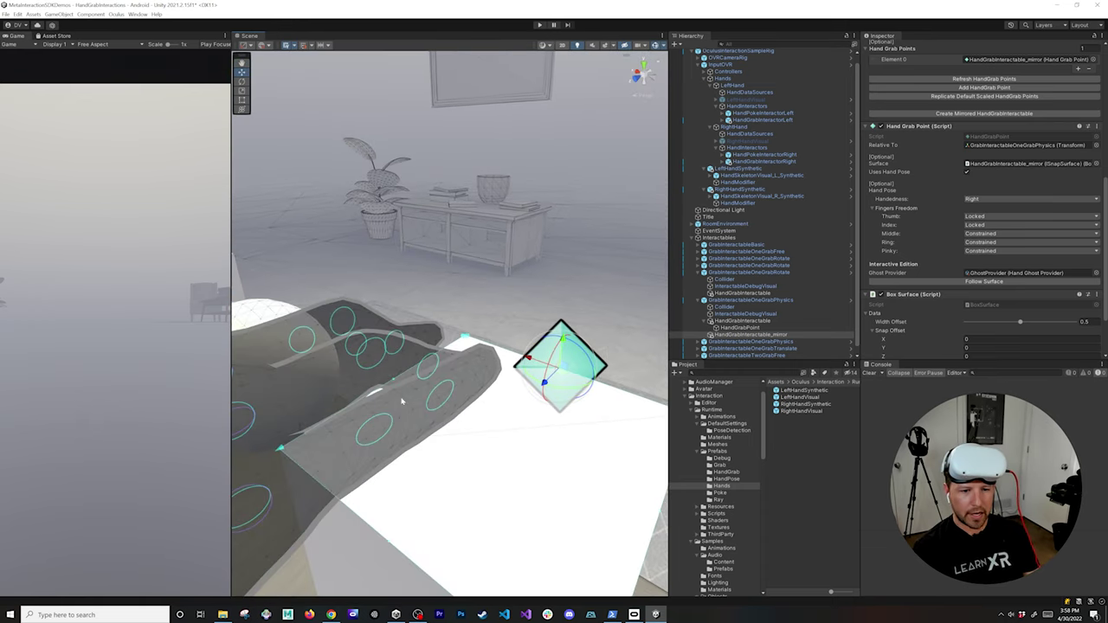
pyautogui.moveTo(377, 424); pyautogui.dragTo(380, 414)
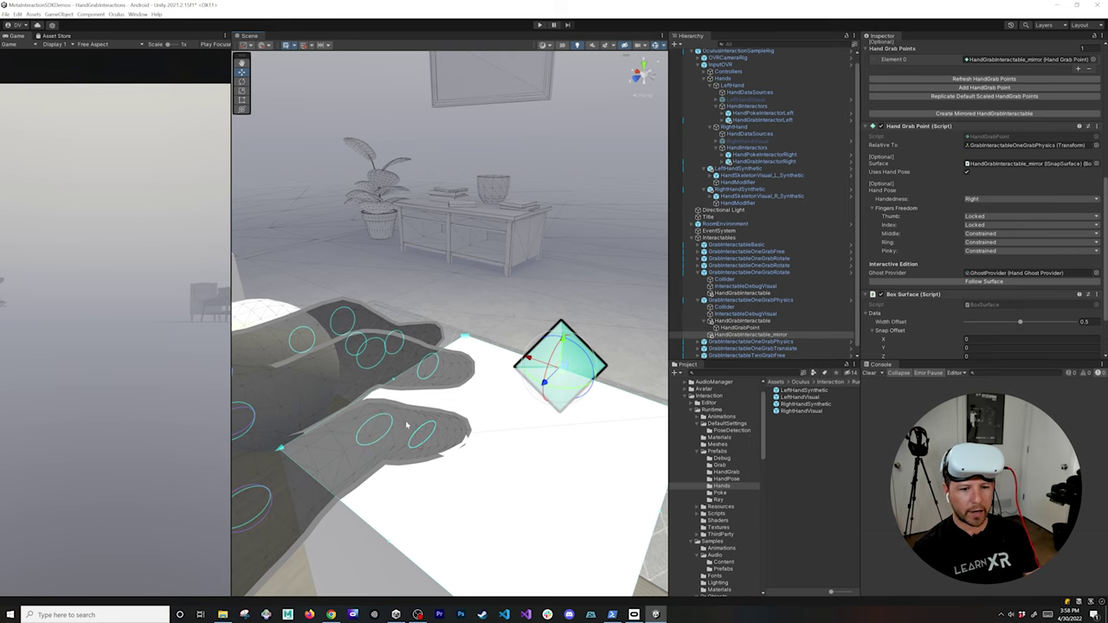
pyautogui.keyDown('alt'); pyautogui.moveTo(422, 430); pyautogui.dragTo(481, 323); pyautogui.keyUp('alt')
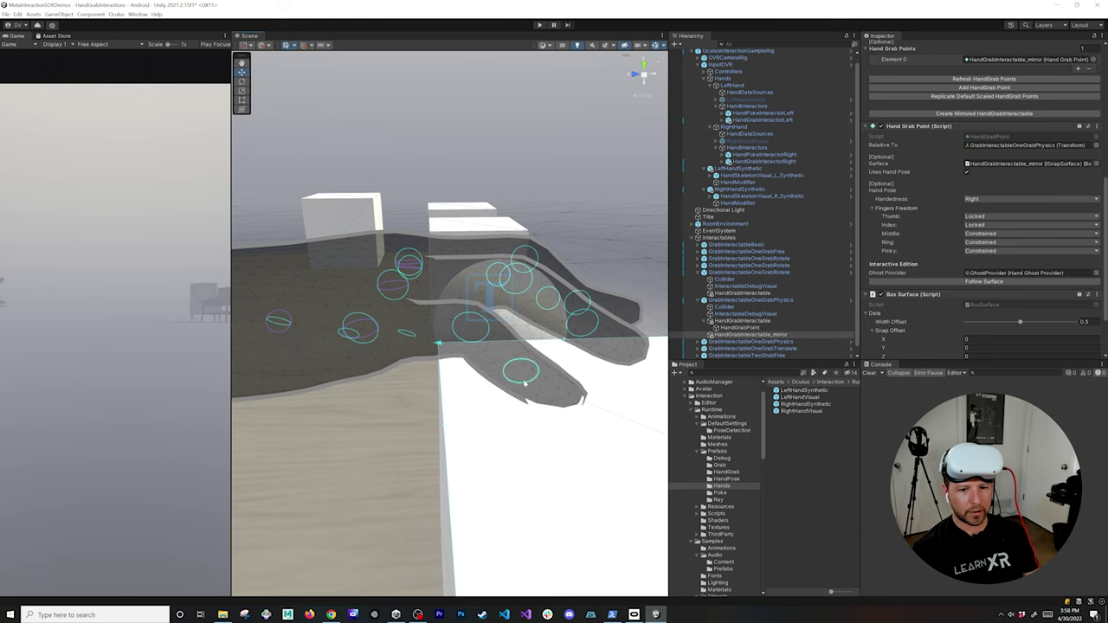
pyautogui.moveTo(524, 363); pyautogui.dragTo(522, 364)
pyautogui.scroll(-4, 521, 365)
pyautogui.keyDown('alt'); pyautogui.moveTo(416, 372); pyautogui.dragTo(322, 362); pyautogui.keyUp('alt')
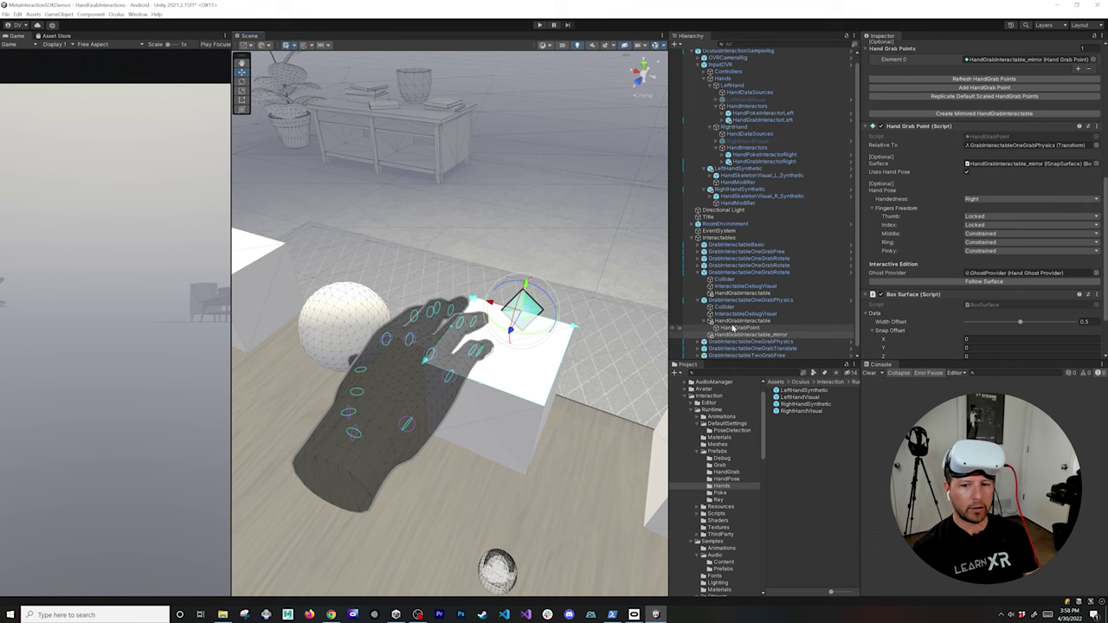
pyautogui.click(743, 334)
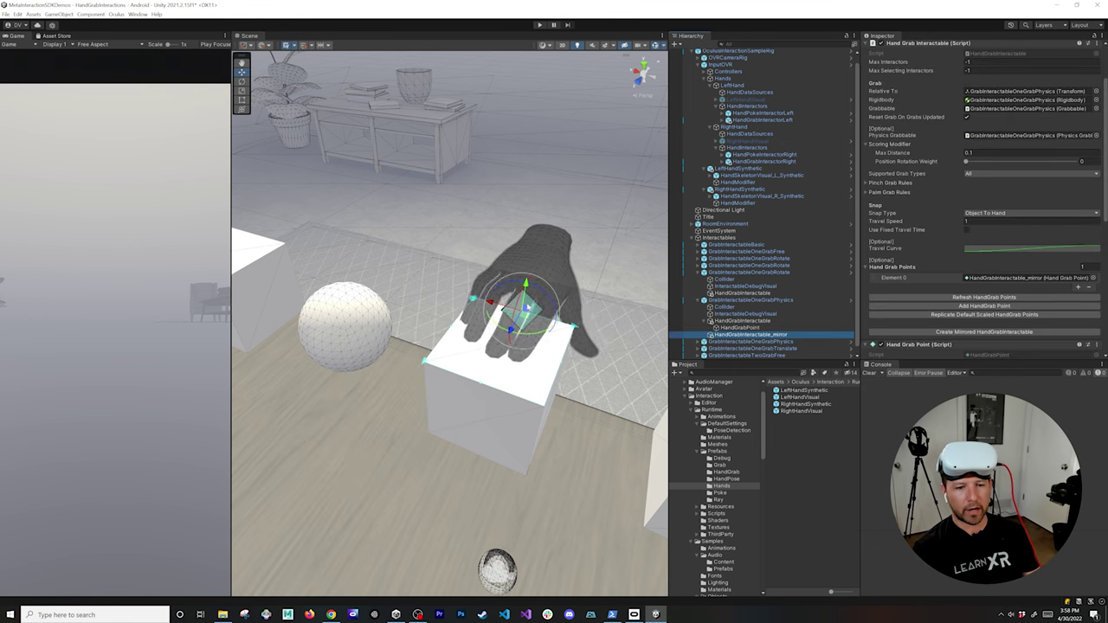
pyautogui.keyDown('alt'); pyautogui.moveTo(558, 360); pyautogui.dragTo(378, 357); pyautogui.keyUp('alt')
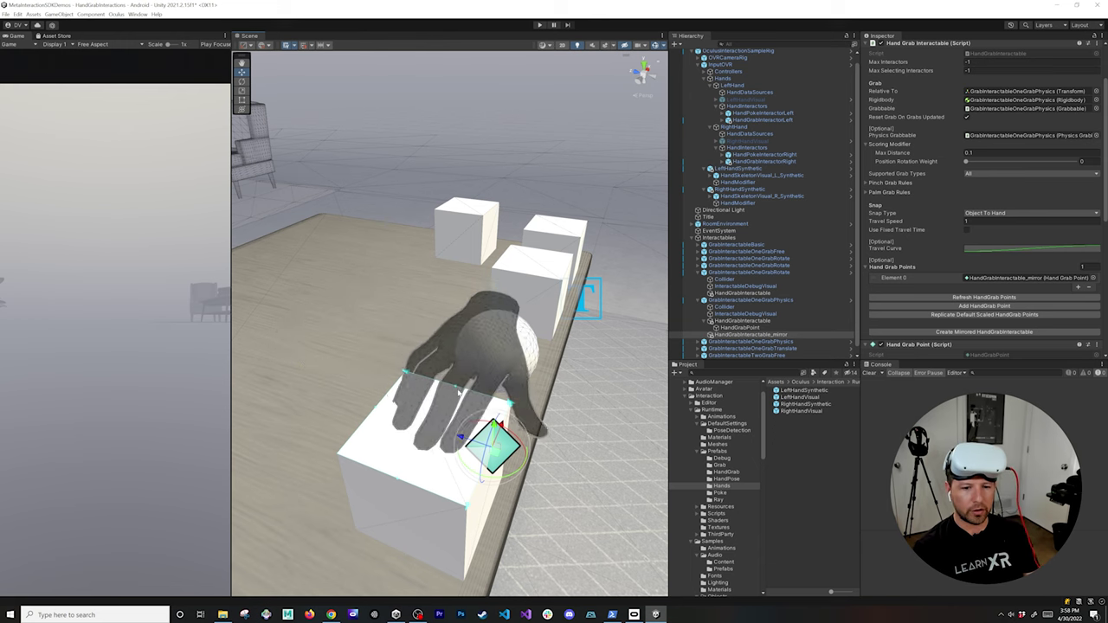
# Create an empty child object named HandGrabPoint under the HandGrabInteractable of the sphere's GrabInteractableOneGrabPhysics
pyautogui.scroll(-5, 520, 362)
pyautogui.keyDown('alt'); pyautogui.moveTo(519, 362); pyautogui.dragTo(268, 333); pyautogui.keyUp('alt')
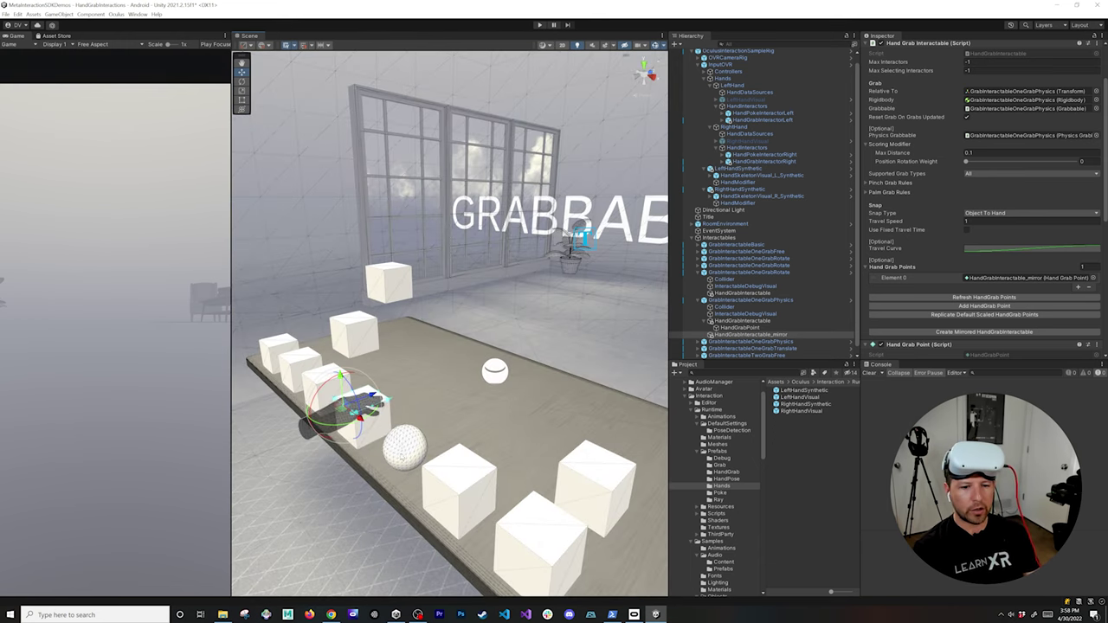
pyautogui.click(398, 452)
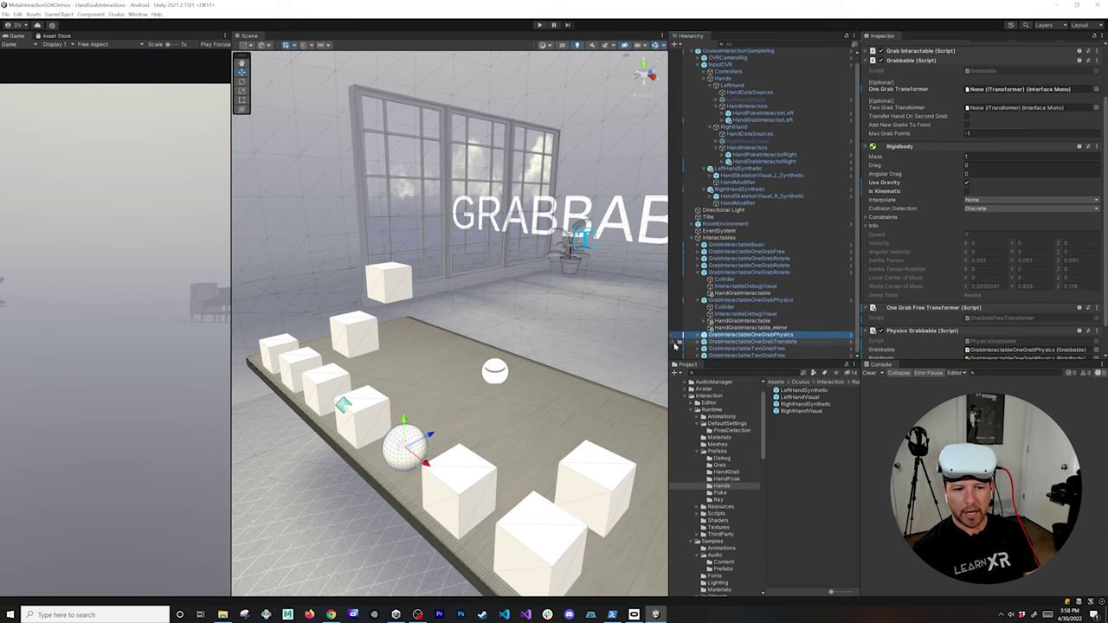
pyautogui.scroll(5, 488, 448)
pyautogui.moveTo(487, 448); pyautogui.dragTo(527, 376, button='middle')
pyautogui.scroll(3, 528, 377)
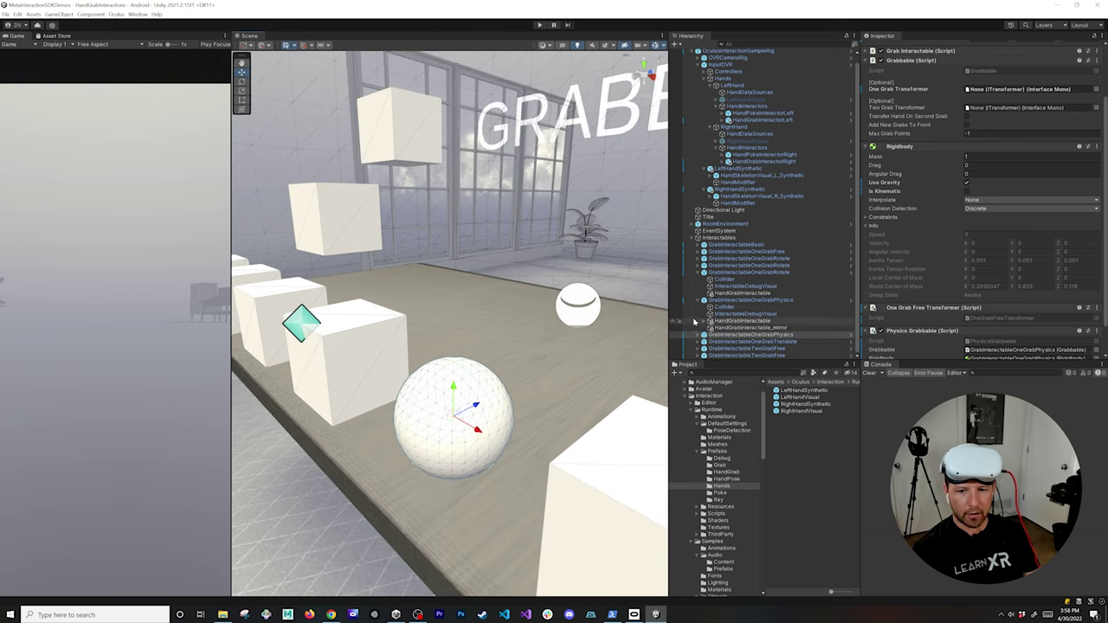
pyautogui.scroll(-1, 698, 338)
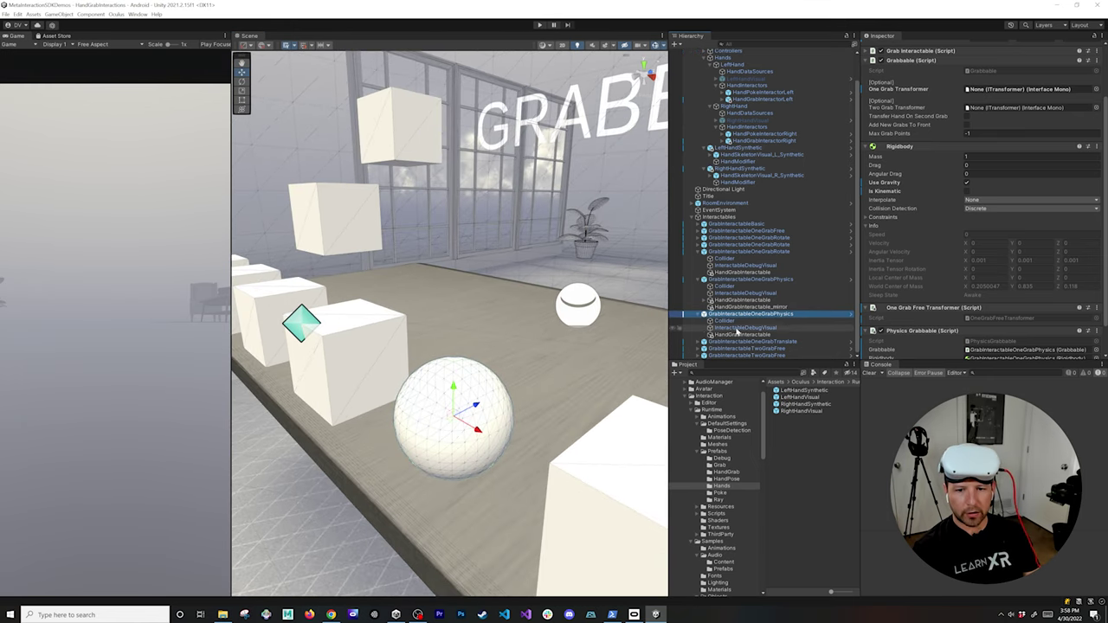
pyautogui.click(735, 335)
pyautogui.rightClick(734, 335)
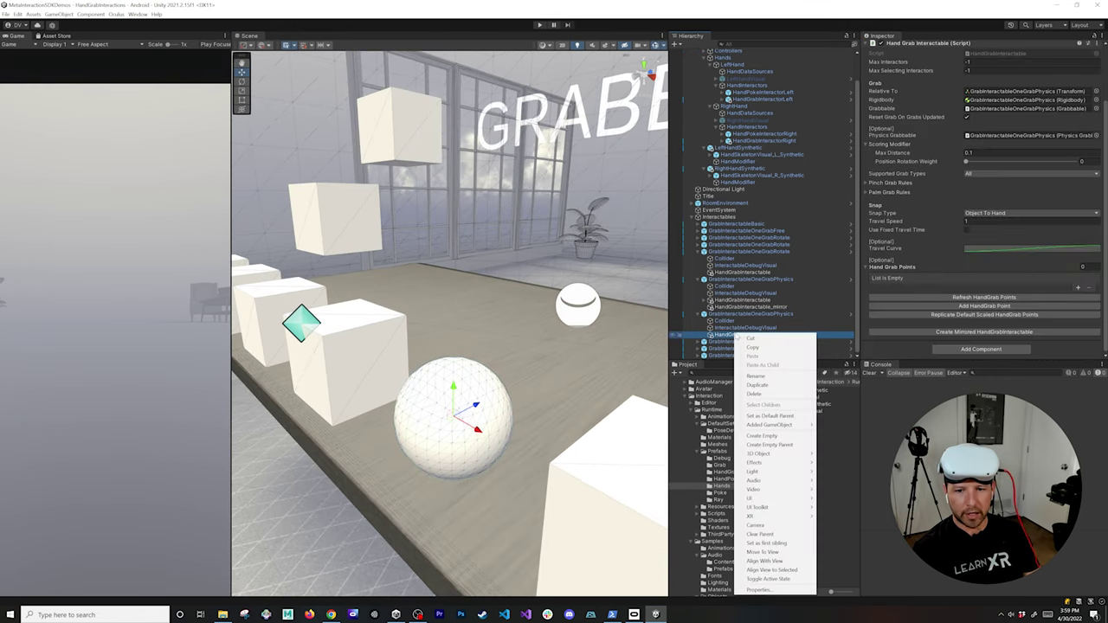
pyautogui.click(762, 435)
pyautogui.write('Han')
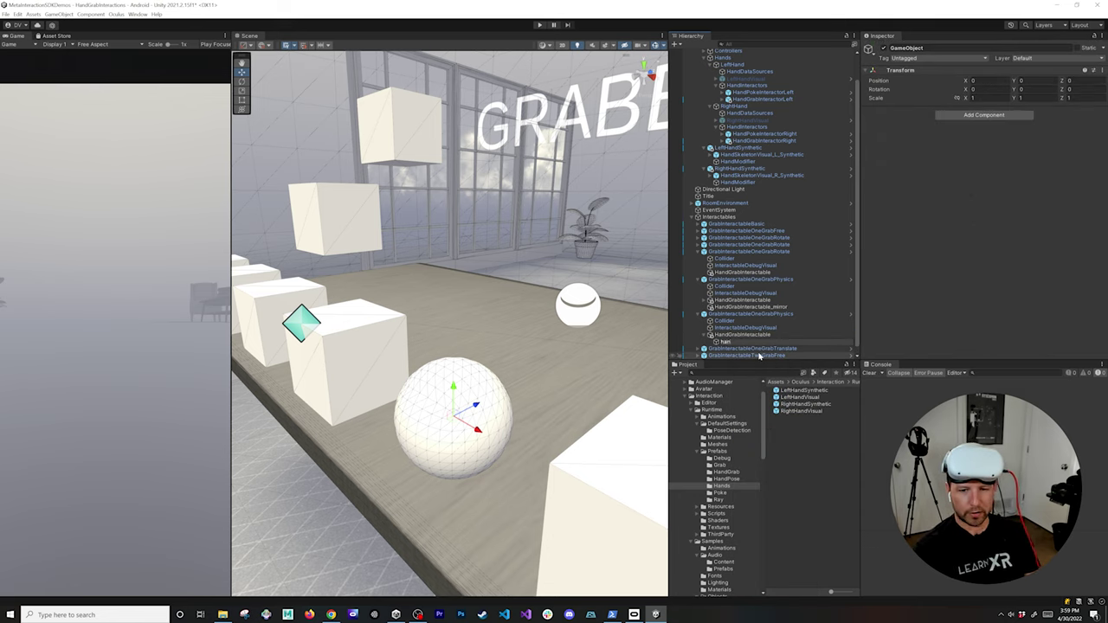
pyautogui.write('dGrabPoint')
pyautogui.press('Return')
# Add a Hand Grab Point component to the sphere's HandGrabPoint object
pyautogui.click(984, 115)
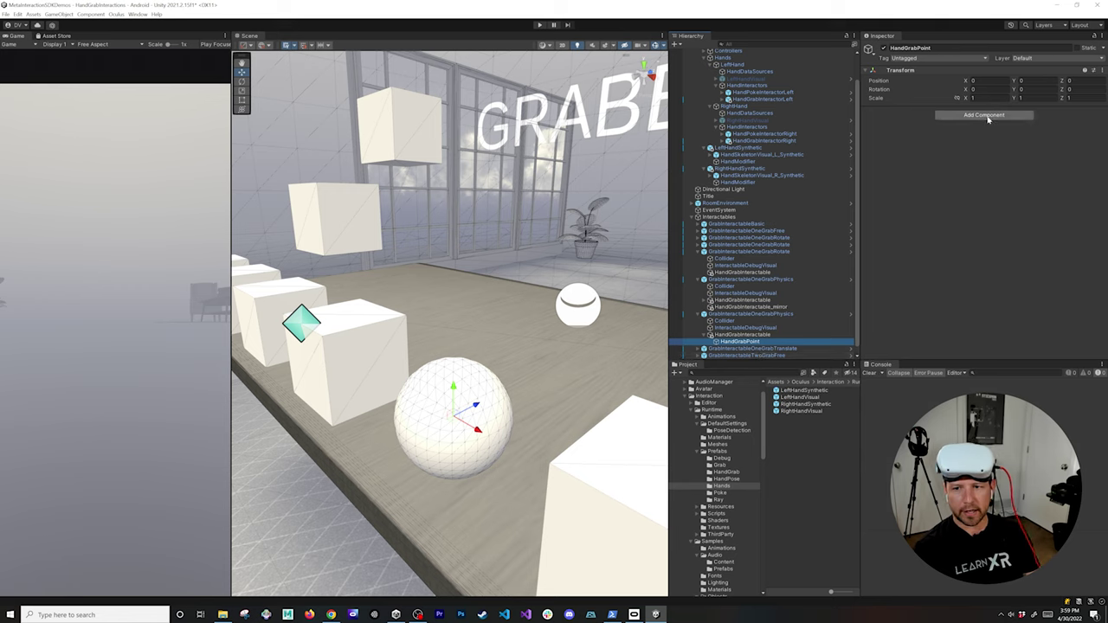
pyautogui.write('box sur')
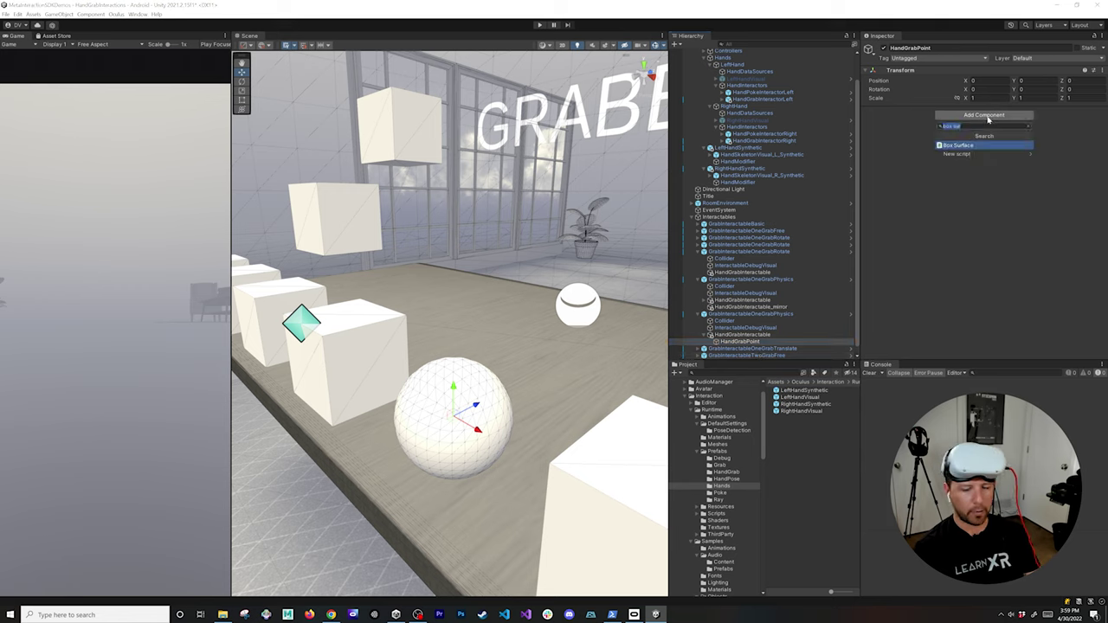
pyautogui.write('hand')
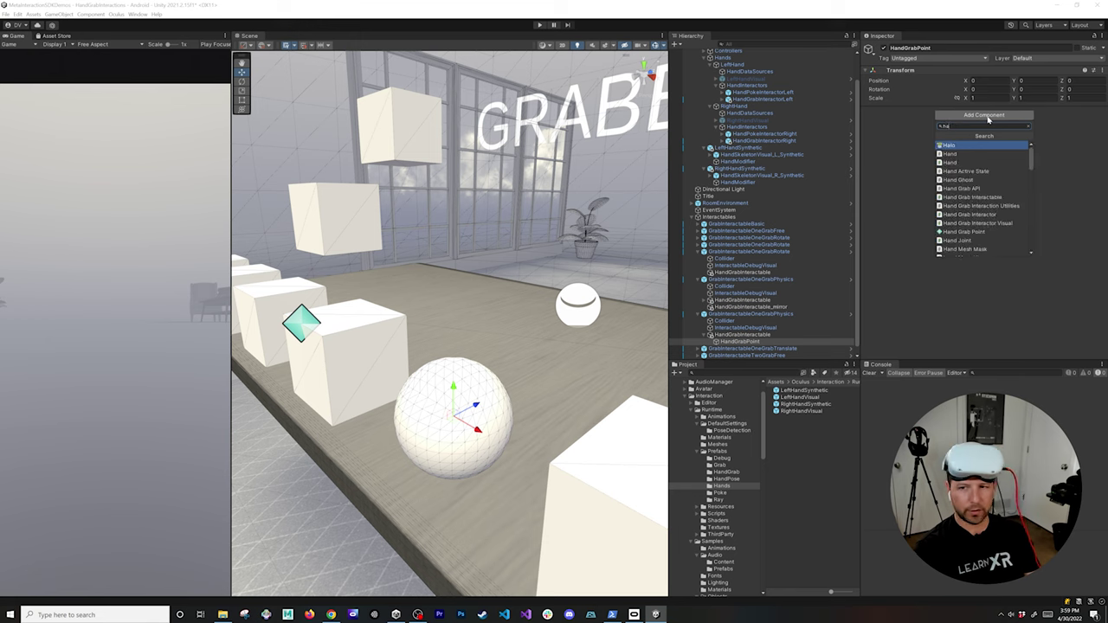
pyautogui.write(' grab p')
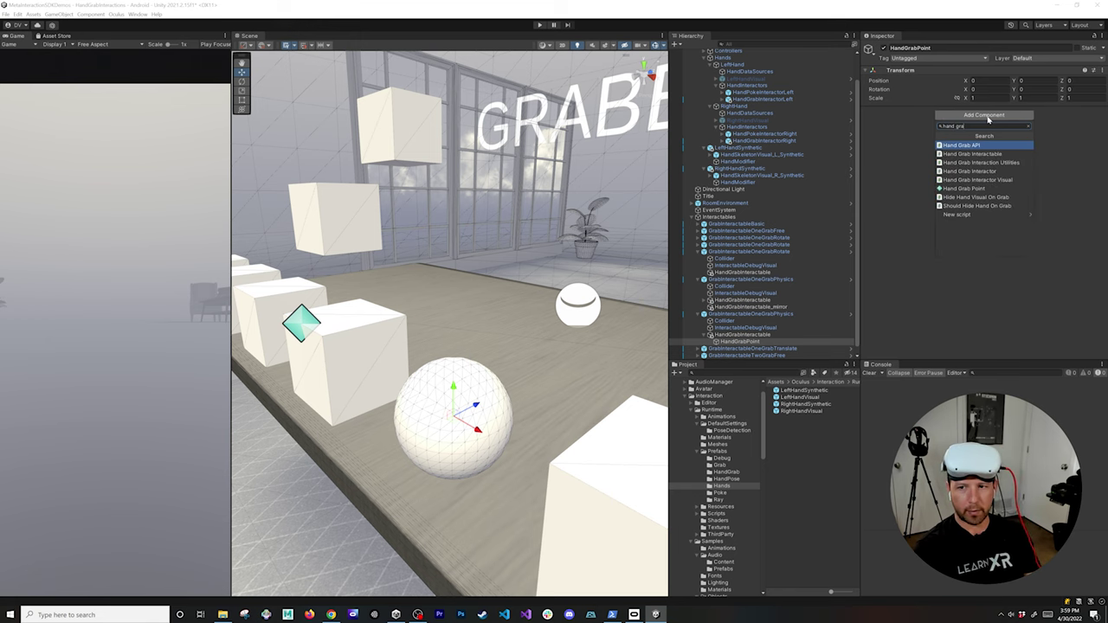
pyautogui.press('Return')
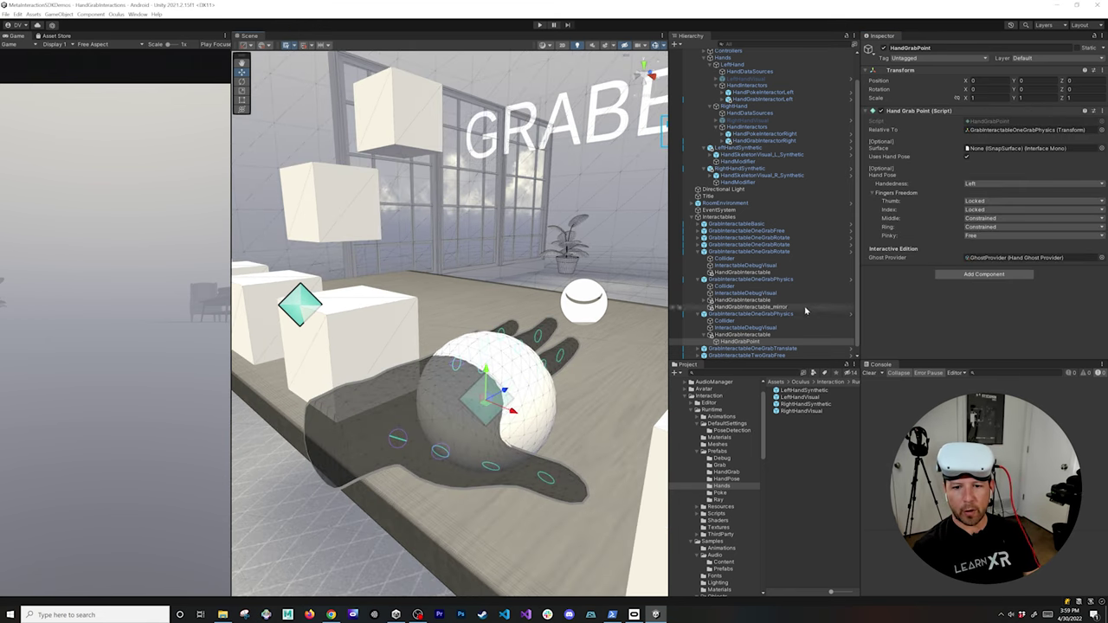
# Add a Sphere Surface component to the sphere's HandGrabPoint object
pyautogui.click(970, 276)
pyautogui.write('sphere')
pyautogui.press('Down')
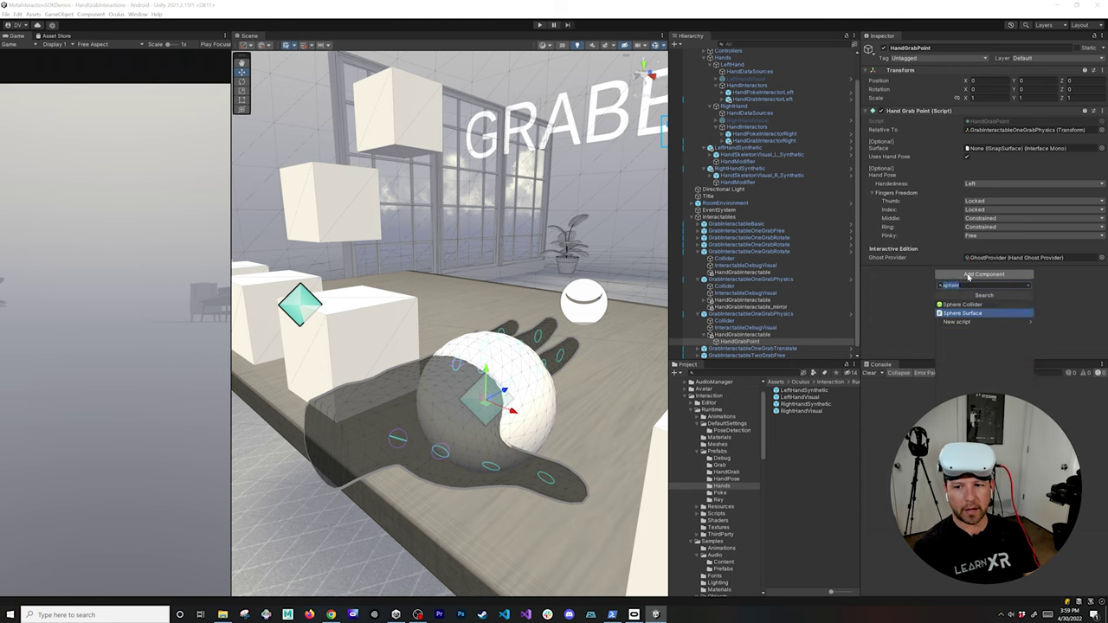
pyautogui.press('Return')
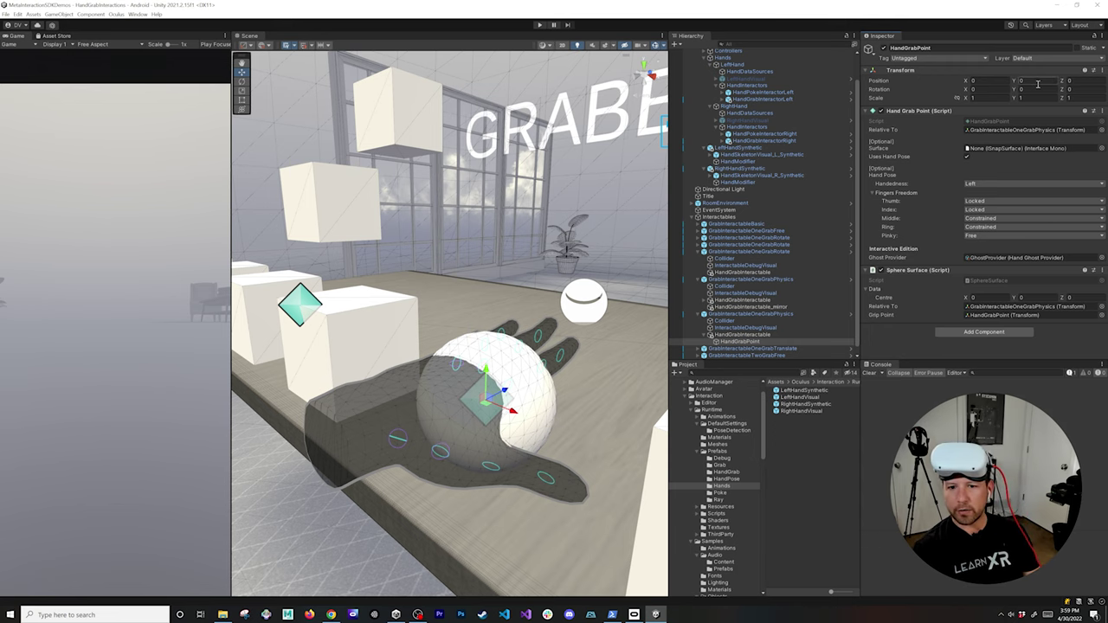
# Set the HandGrabPoint's position to Y 0.01 and Z -0.05 to offset the ghost hand from the sphere's centre
pyautogui.write('0.05')
pyautogui.press('Tab')
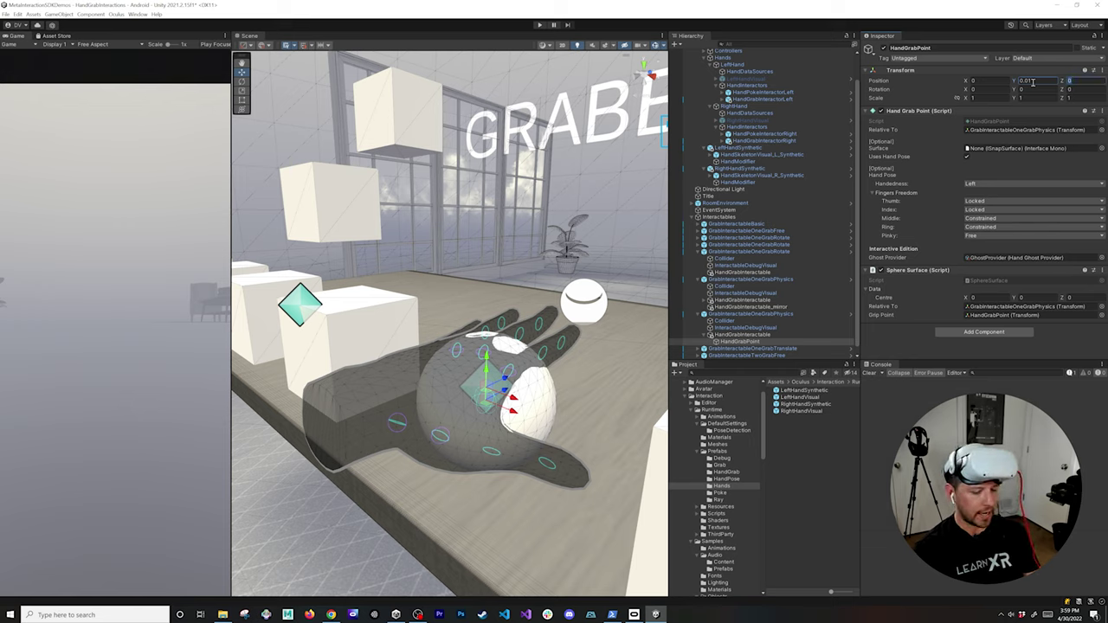
pyautogui.write('-0')
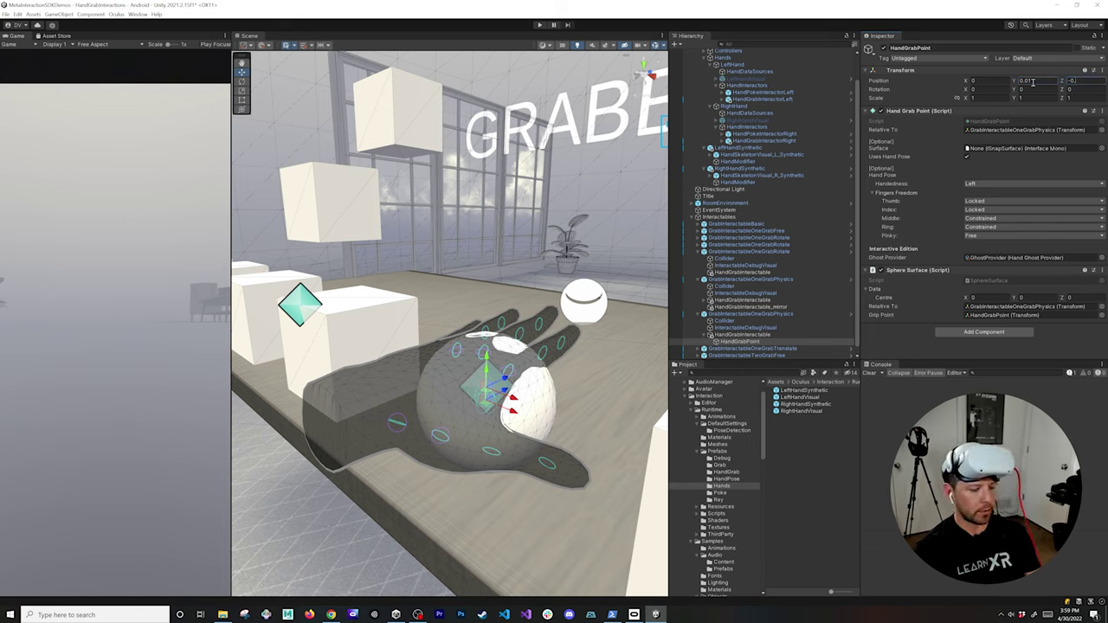
pyautogui.write('.05')
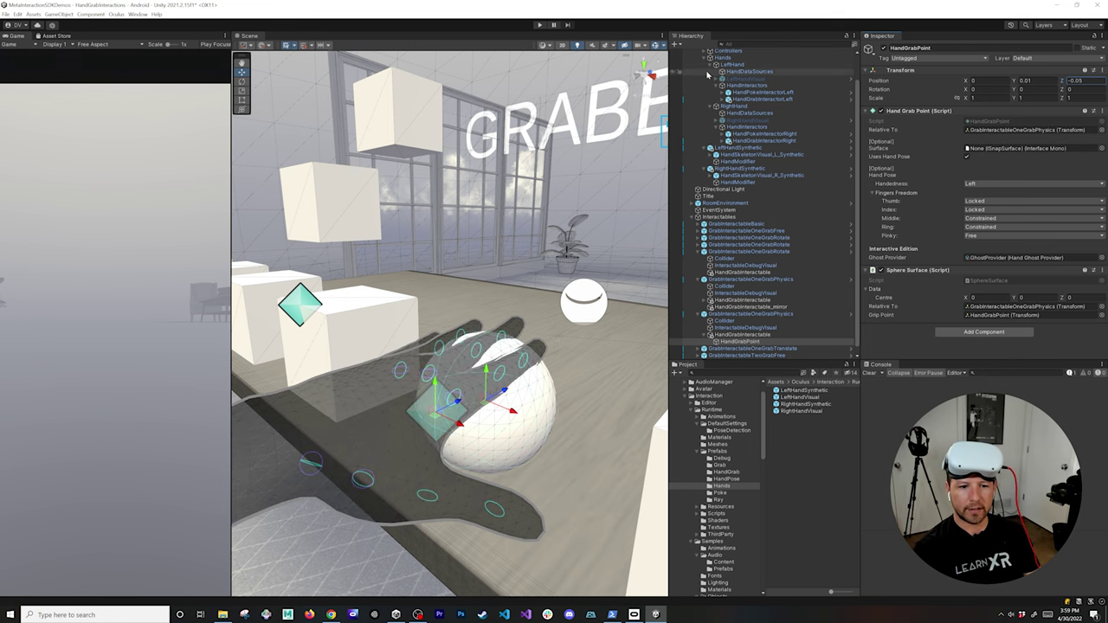
# Assign the Sphere Surface component as the Surface of the Hand Grab Point script
pyautogui.scroll(-3, 532, 334)
pyautogui.keyDown('alt'); pyautogui.moveTo(531, 334); pyautogui.dragTo(532, 357); pyautogui.keyUp('alt')
pyautogui.scroll(2, 522, 329)
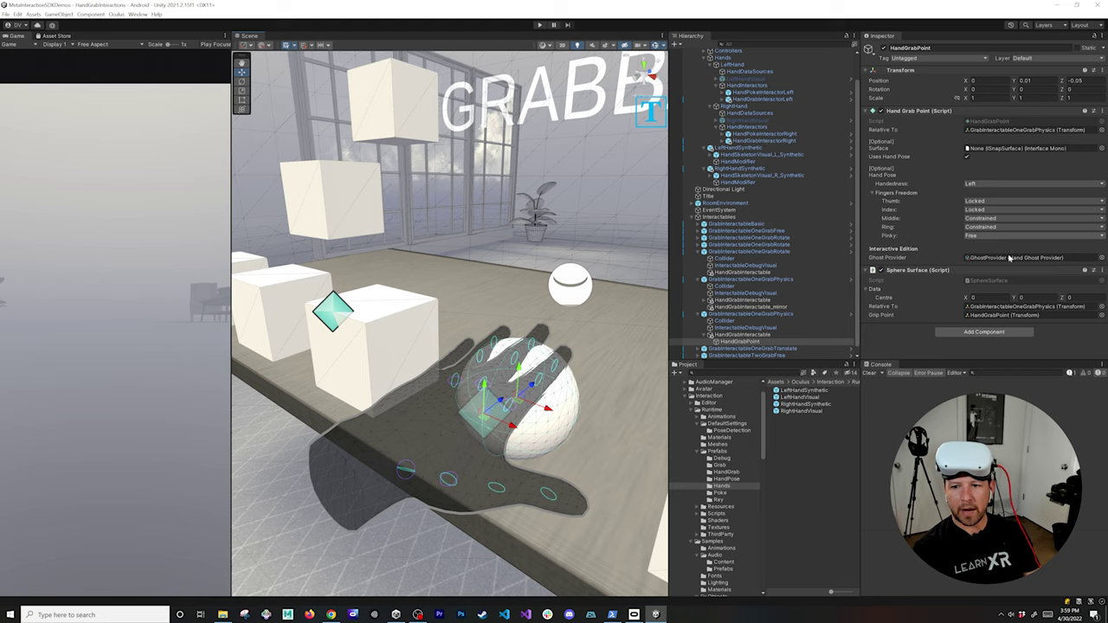
pyautogui.moveTo(963, 260); pyautogui.dragTo(987, 148)
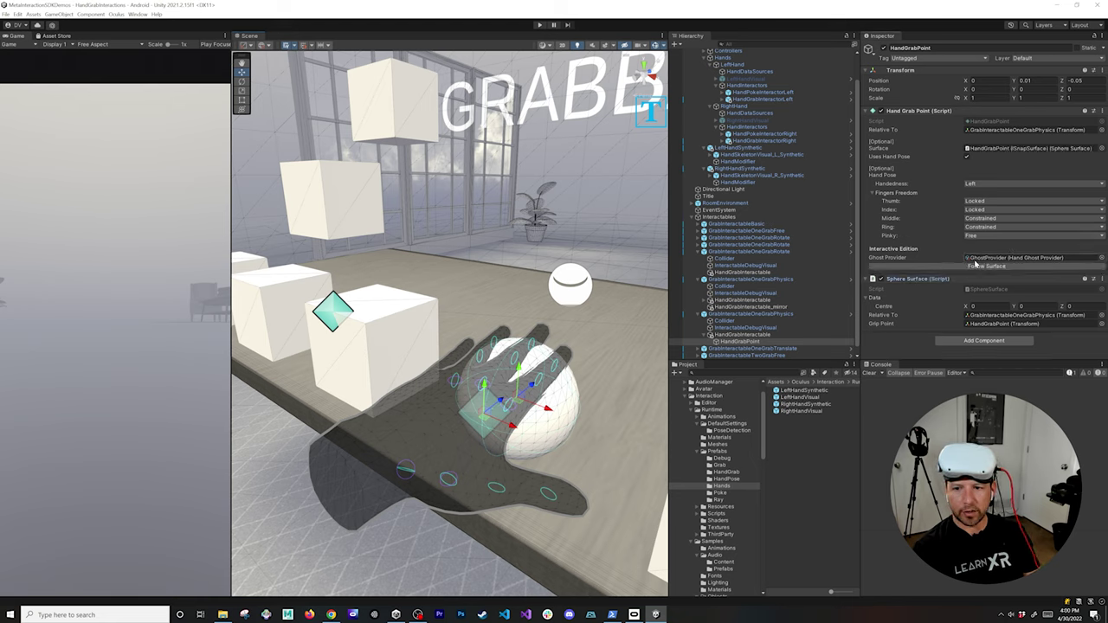
# Enable surface following for the Hand Grab Point and move the ghost hand around the sphere
pyautogui.click(986, 266)
pyautogui.keyDown('alt'); pyautogui.moveTo(571, 426); pyautogui.dragTo(494, 419); pyautogui.keyUp('alt')
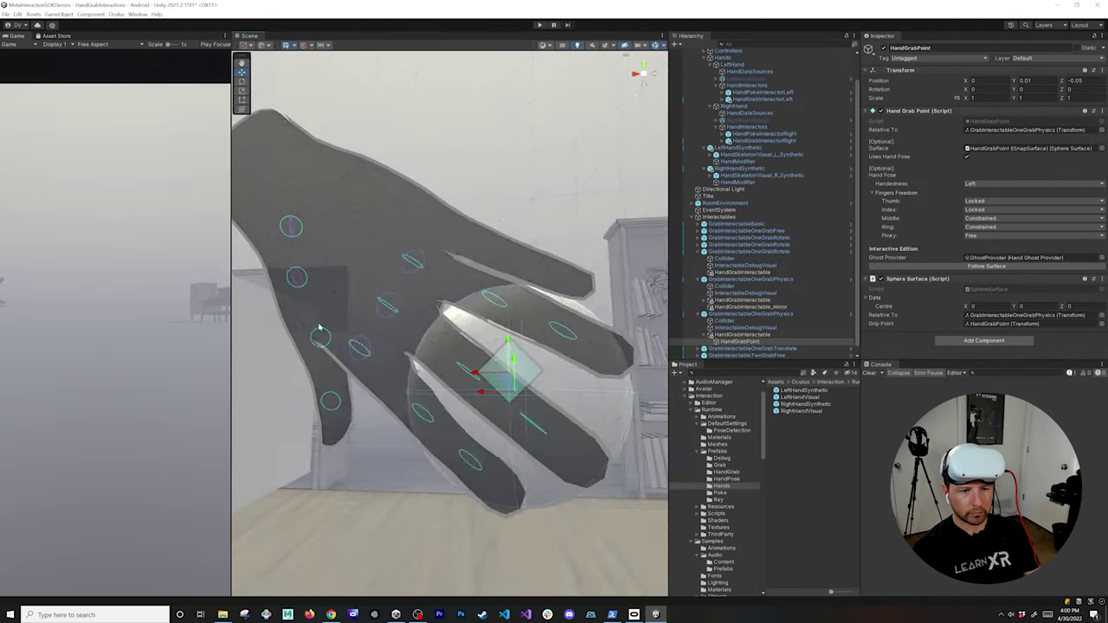
pyautogui.keyDown('alt'); pyautogui.moveTo(319, 327); pyautogui.dragTo(532, 403); pyautogui.keyUp('alt')
pyautogui.click(944, 268)
pyautogui.keyDown('alt'); pyautogui.moveTo(490, 312); pyautogui.dragTo(537, 373); pyautogui.keyUp('alt')
pyautogui.keyDown('alt'); pyautogui.moveTo(471, 188); pyautogui.dragTo(534, 329); pyautogui.keyUp('alt')
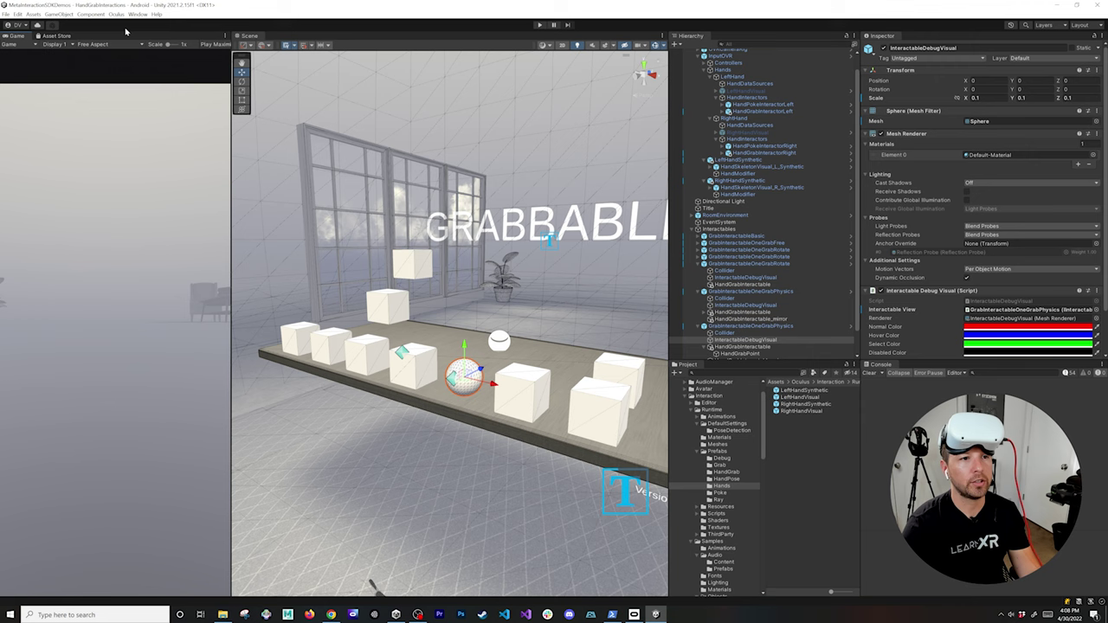
# Open the Oculus Hand Pose Recorder, examine its settings for recording, storing and loading poses, and close it
pyautogui.click(116, 14)
pyautogui.moveTo(132, 72)
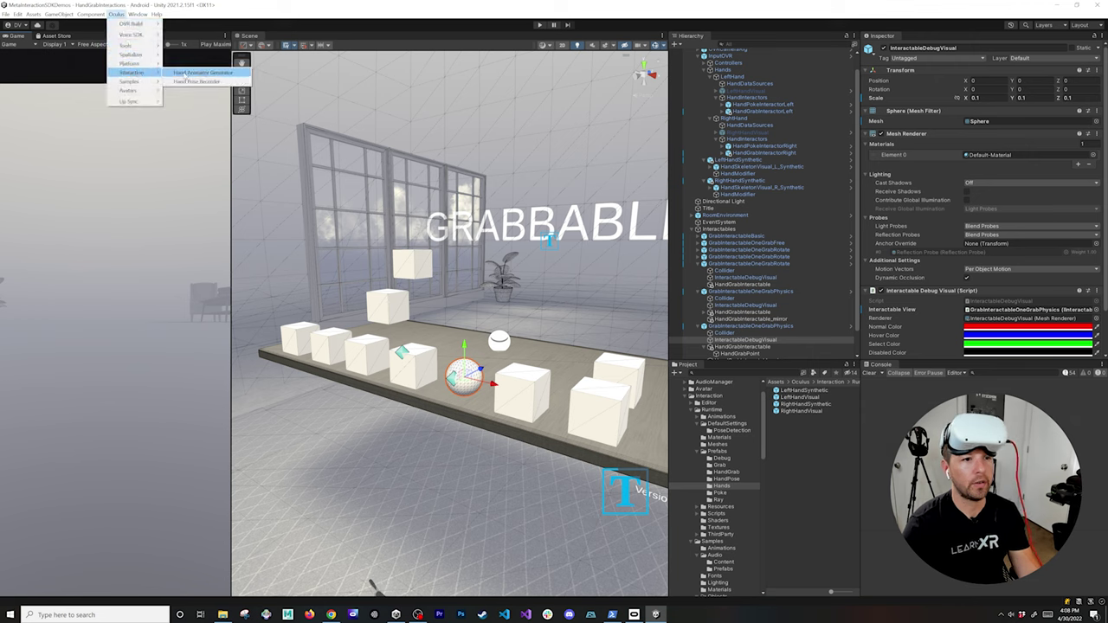
pyautogui.click(197, 82)
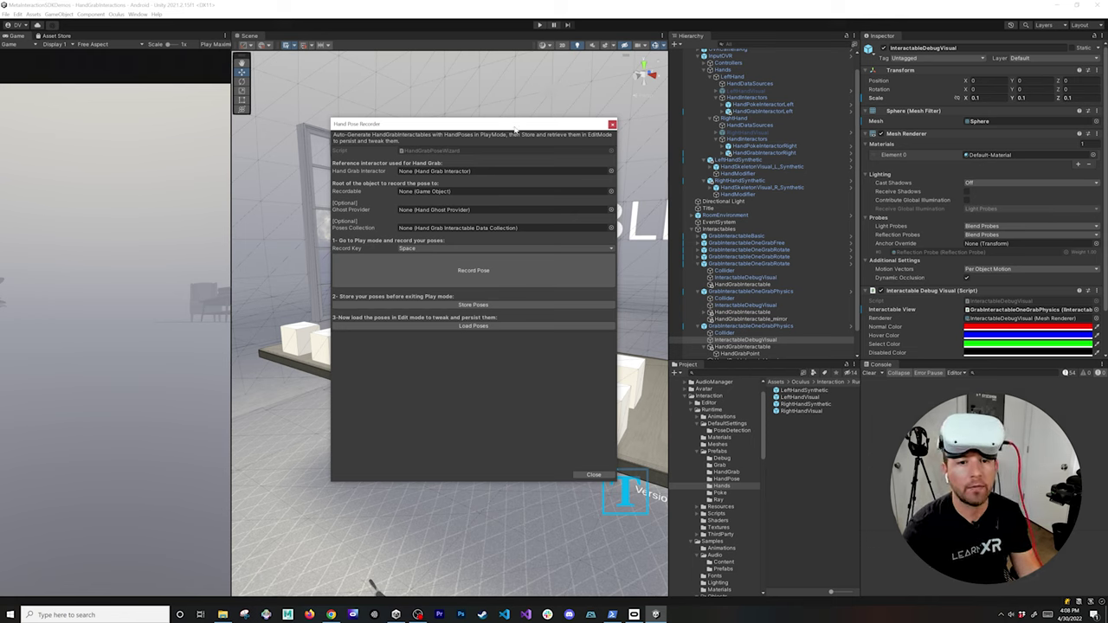
pyautogui.moveTo(515, 127); pyautogui.dragTo(517, 120)
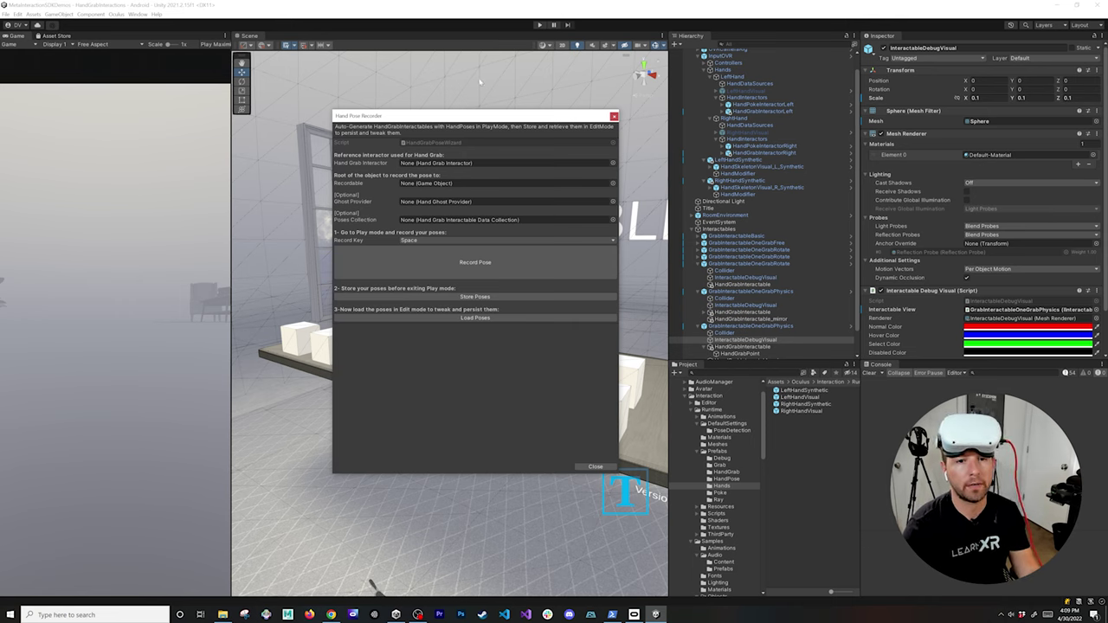
pyautogui.moveTo(478, 126); pyautogui.dragTo(438, 129)
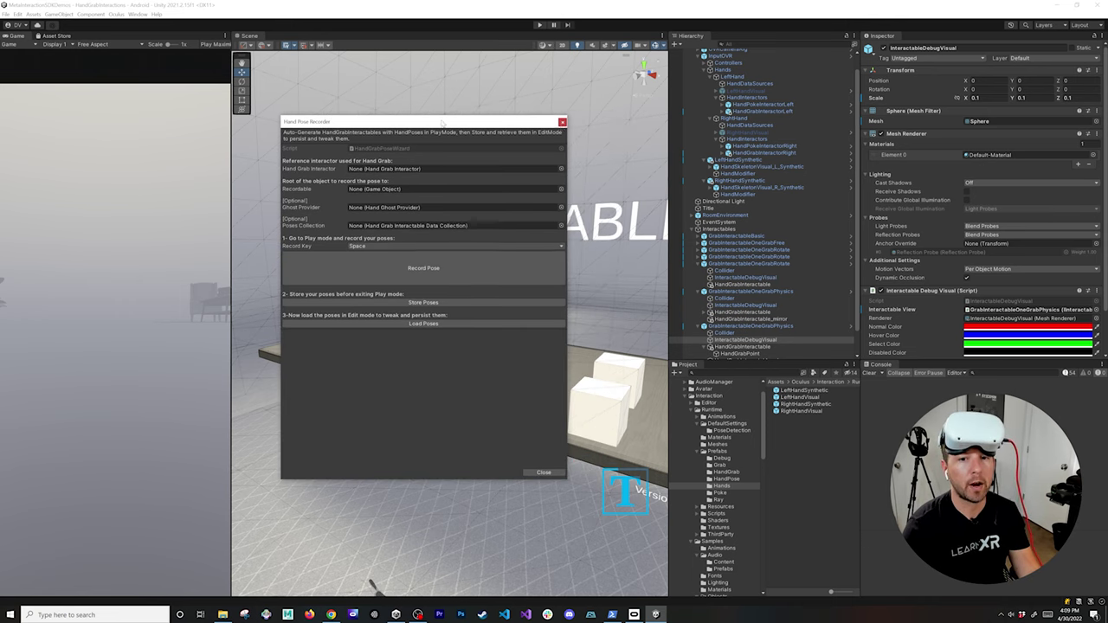
pyautogui.click(562, 122)
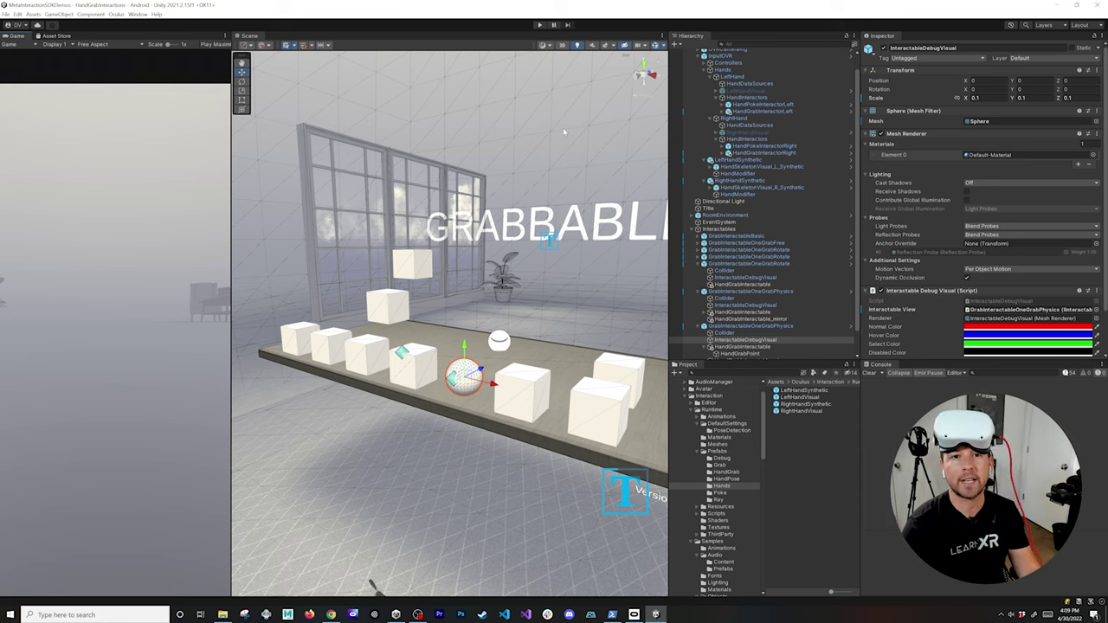